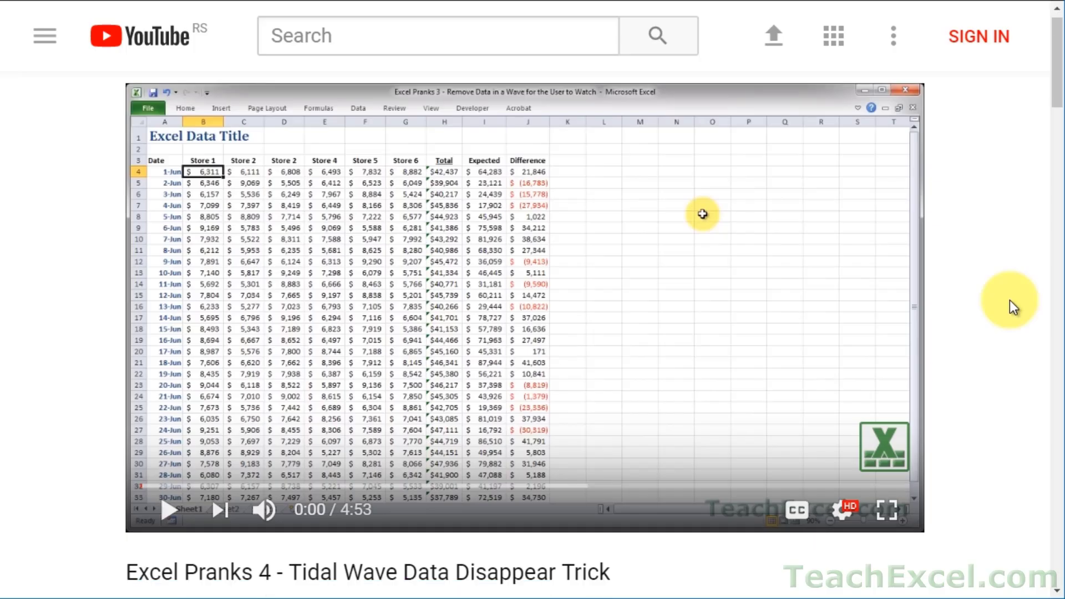
Follow the description link, like the Excel Pranks 4 video, subscribe to TeachExcel and enable notifications
{"action": "scroll", "coordinate": [1010, 301], "scroll_direction": "down", "scroll_amount": 8}
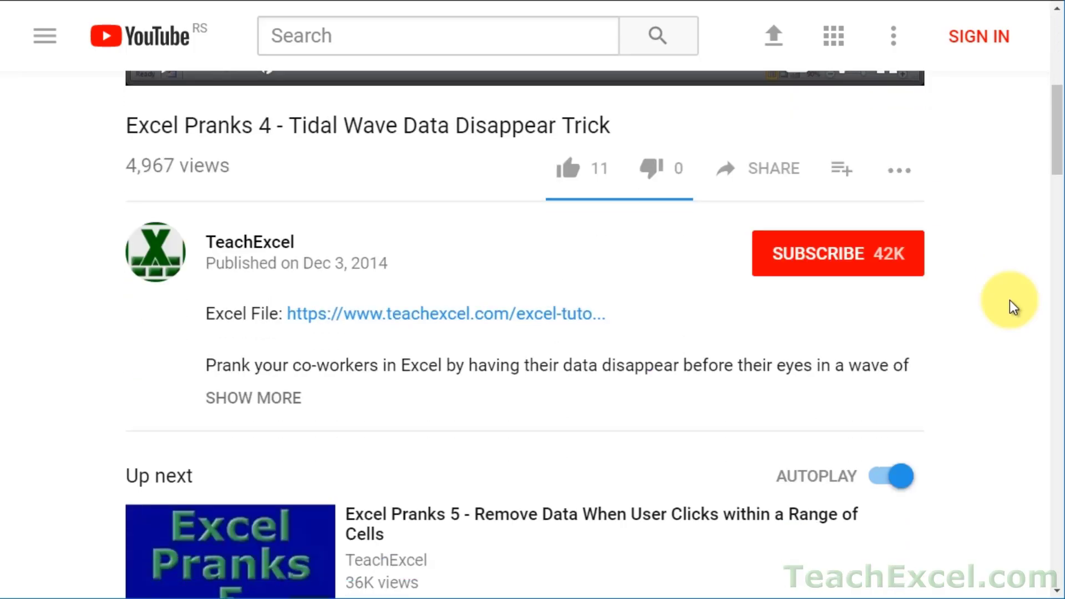
{"action": "left_click", "coordinate": [381, 316]}
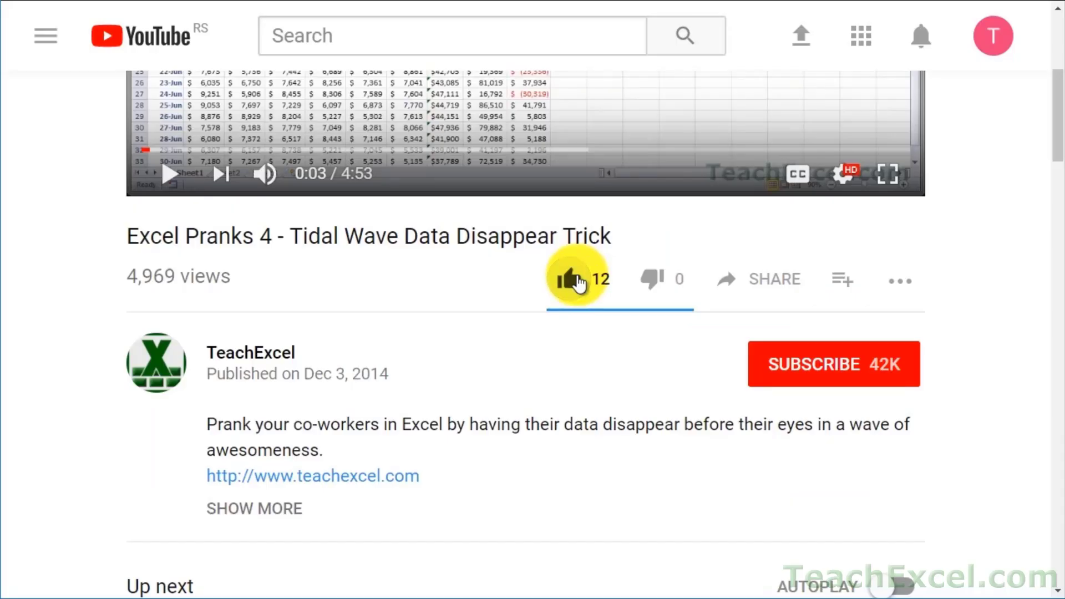
{"action": "left_click", "coordinate": [577, 281]}
{"action": "left_click", "coordinate": [773, 358]}
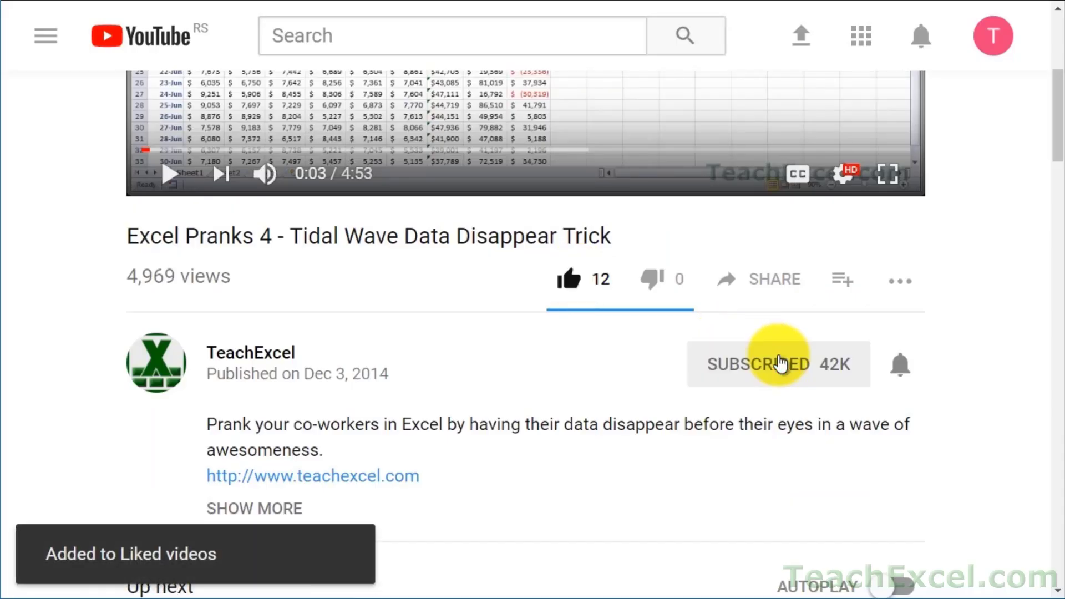
{"action": "left_click", "coordinate": [903, 369]}
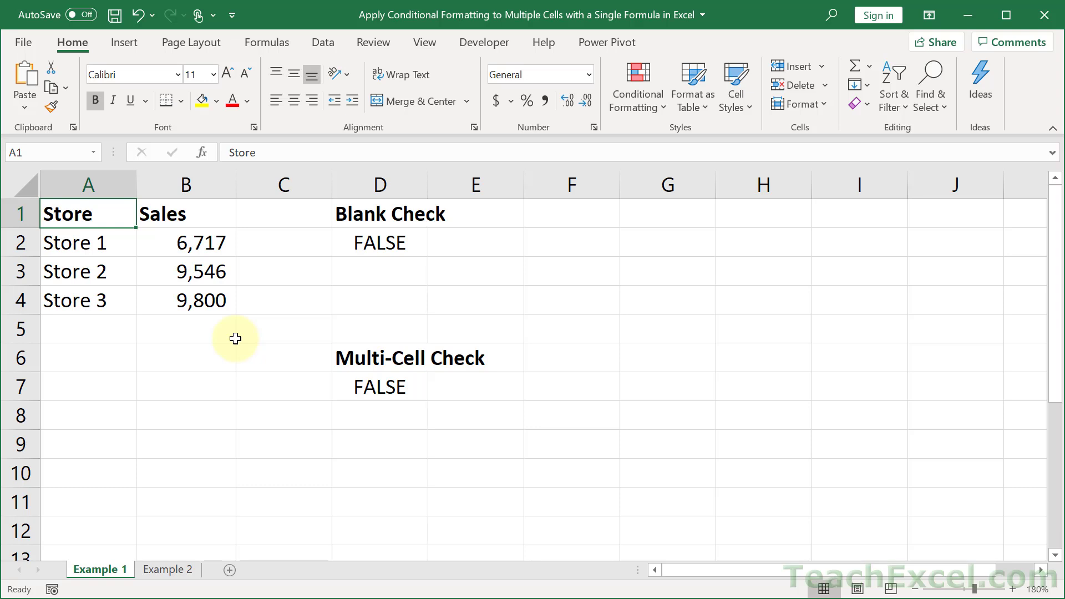
{"action": "left_click", "coordinate": [201, 249]}
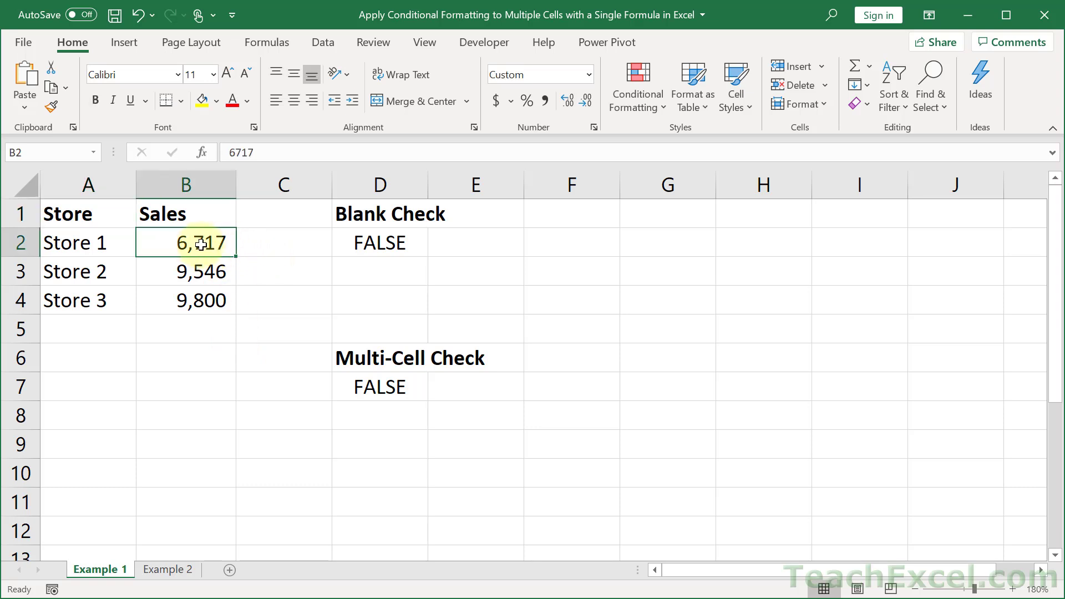
{"action": "left_click", "coordinate": [191, 276]}
{"action": "left_click", "coordinate": [195, 305]}
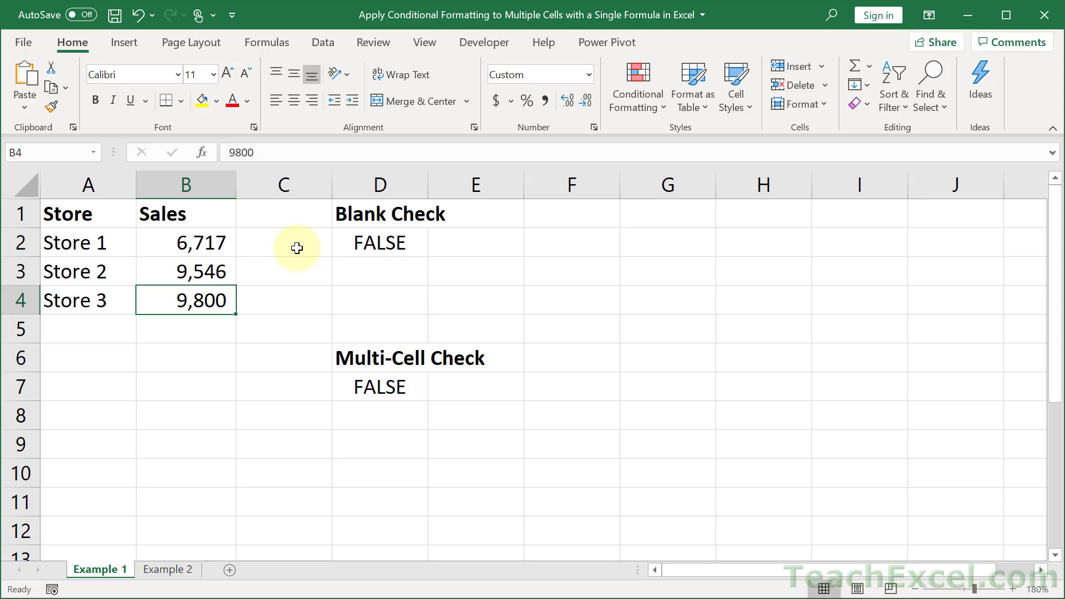
{"action": "left_click", "coordinate": [408, 245]}
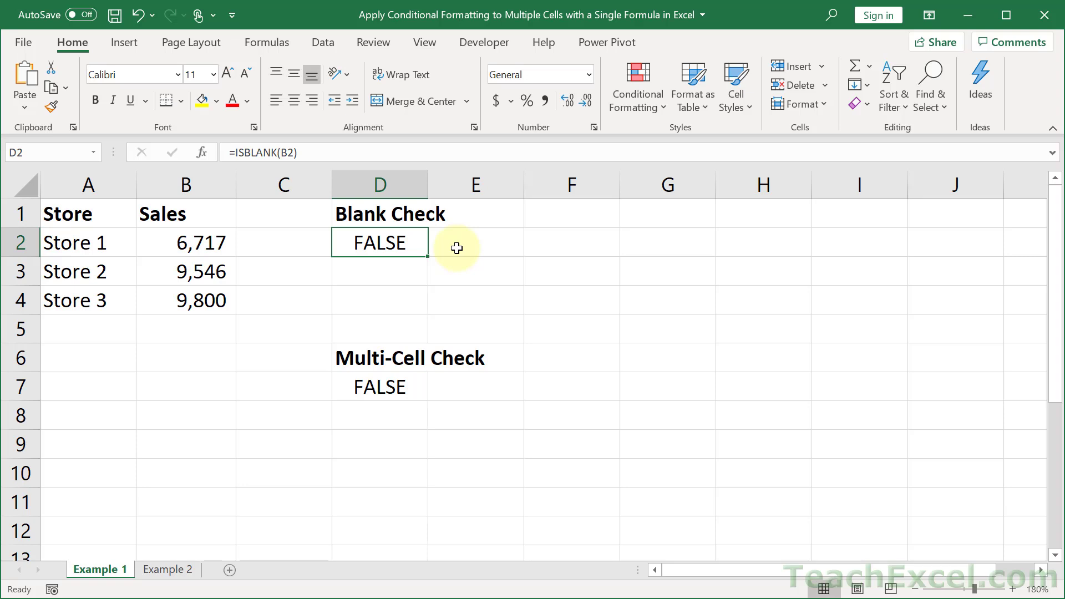
Review the =ISBLANK(B2) Blank Check formula in D2 without changing it
{"action": "double_click", "coordinate": [383, 241]}
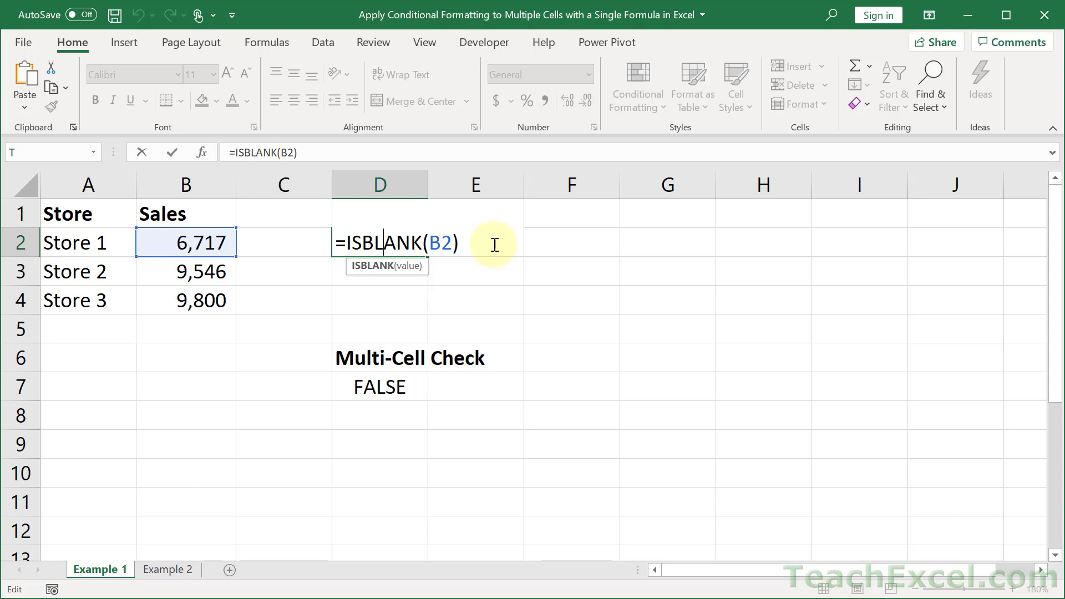
{"action": "key", "text": "Return"}
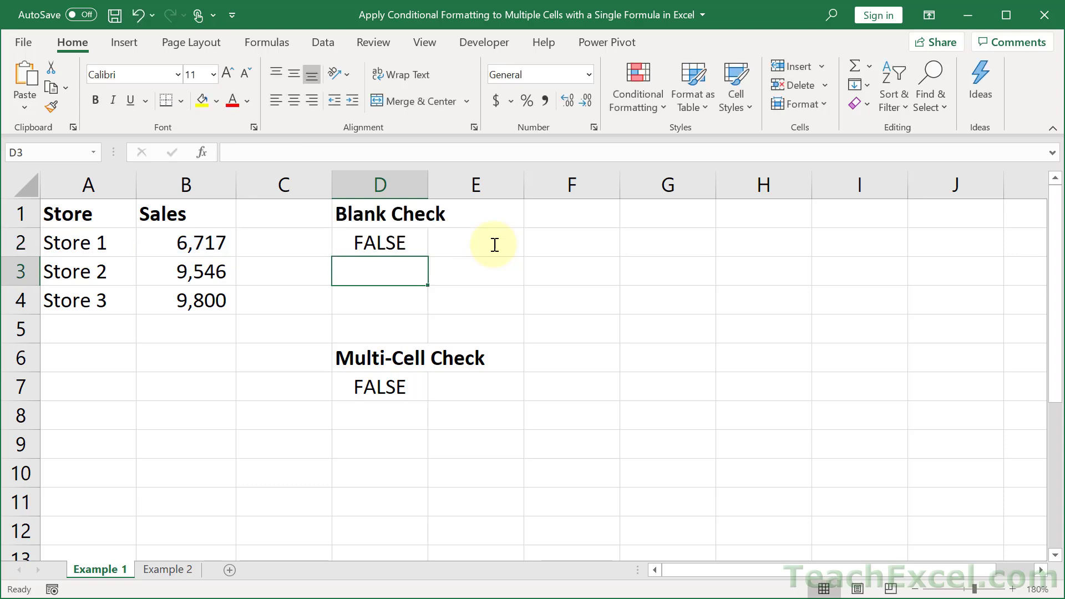
{"action": "left_click", "coordinate": [176, 236]}
{"action": "double_click", "coordinate": [366, 244]}
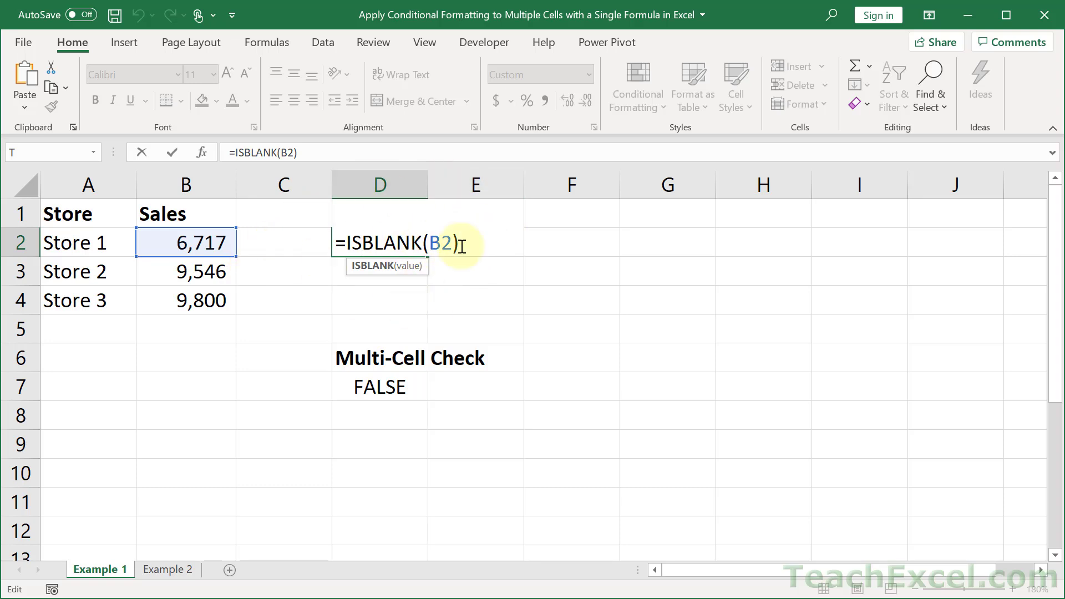
{"action": "key", "text": "Left"}
{"action": "key", "text": "Left"}
{"action": "key", "text": "Left"}
{"action": "key", "text": "Left"}
{"action": "key", "text": "Left"}
{"action": "key", "text": "Left"}
{"action": "key", "text": "Left"}
{"action": "key", "text": "Left"}
{"action": "key", "text": "Left"}
{"action": "key", "text": "Escape"}
Fill the D2 Blank Check formula down to D4 and inspect the copies in D3 and D4
{"action": "left_click_drag", "start_coordinate": [430, 259], "coordinate": [423, 308]}
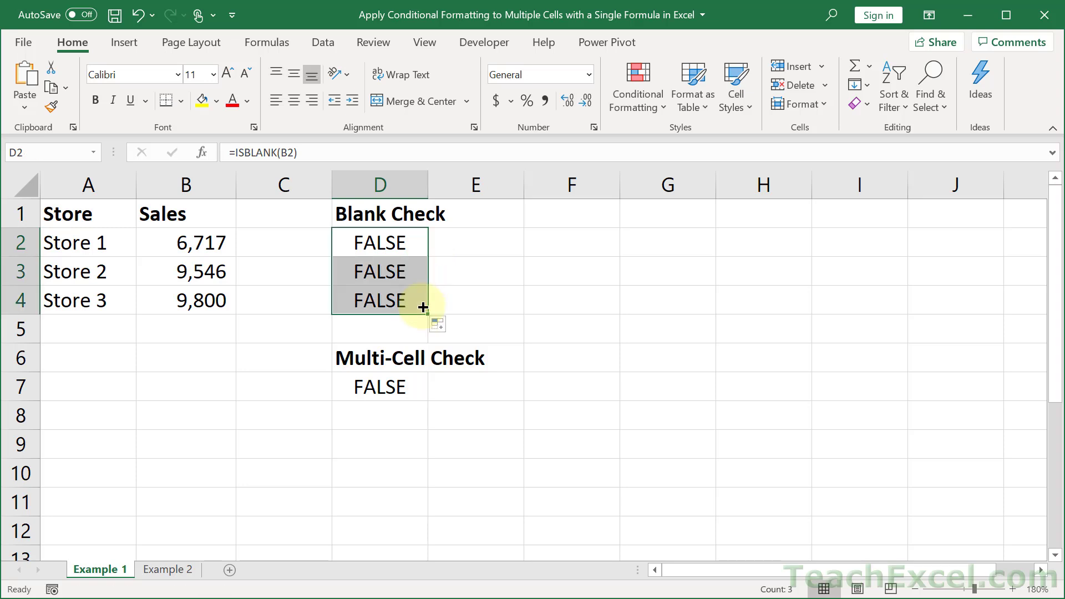
{"action": "double_click", "coordinate": [395, 272]}
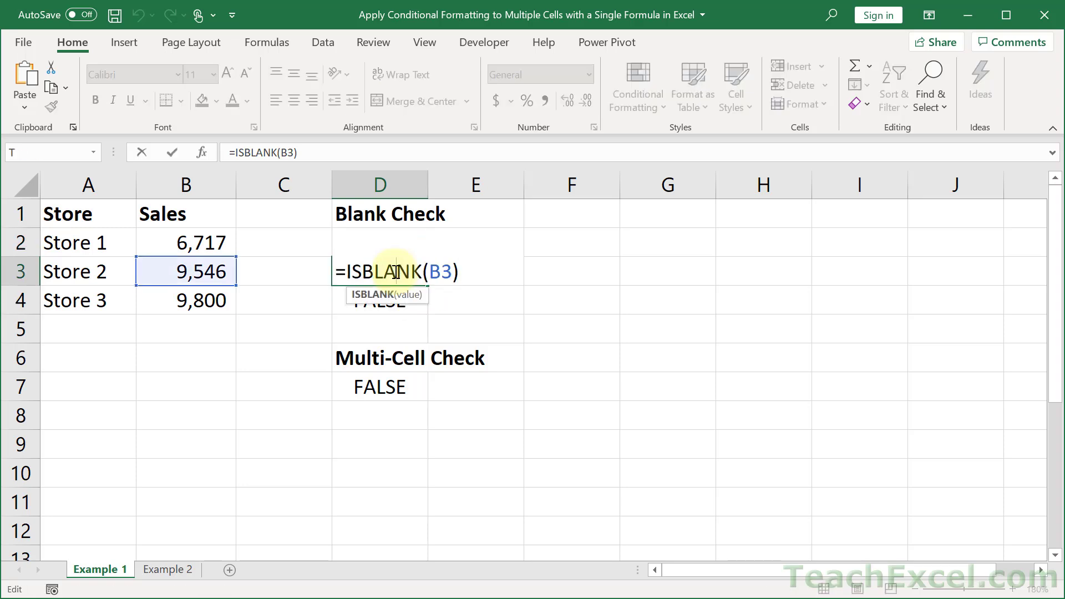
{"action": "key", "text": "Escape"}
{"action": "double_click", "coordinate": [390, 301]}
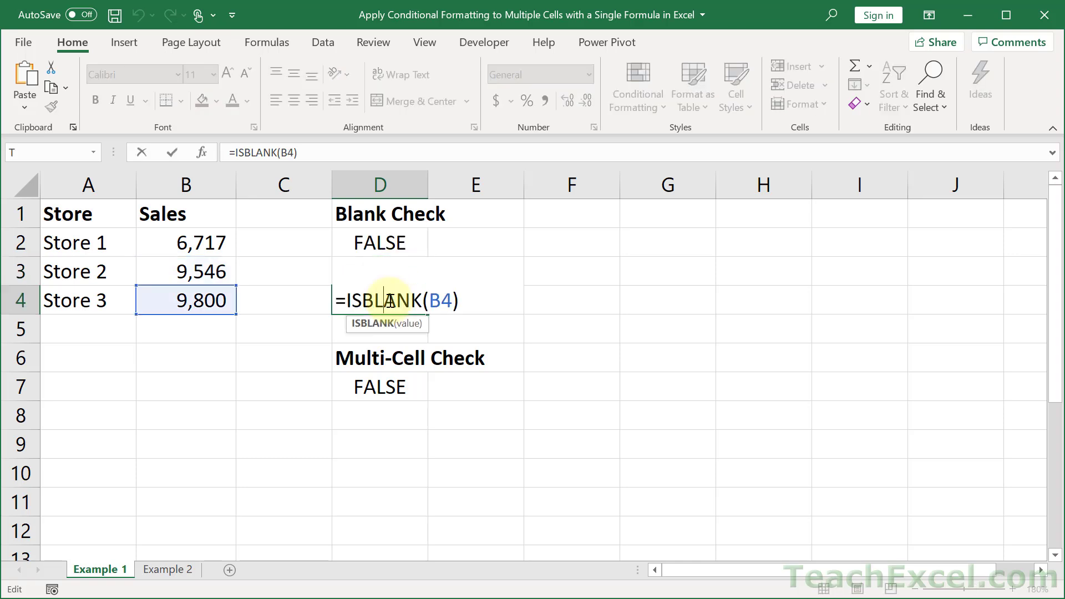
{"action": "key", "text": "Escape"}
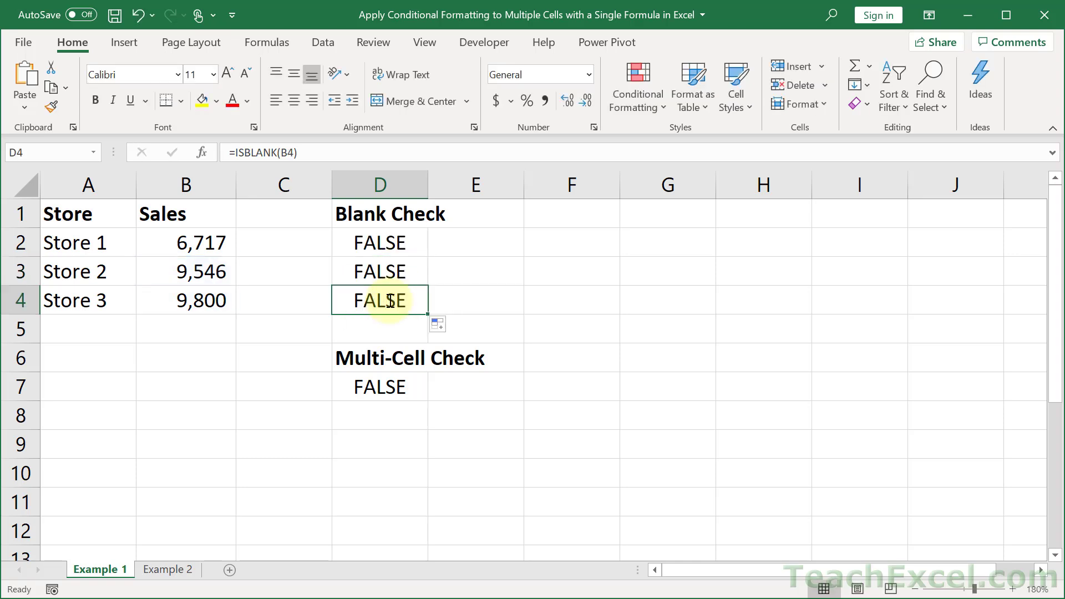
Test the checks by deleting B3 and B2, undoing each, then re-inspect D2's formula
{"action": "left_click", "coordinate": [214, 272]}
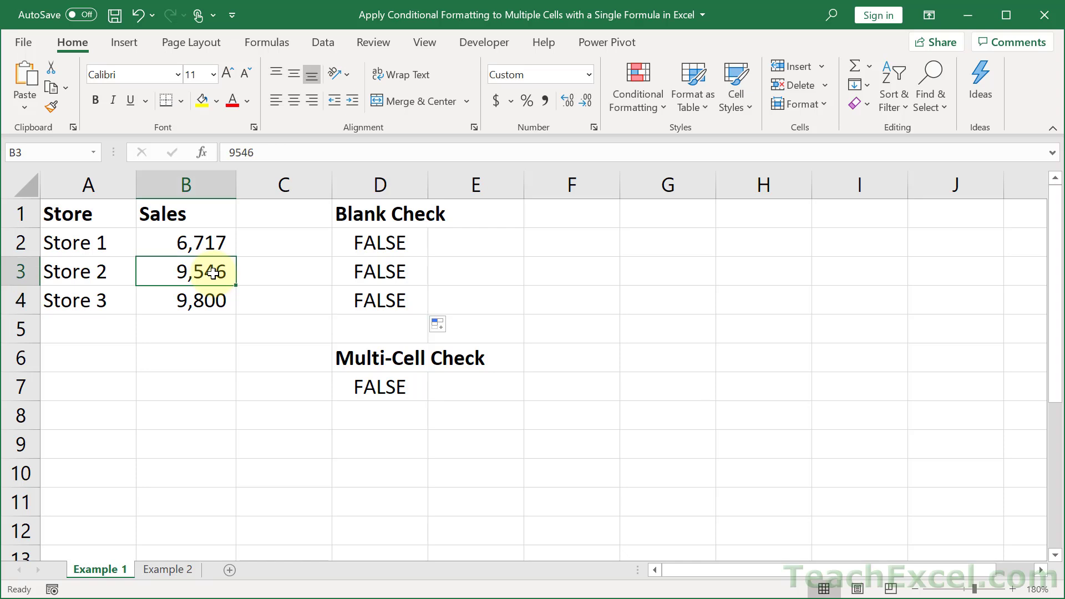
{"action": "key", "text": "Delete"}
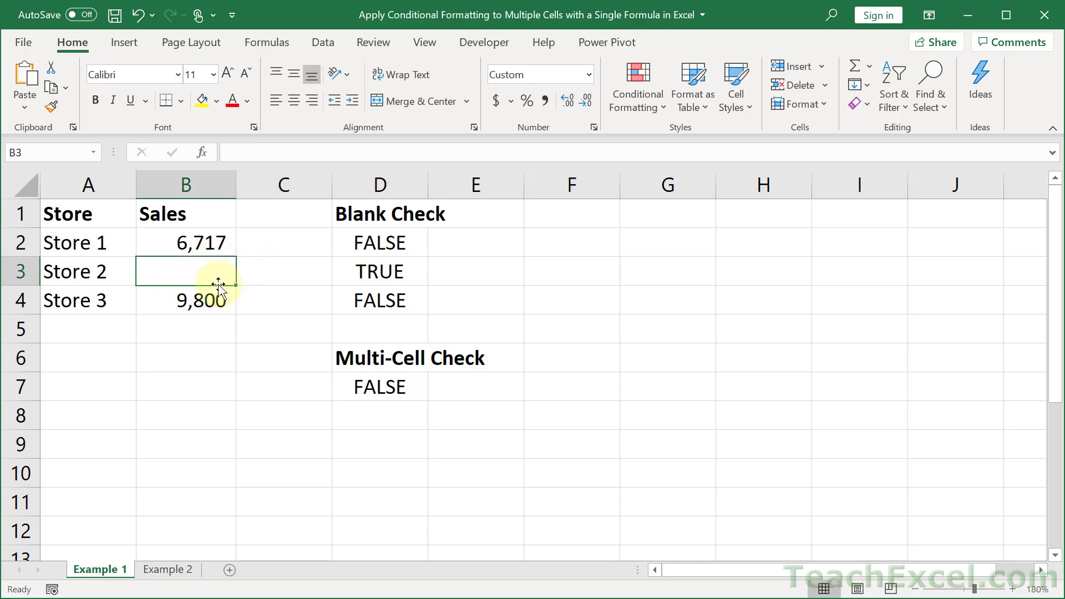
{"action": "key", "text": "ctrl+z"}
{"action": "left_click", "coordinate": [192, 241]}
{"action": "key", "text": "Delete"}
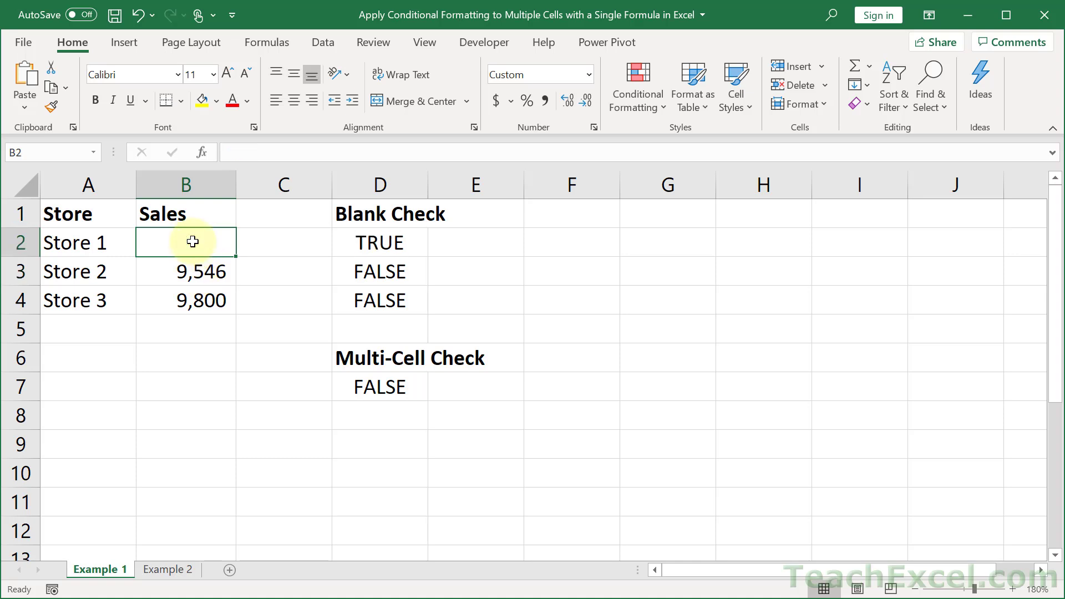
{"action": "key", "text": "ctrl+z"}
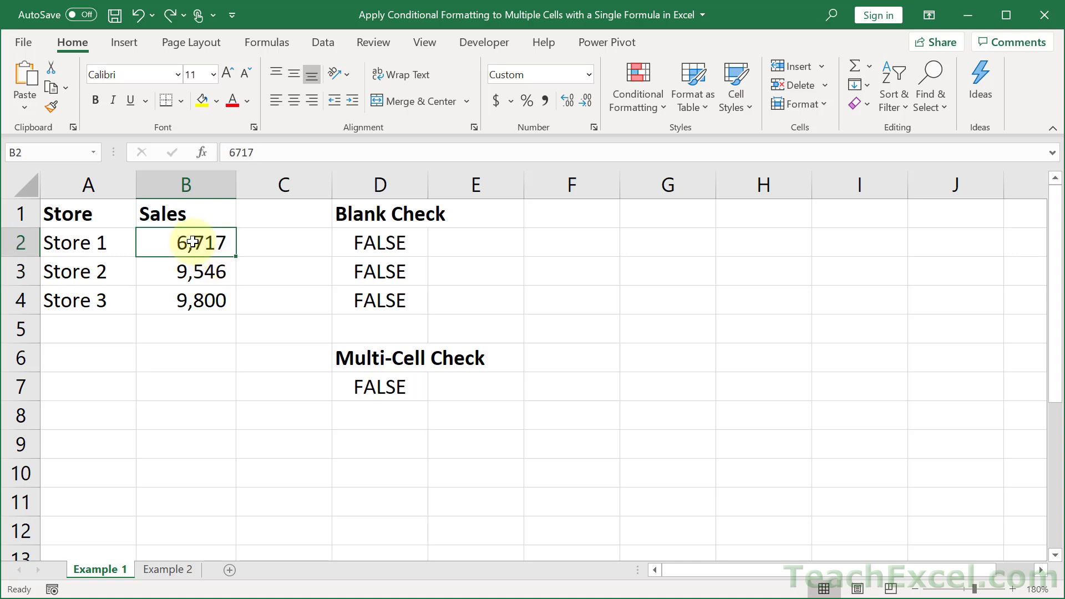
{"action": "double_click", "coordinate": [363, 243]}
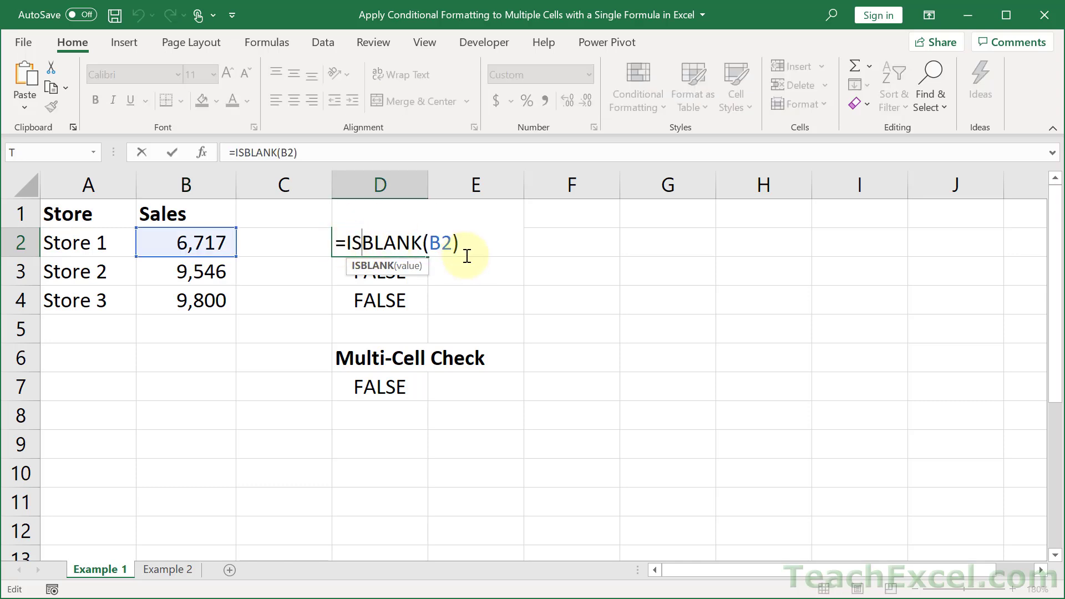
{"action": "key", "text": "Escape"}
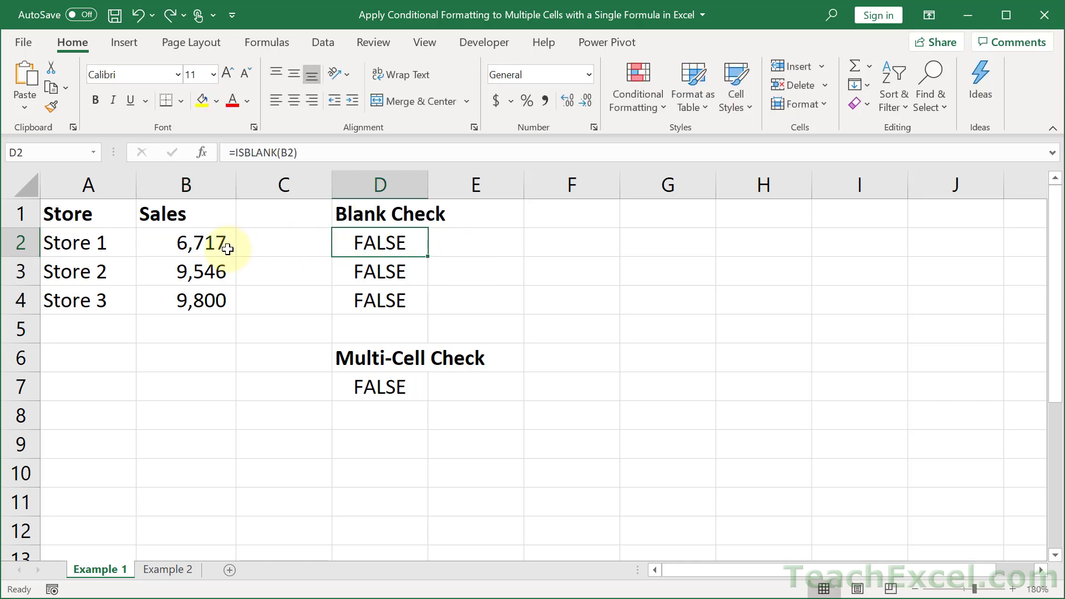
Copy the =ISBLANK(B2) formula text out of D2, then select the sales range B2:B4
{"action": "left_click_drag", "start_coordinate": [191, 251], "coordinate": [190, 295]}
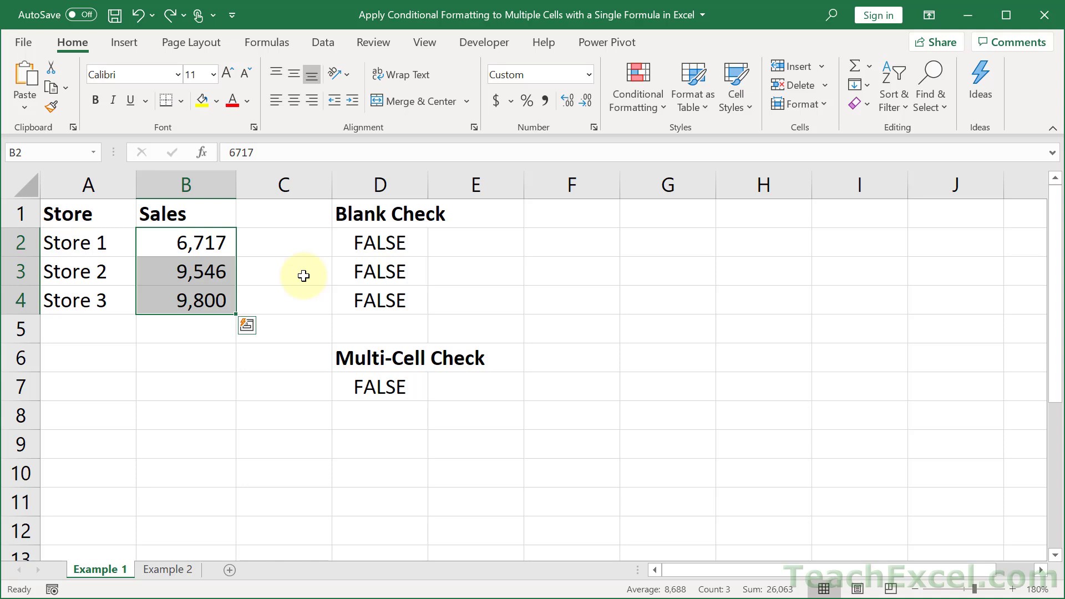
{"action": "left_click", "coordinate": [373, 242]}
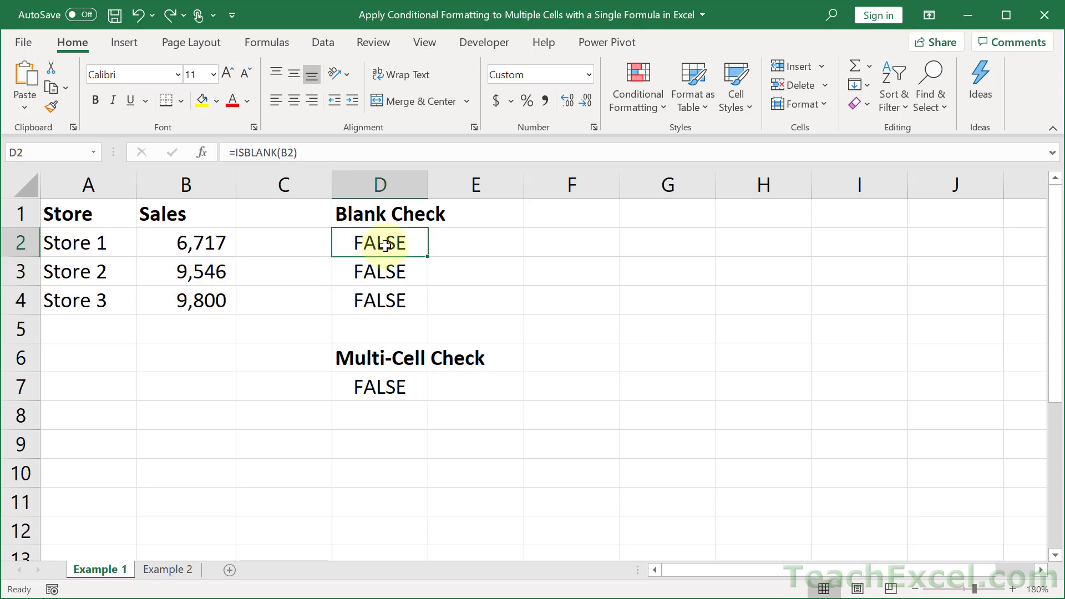
{"action": "double_click", "coordinate": [380, 242]}
{"action": "left_click_drag", "start_coordinate": [336, 242], "coordinate": [487, 237]}
{"action": "key", "text": "ctrl+c"}
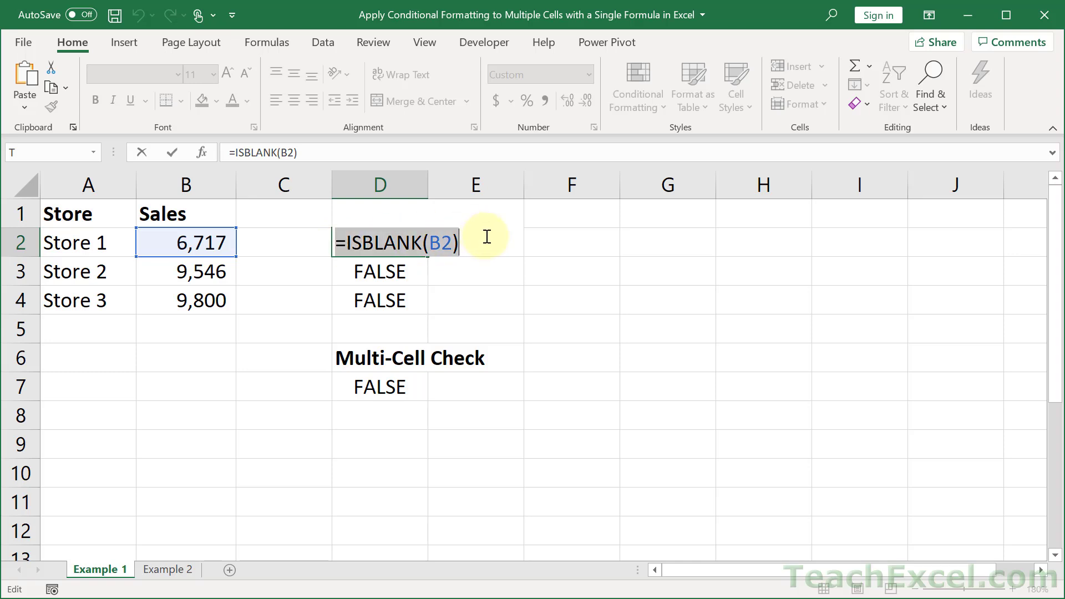
{"action": "key", "text": "Escape"}
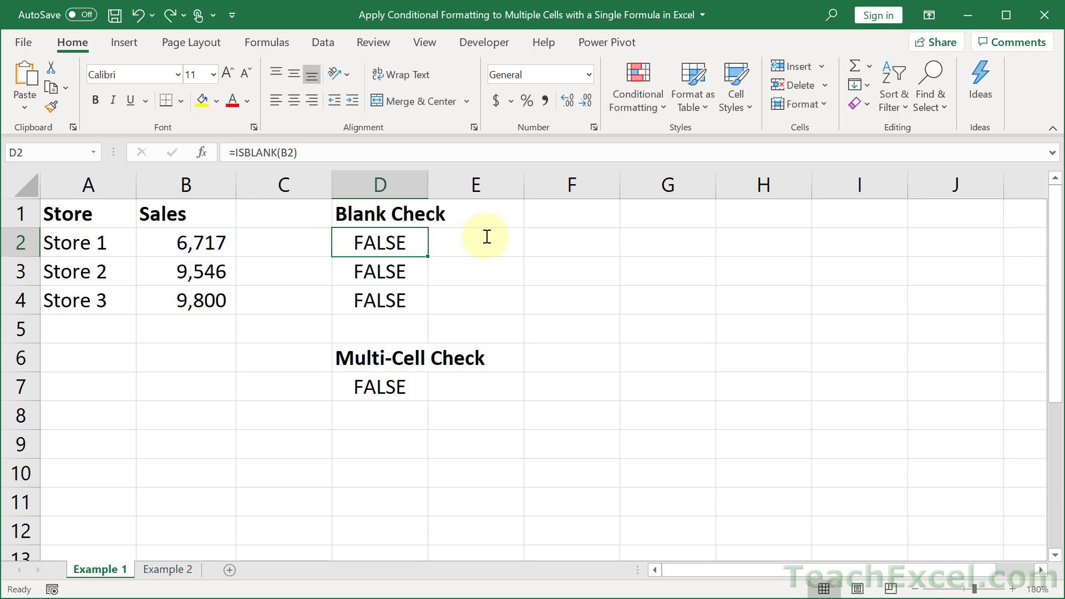
{"action": "left_click_drag", "start_coordinate": [211, 243], "coordinate": [201, 300]}
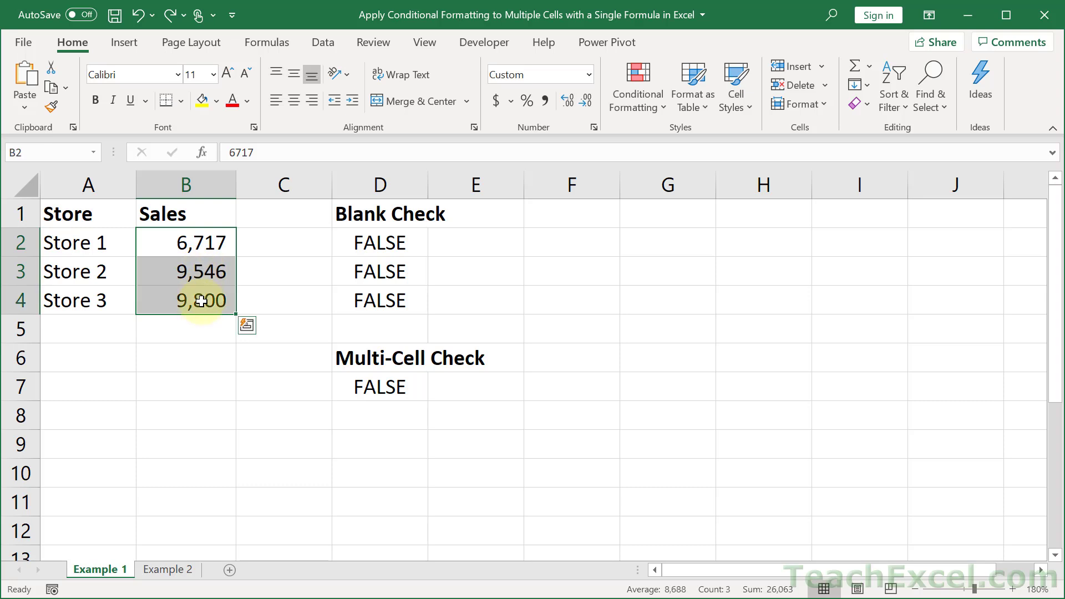
Add a formula-based conditional formatting rule =ISBLANK(B2) with red fill to B2:B4
{"action": "left_click", "coordinate": [637, 95]}
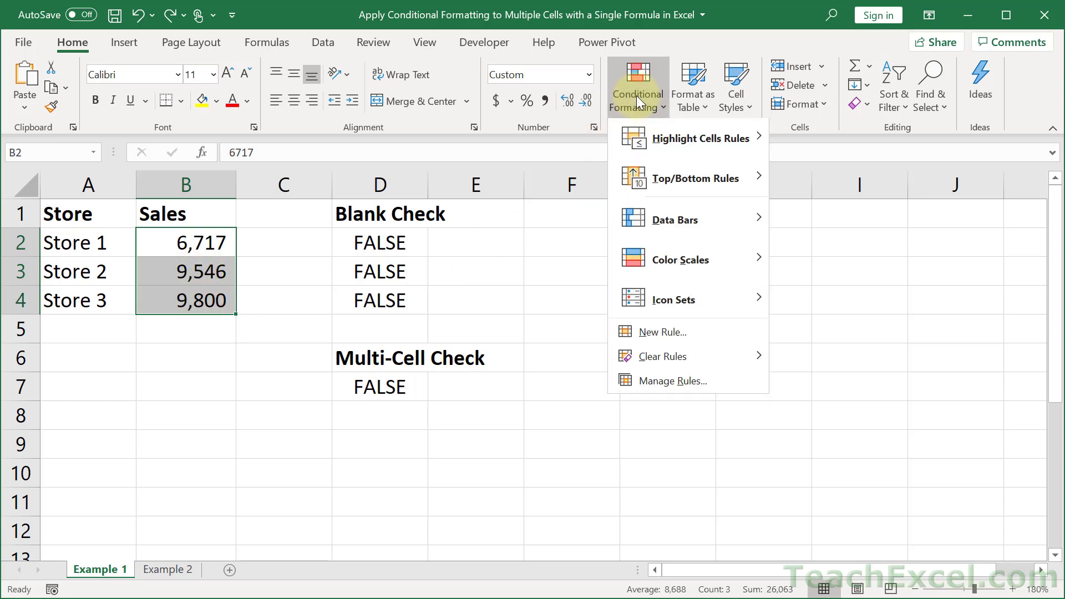
{"action": "left_click", "coordinate": [660, 332]}
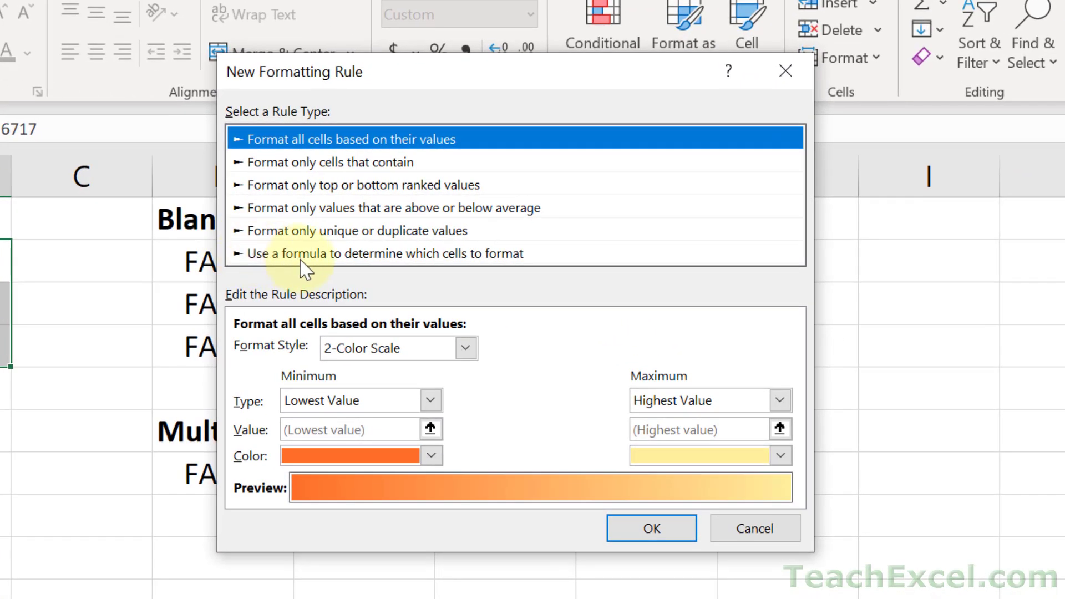
{"action": "left_click", "coordinate": [300, 260]}
{"action": "left_click", "coordinate": [302, 351]}
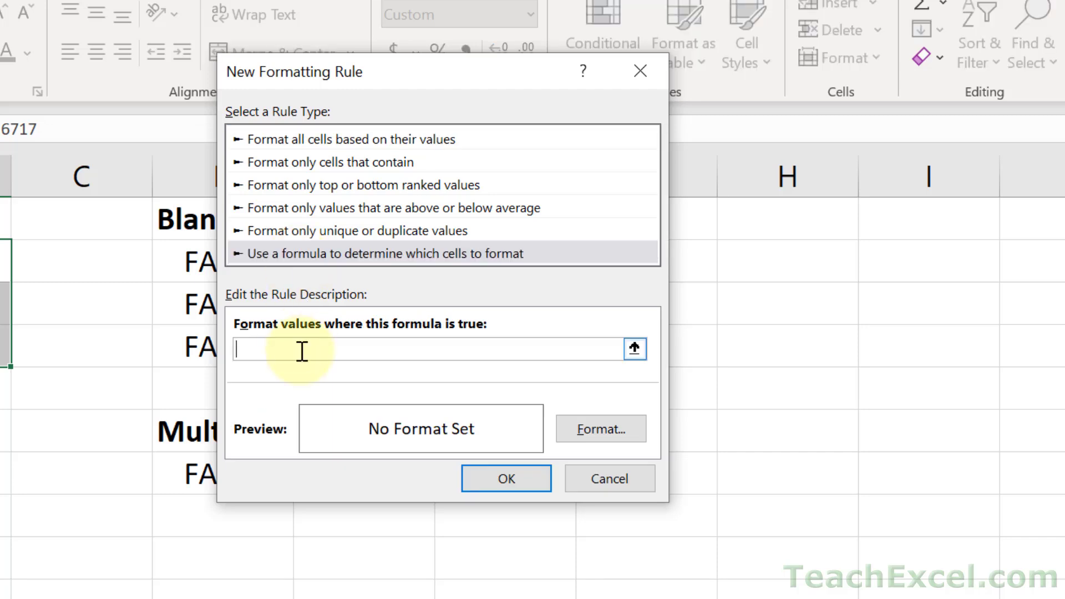
{"action": "key", "text": "ctrl+v"}
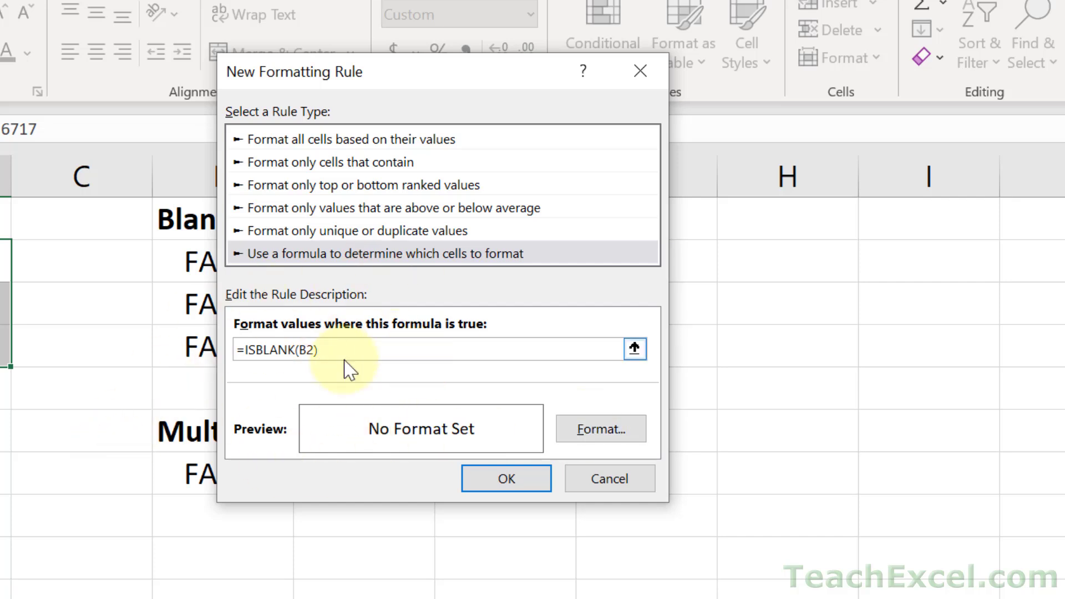
{"action": "left_click", "coordinate": [577, 430]}
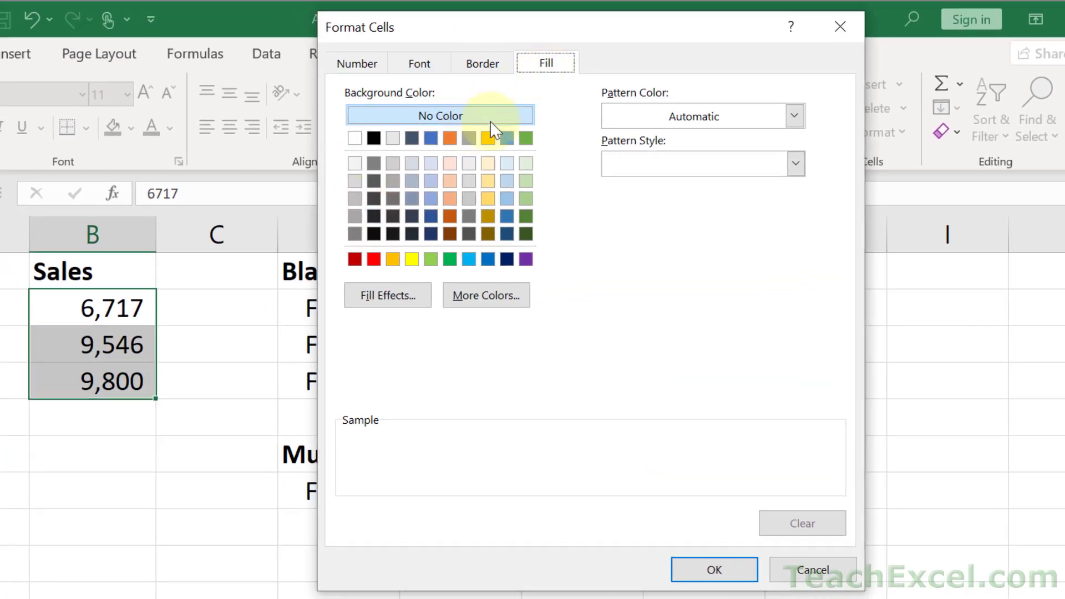
{"action": "left_click", "coordinate": [374, 260]}
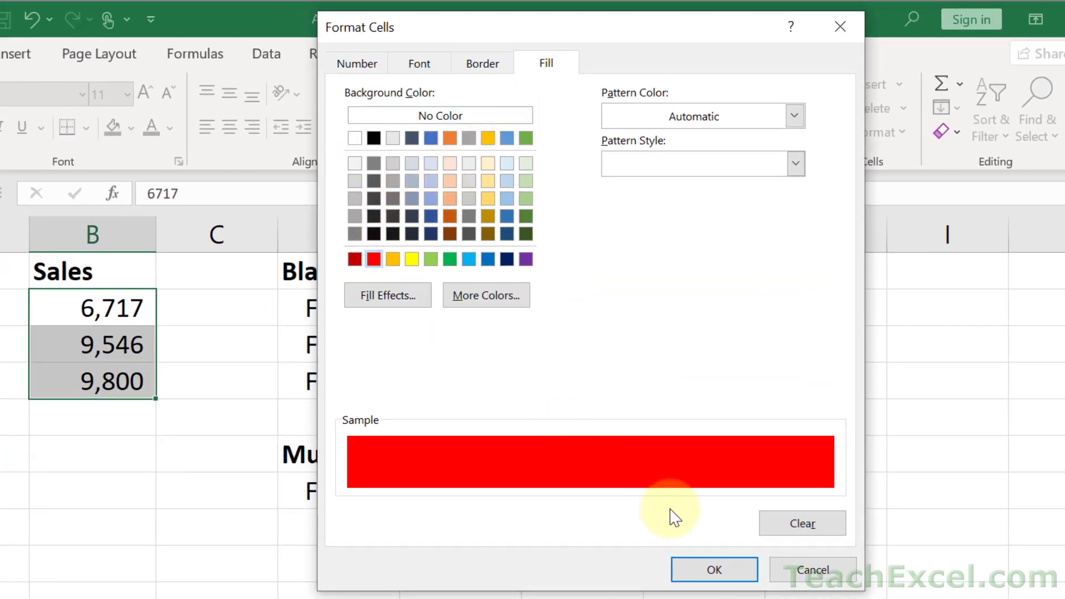
{"action": "left_click", "coordinate": [686, 568]}
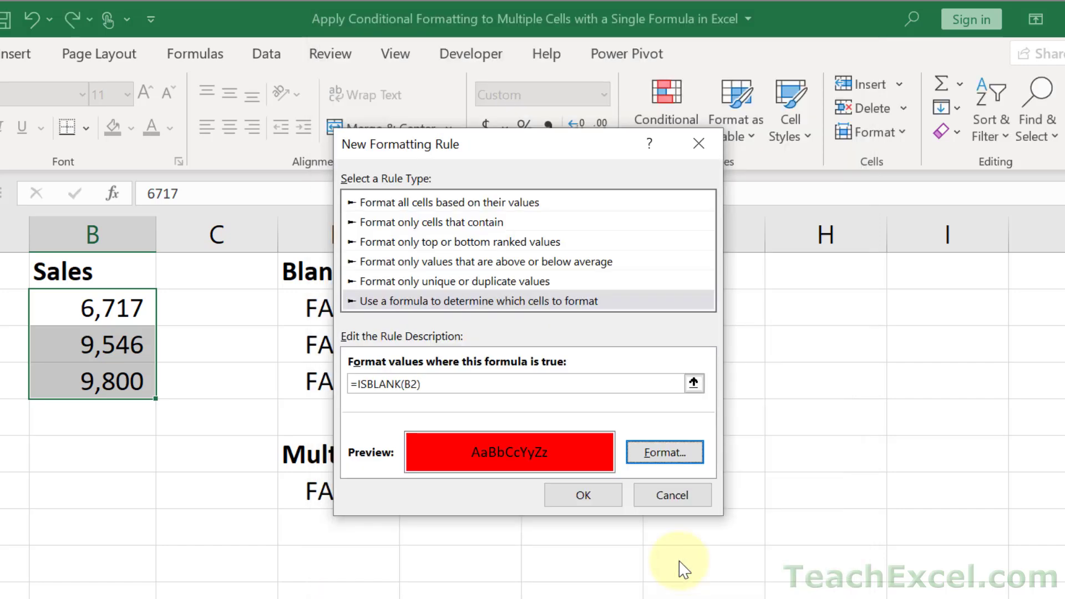
{"action": "left_click", "coordinate": [555, 497]}
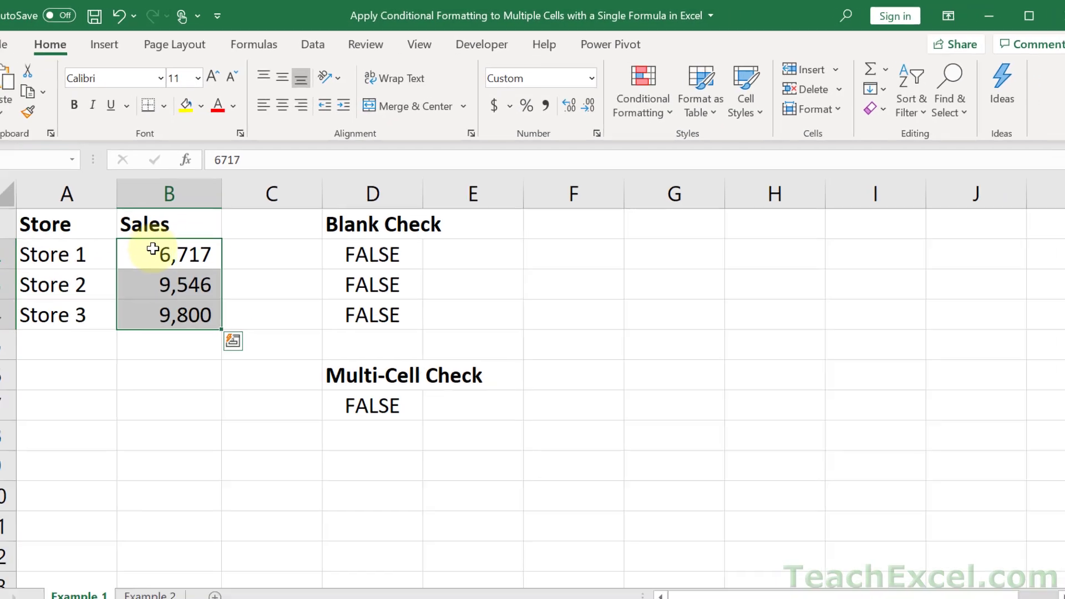
Delete the sales values in B2, B4 and B3 so they turn red
{"action": "left_click", "coordinate": [85, 299]}
{"action": "key", "text": "Delete"}
{"action": "left_click", "coordinate": [194, 300]}
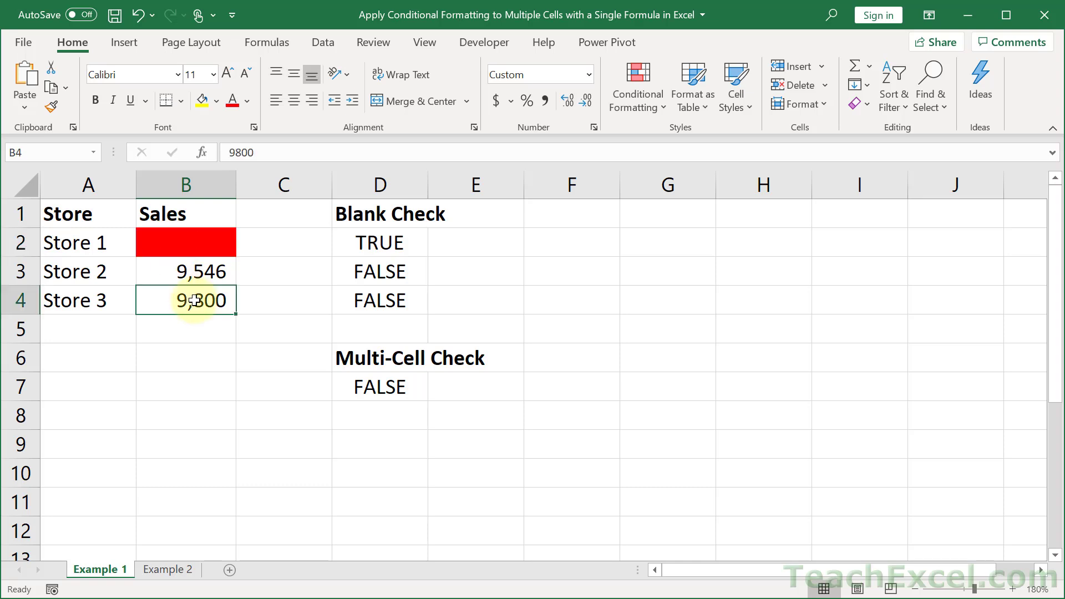
{"action": "key", "text": "Delete"}
{"action": "left_click", "coordinate": [194, 267]}
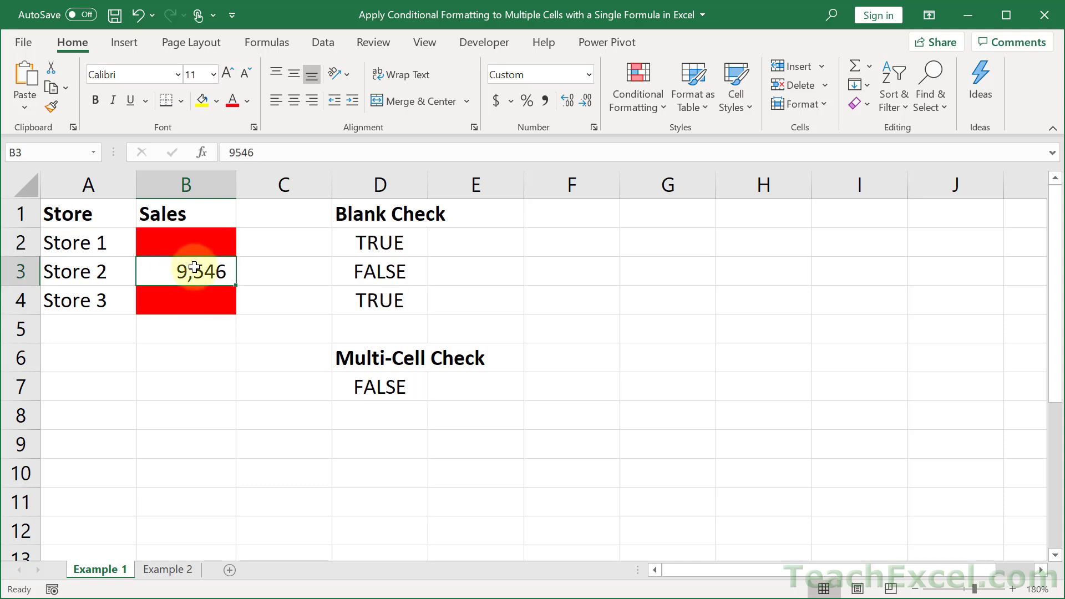
{"action": "key", "text": "Delete"}
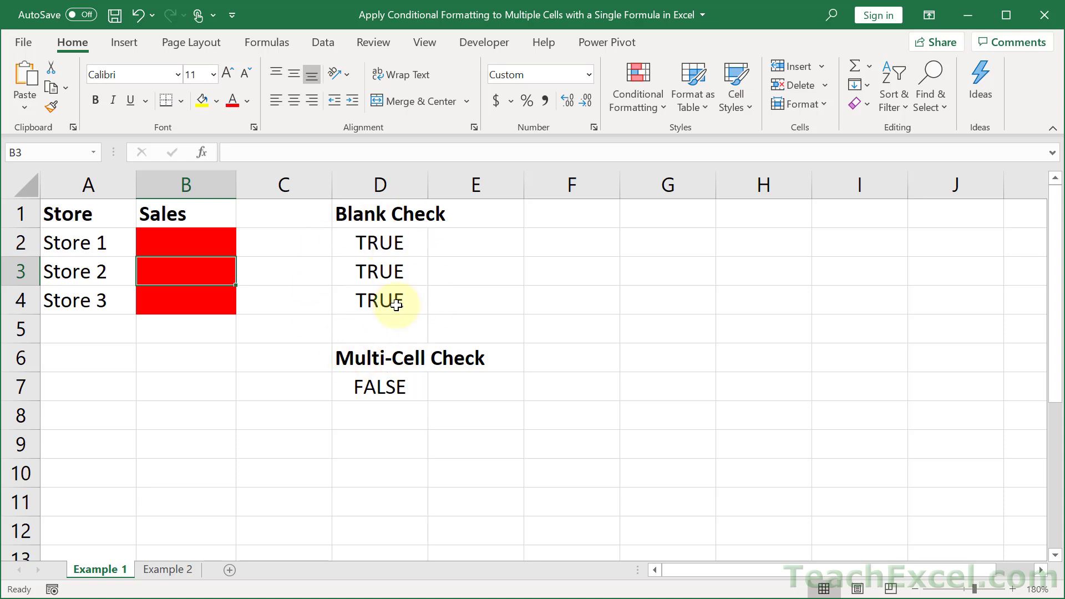
Enter 23 in B3, then undo to restore B3's 9,546 and B4's 9,800
{"action": "type", "text": "23"}
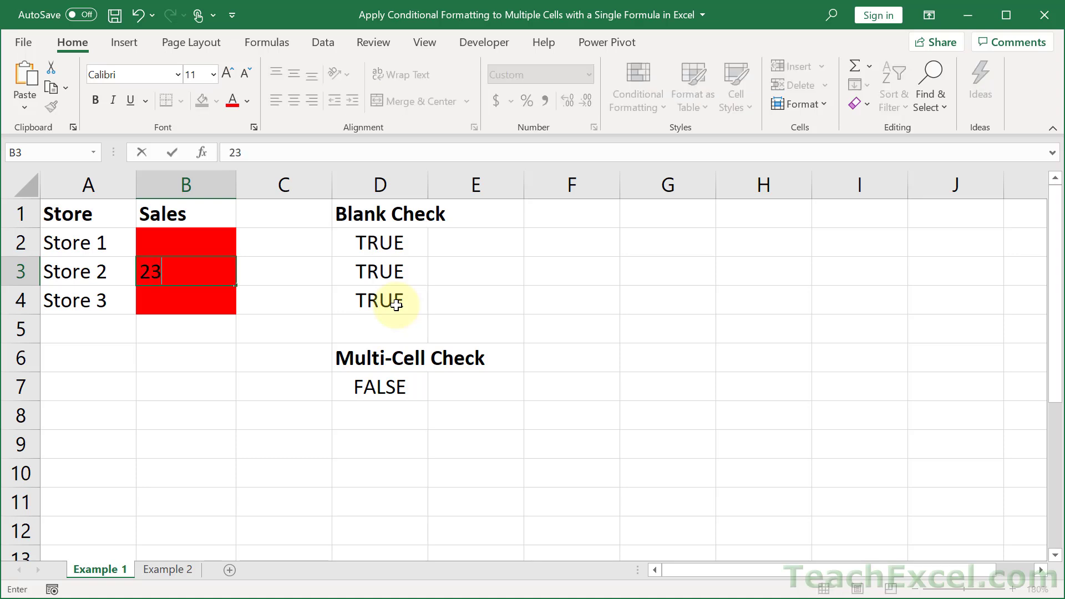
{"action": "key", "text": "Return"}
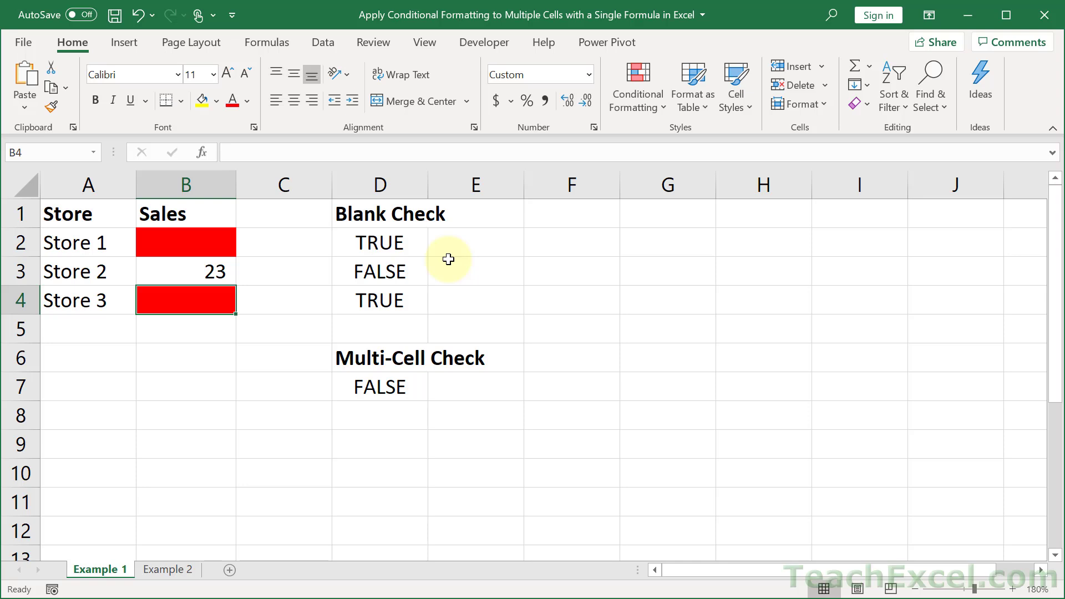
{"action": "key", "text": "ctrl+z"}
{"action": "key", "text": "ctrl+z"}
{"action": "key", "text": "ctrl+z"}
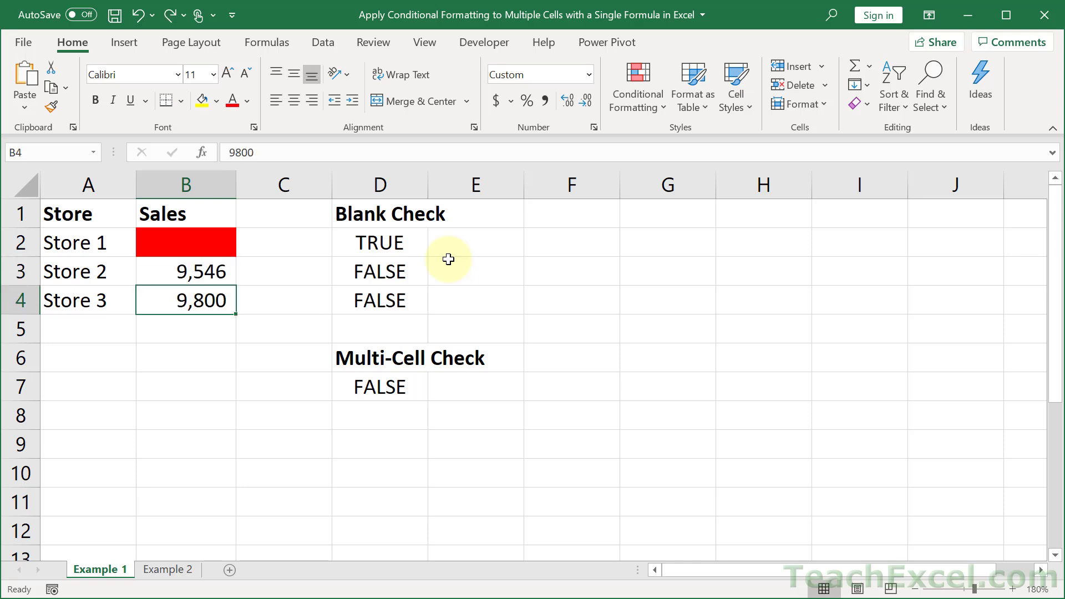
{"action": "key", "text": "ctrl+z"}
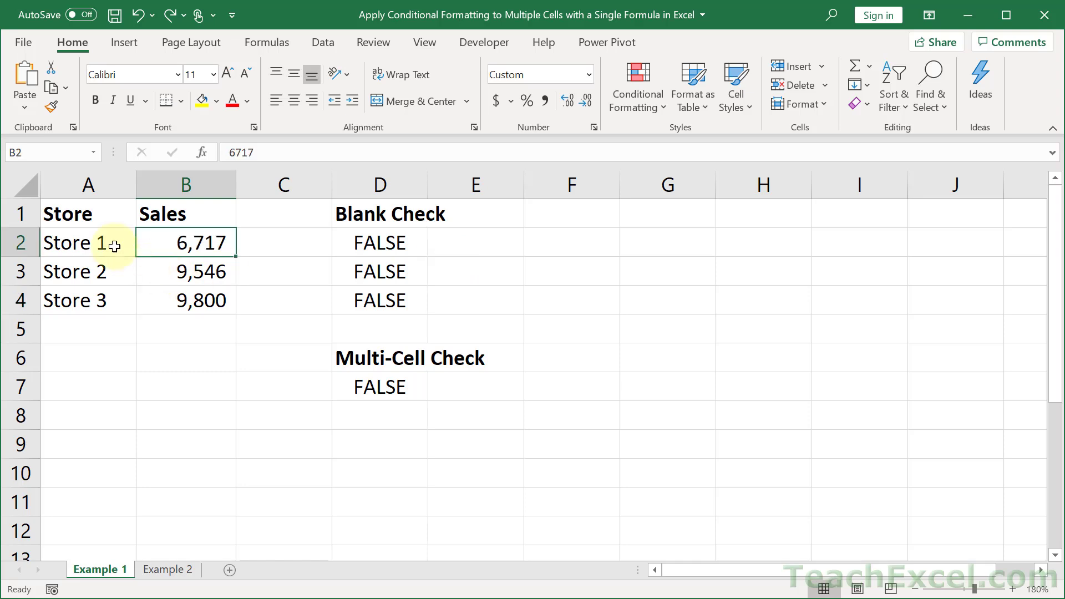
Compare the A2:A4, B2:B4 and D2:D4 ranges, then copy the D2:D4 formulas left into C2:C4
{"action": "left_click_drag", "start_coordinate": [114, 246], "coordinate": [106, 297]}
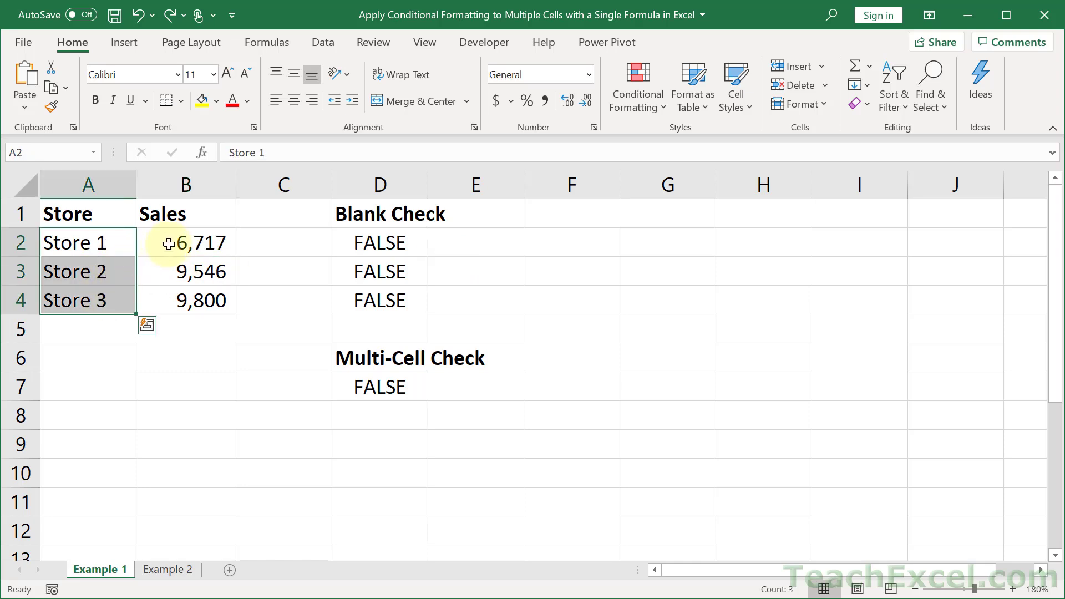
{"action": "left_click_drag", "start_coordinate": [168, 244], "coordinate": [167, 296]}
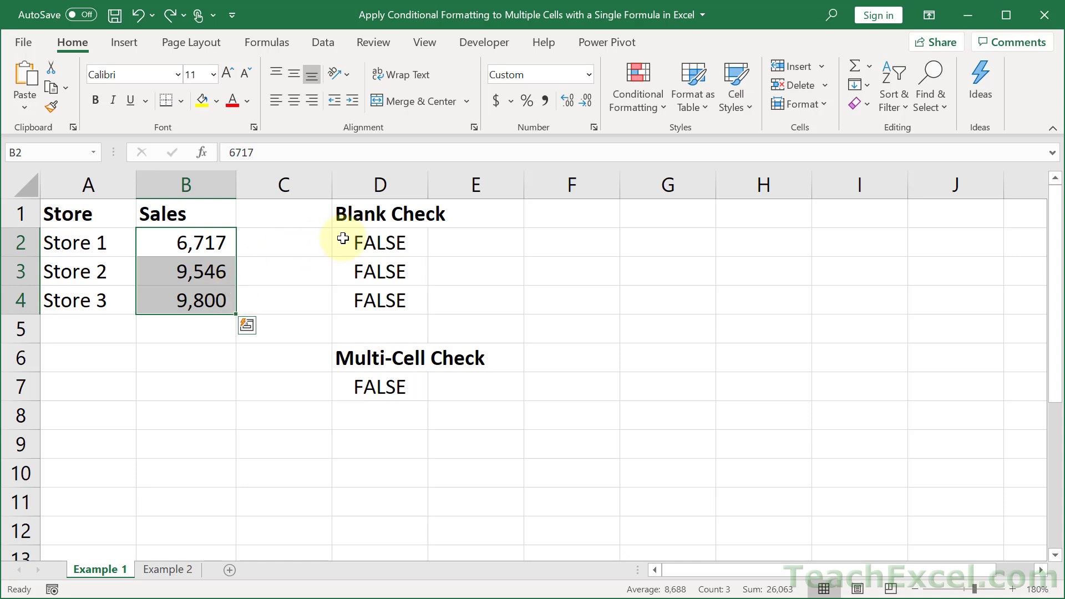
{"action": "left_click_drag", "start_coordinate": [373, 237], "coordinate": [371, 301]}
{"action": "left_click_drag", "start_coordinate": [210, 242], "coordinate": [217, 300]}
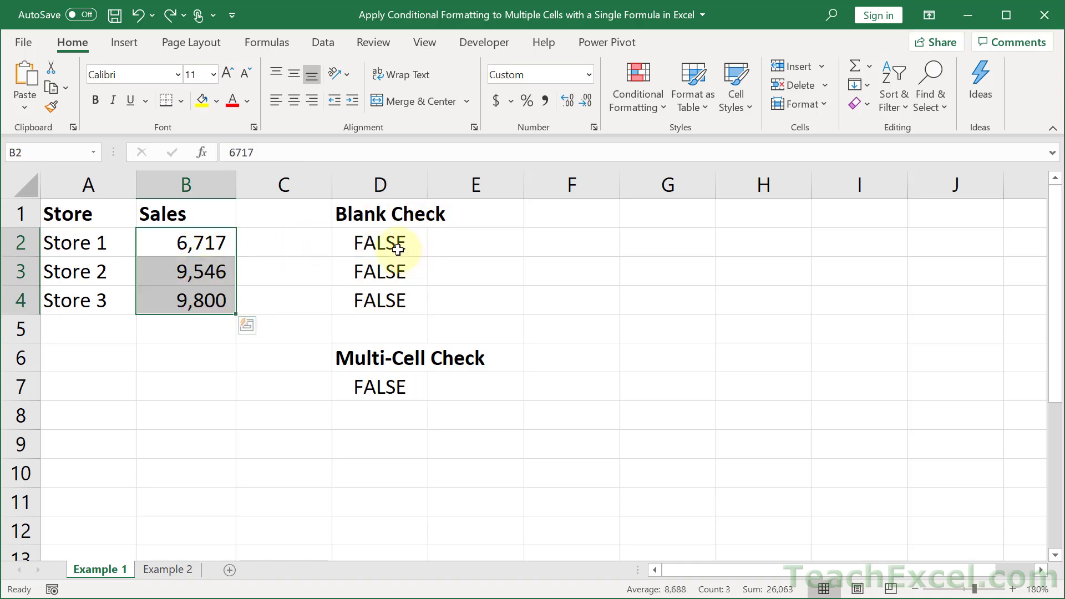
{"action": "left_click_drag", "start_coordinate": [398, 250], "coordinate": [270, 312]}
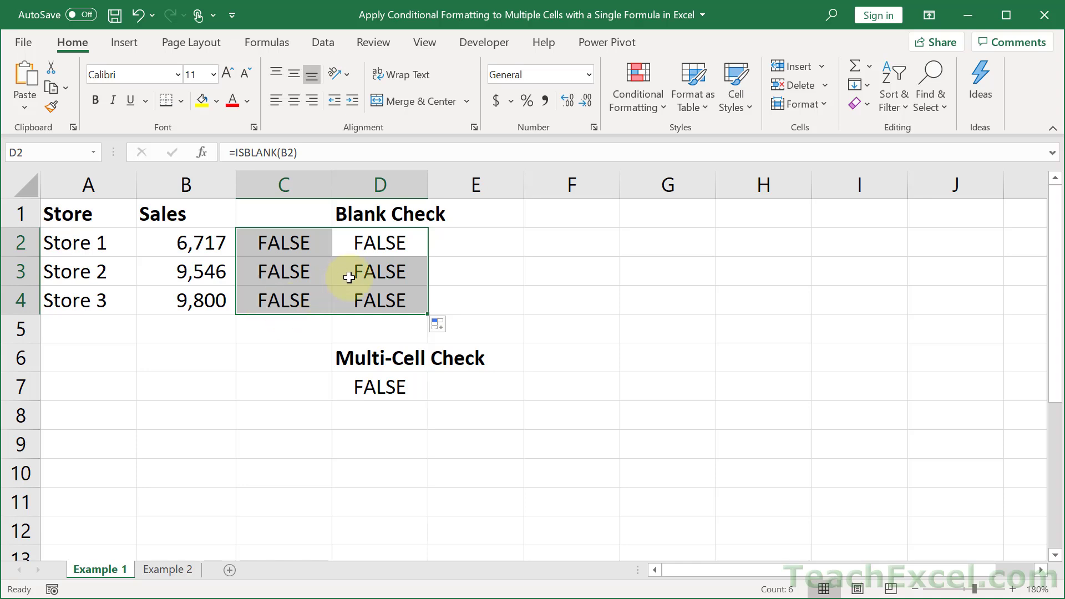
{"action": "left_click", "coordinate": [200, 248]}
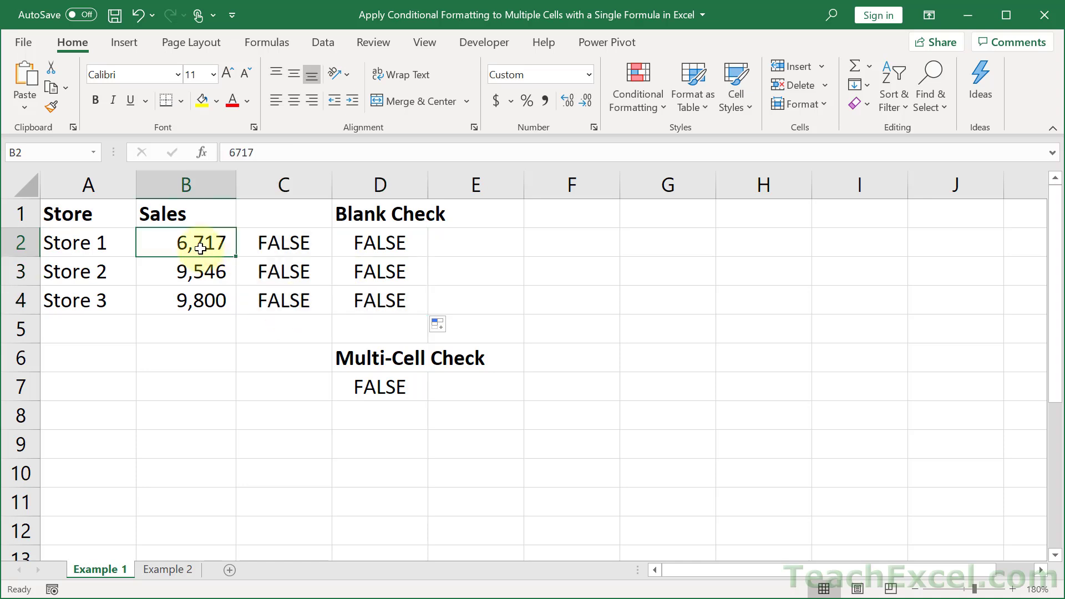
{"action": "key", "text": "Delete"}
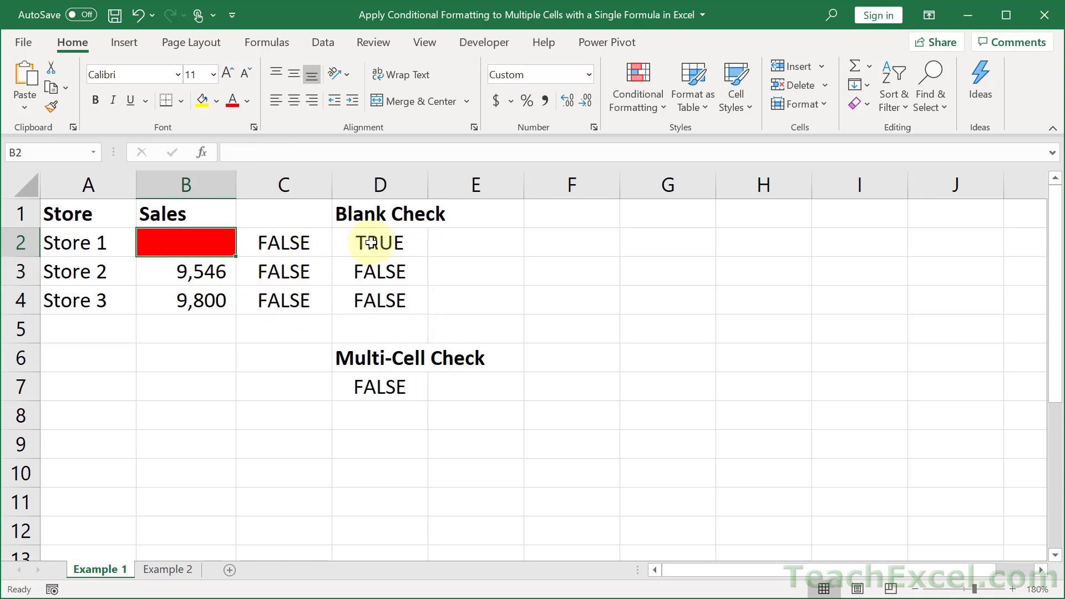
{"action": "left_click", "coordinate": [284, 247]}
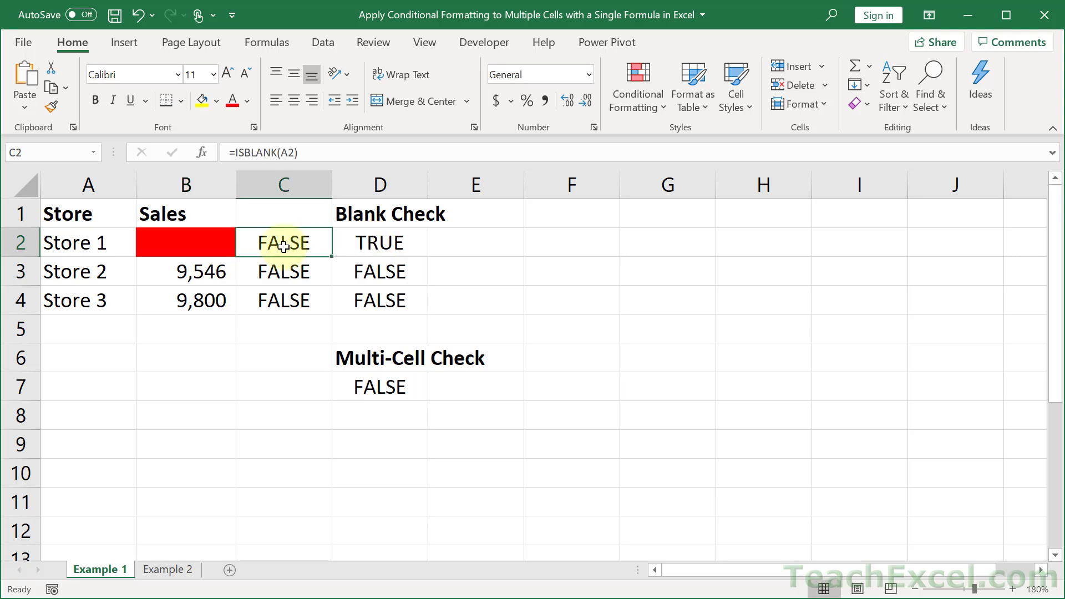
{"action": "double_click", "coordinate": [283, 246]}
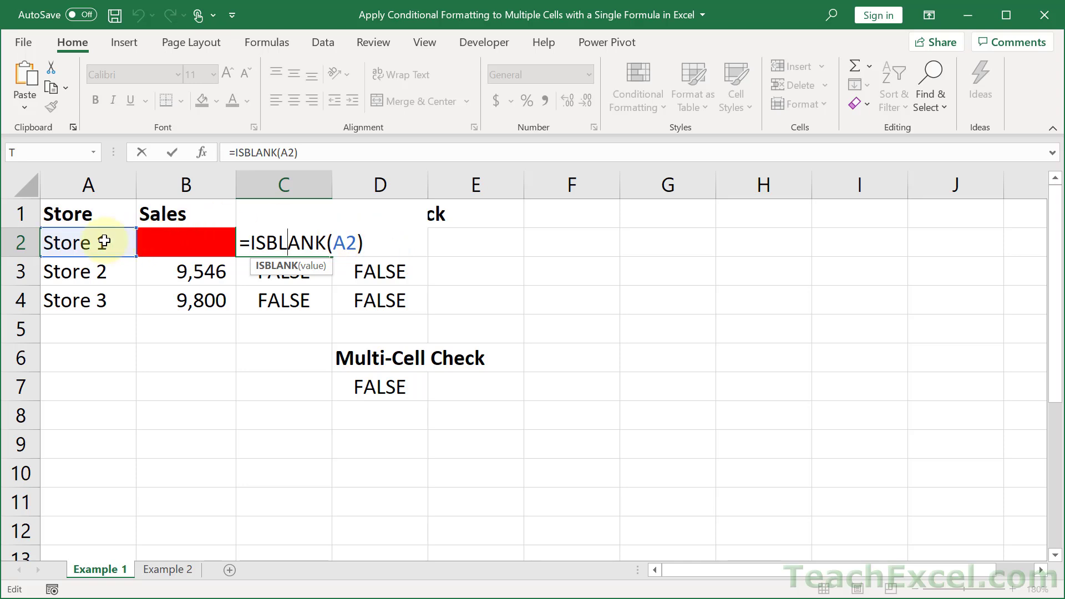
{"action": "key", "text": "ctrl+Return"}
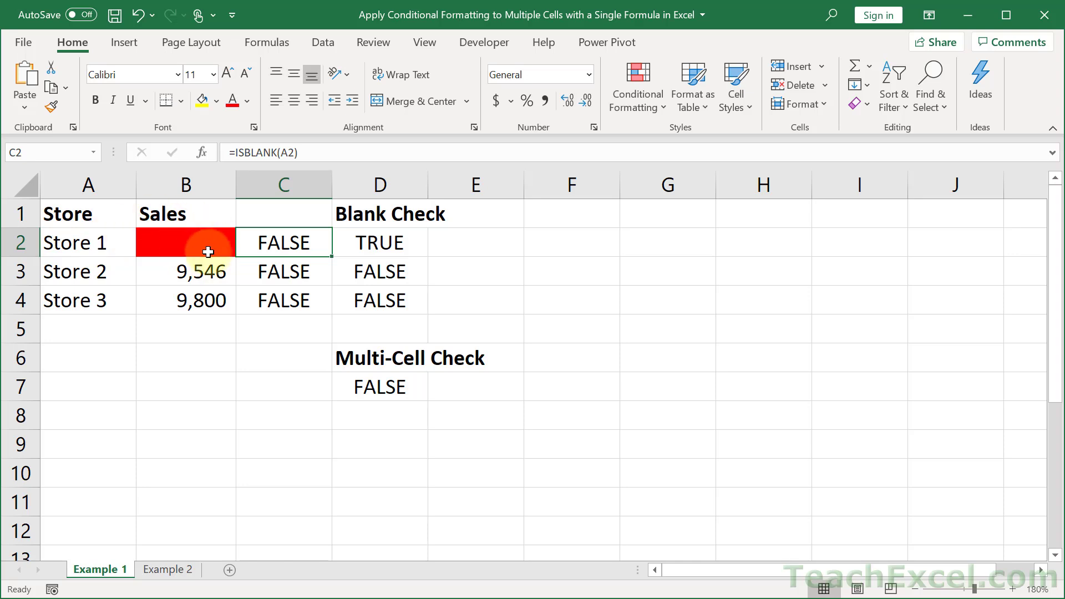
{"action": "left_click", "coordinate": [82, 243]}
{"action": "key", "text": "Delete"}
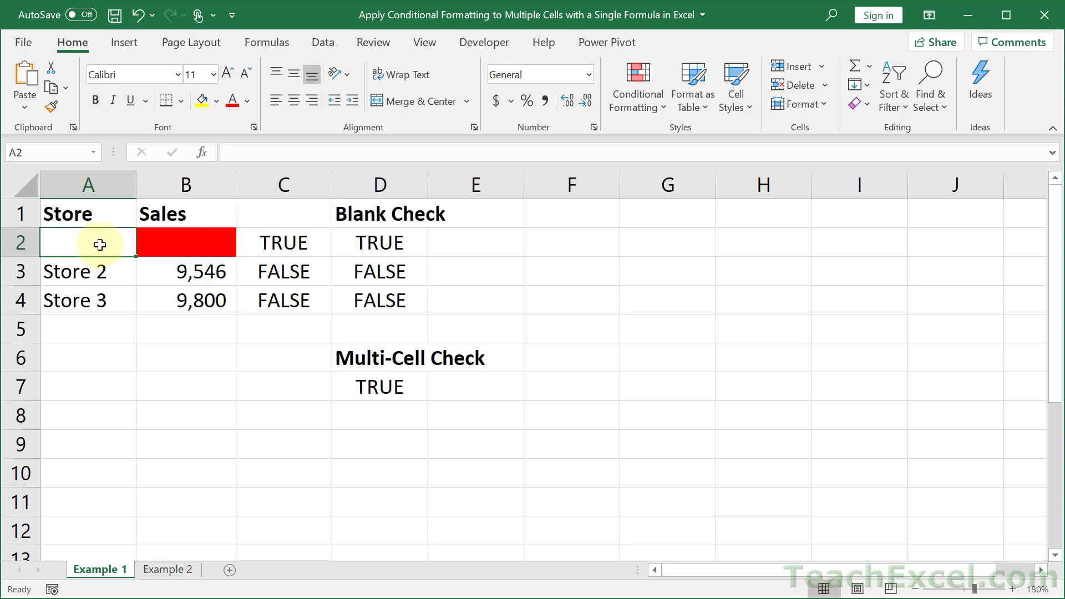
{"action": "key", "text": "ctrl+z"}
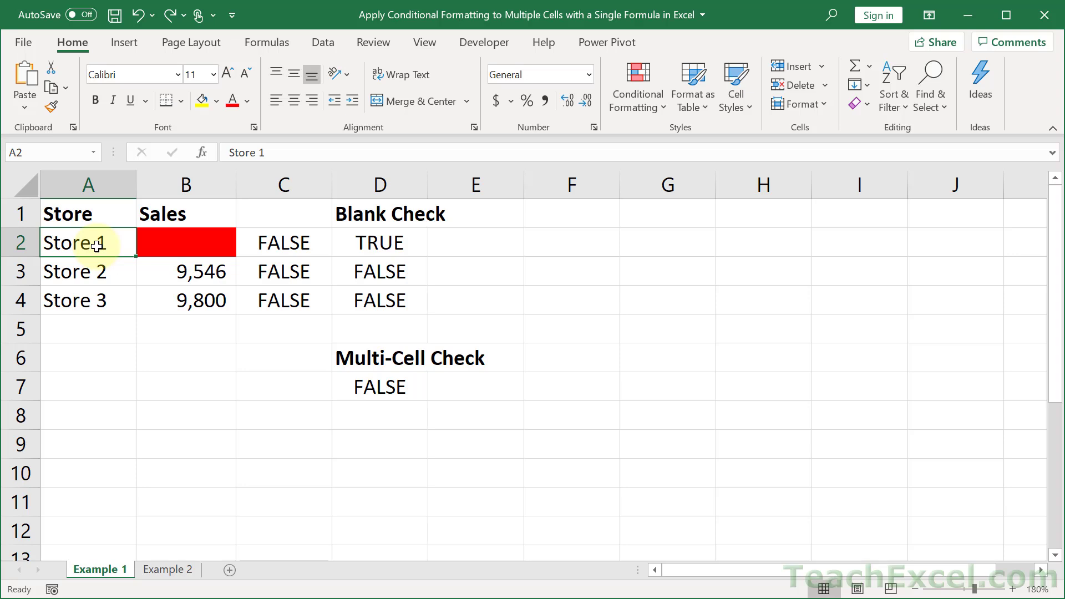
{"action": "key", "text": "ctrl+z"}
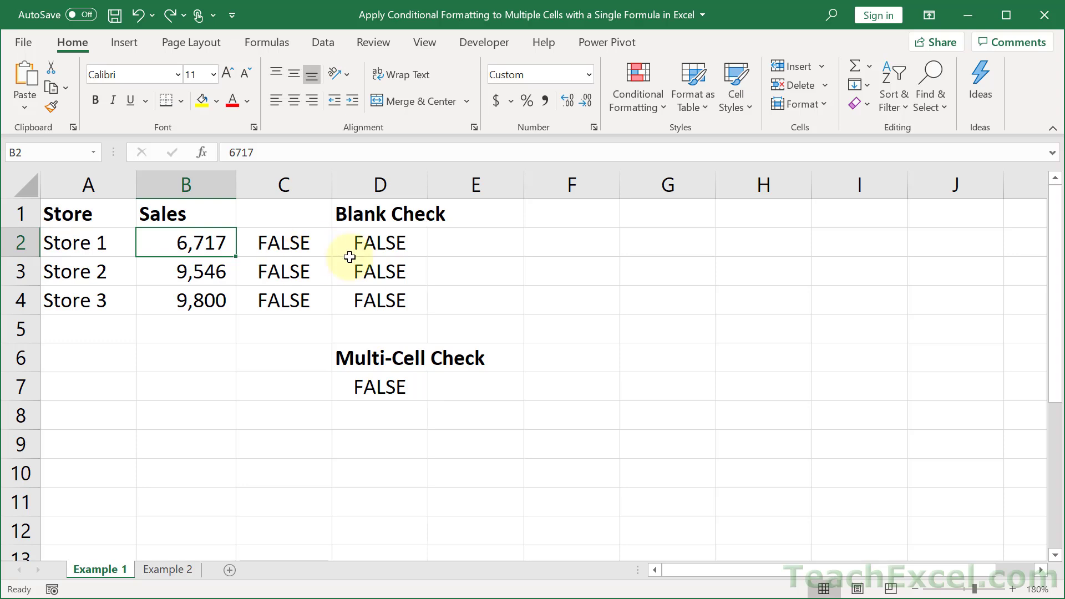
Change D2 to =ISBLANK($B2) and fill it down to D4 and left into column C
{"action": "left_click", "coordinate": [368, 244]}
{"action": "double_click", "coordinate": [367, 243]}
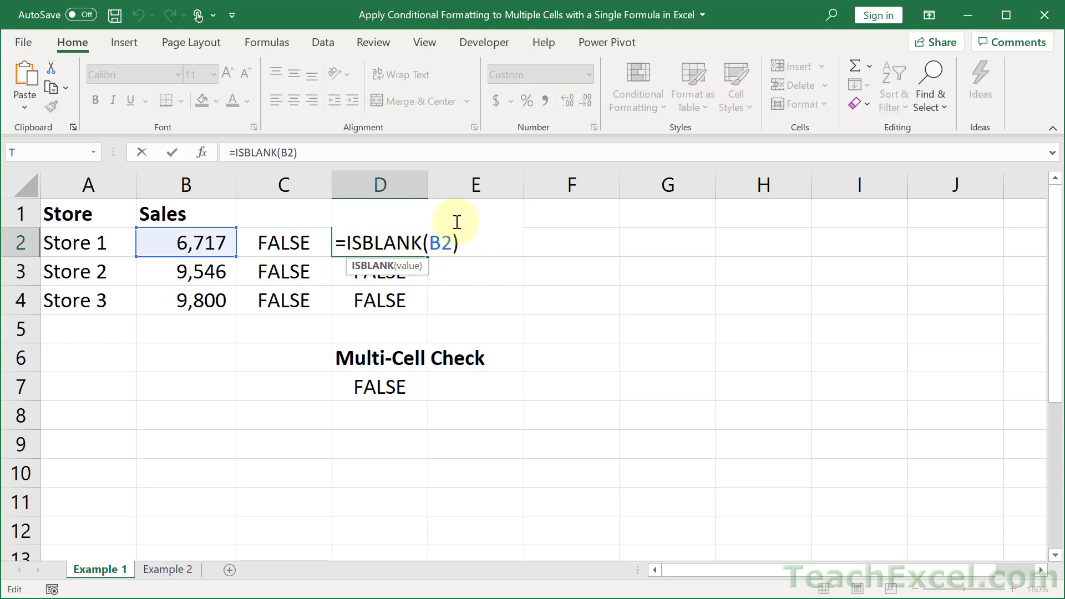
{"action": "left_click", "coordinate": [430, 245]}
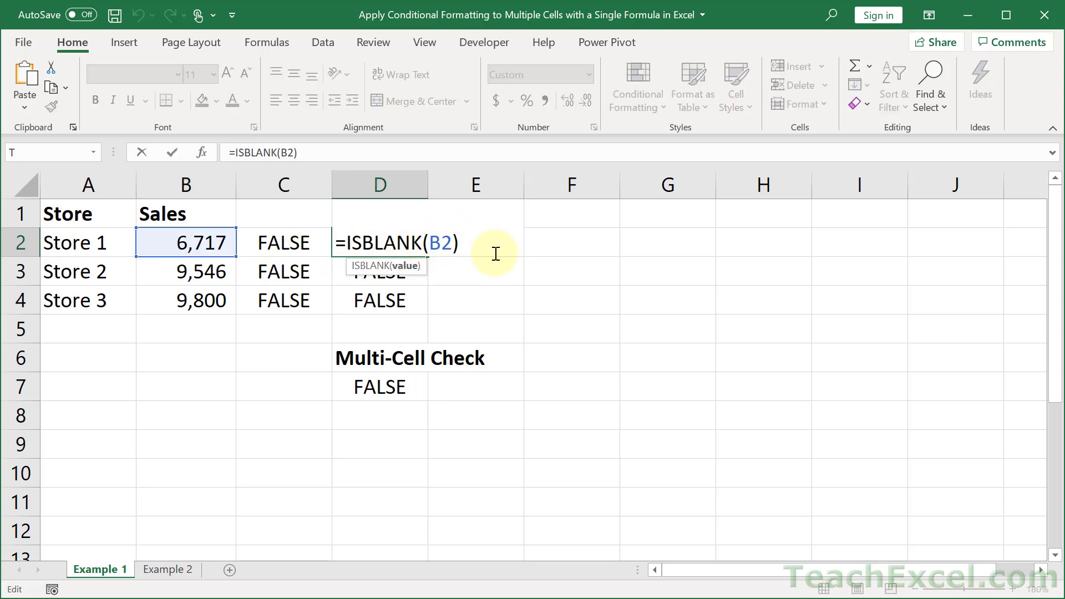
{"action": "type", "text": "$"}
{"action": "key", "text": "ctrl+Return"}
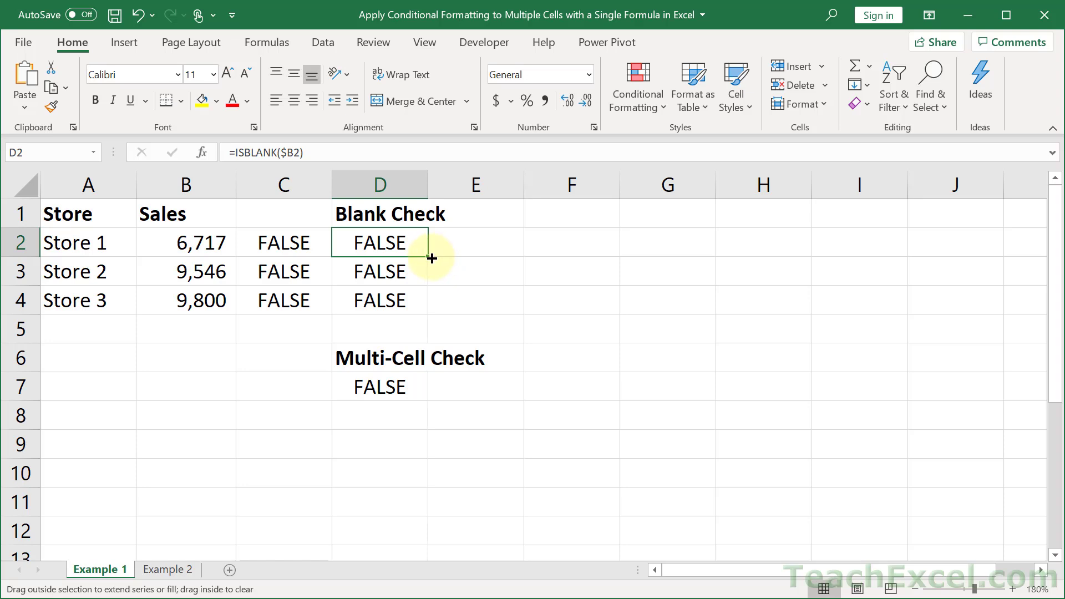
{"action": "left_click_drag", "start_coordinate": [432, 258], "coordinate": [431, 300]}
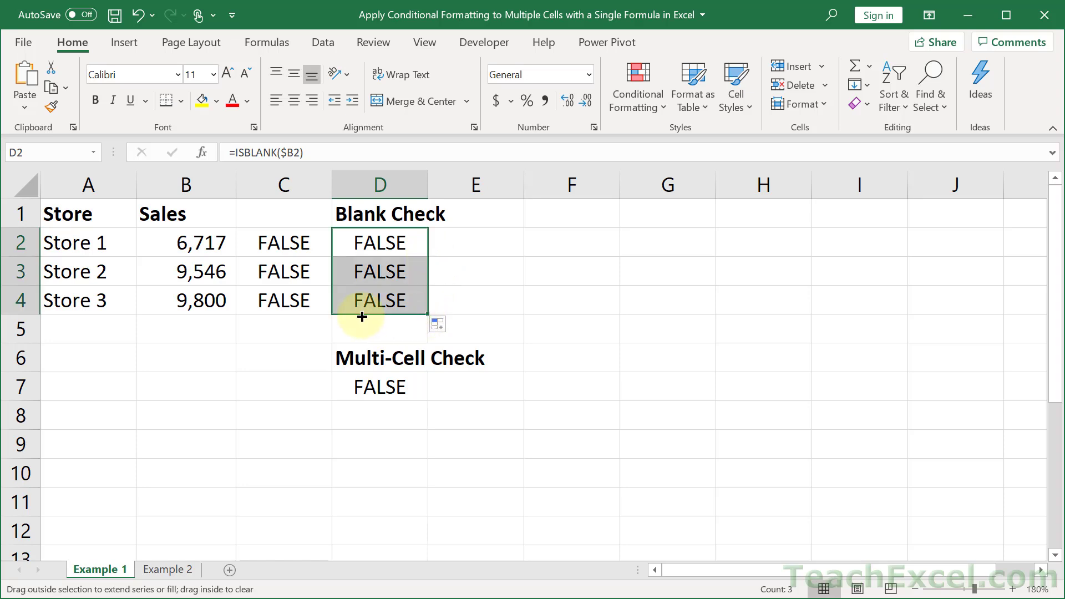
{"action": "left_click_drag", "start_coordinate": [341, 316], "coordinate": [269, 302]}
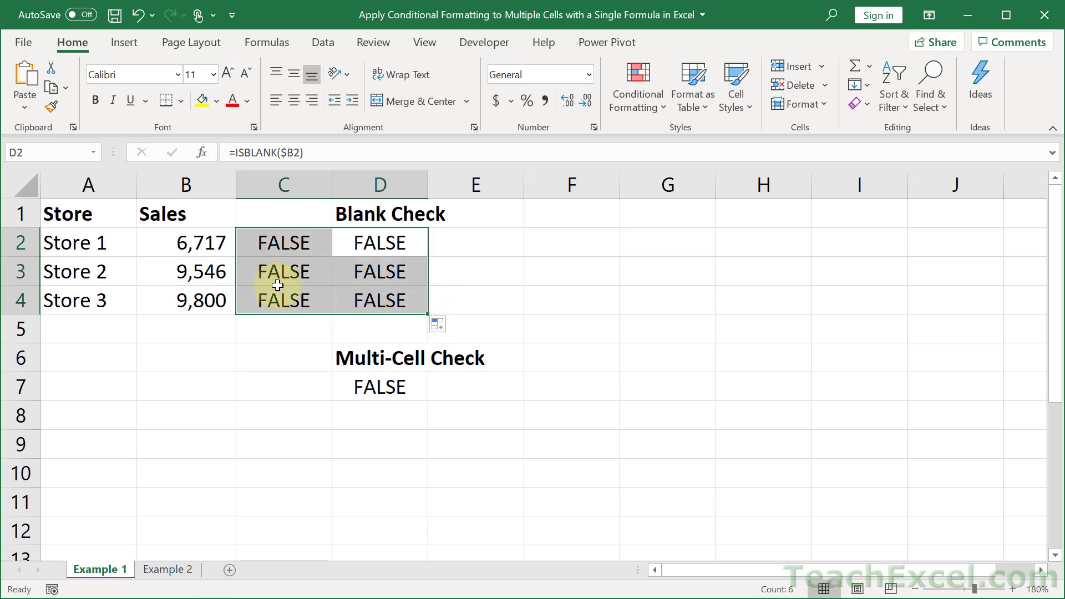
Clear B2 and confirm both D2 and C2 use $B2 and read TRUE
{"action": "left_click", "coordinate": [195, 244]}
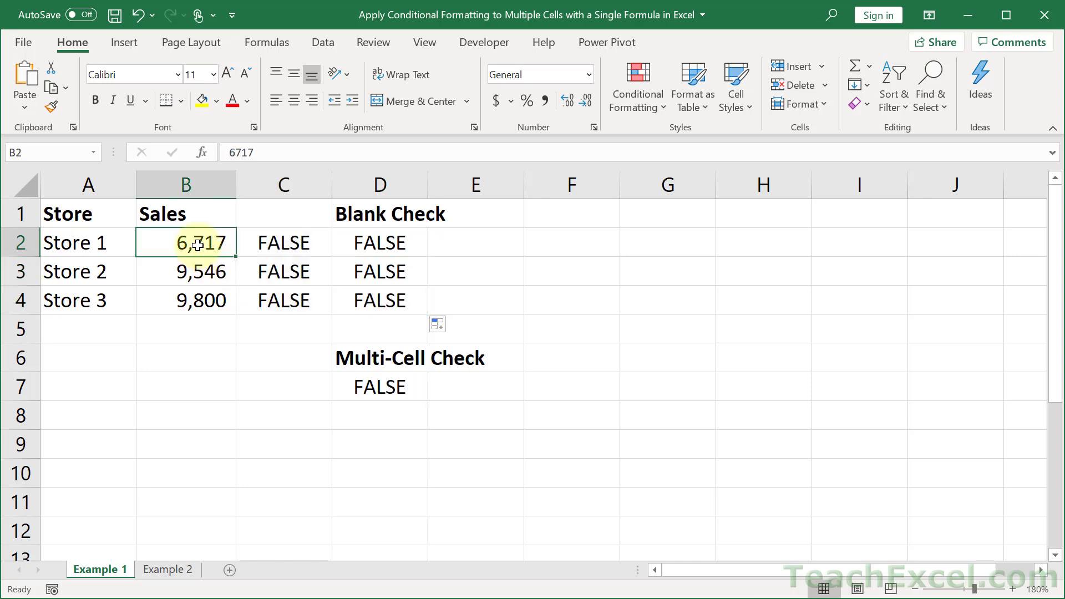
{"action": "key", "text": "Delete"}
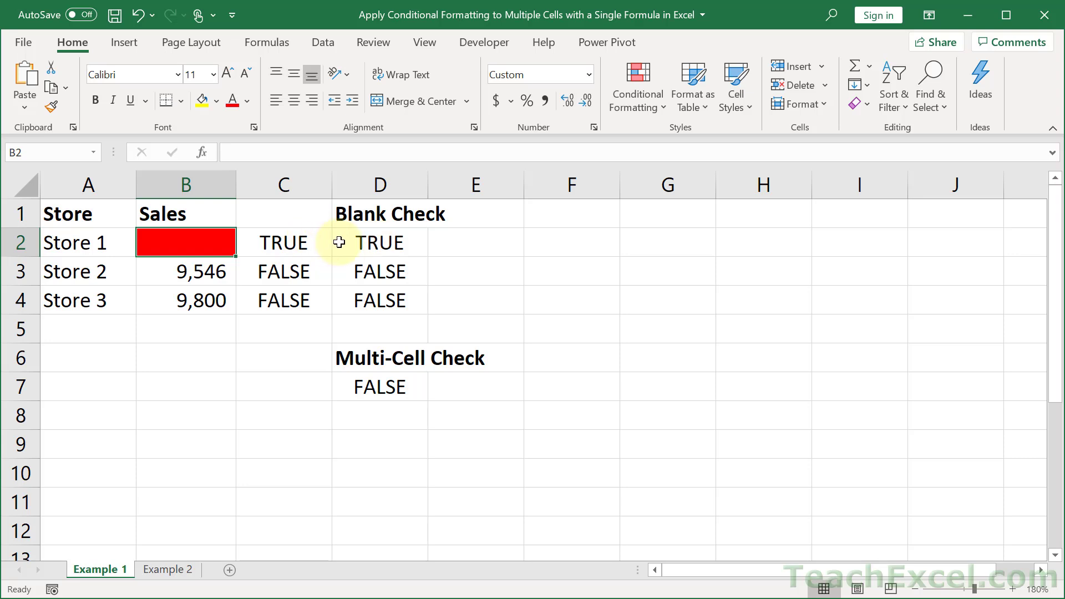
{"action": "double_click", "coordinate": [367, 242]}
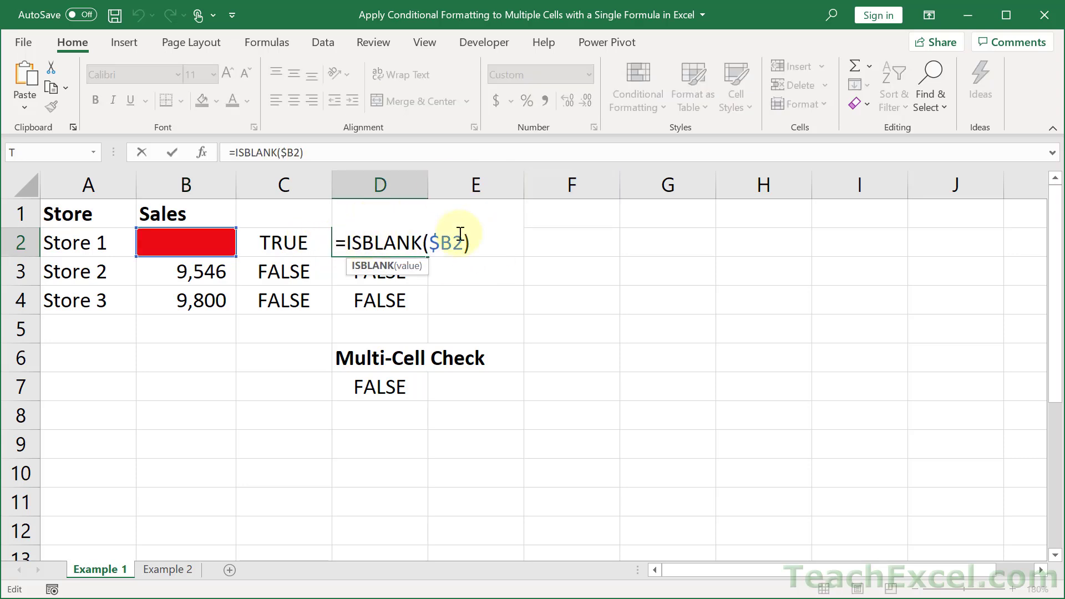
{"action": "key", "text": "Escape"}
{"action": "double_click", "coordinate": [283, 242]}
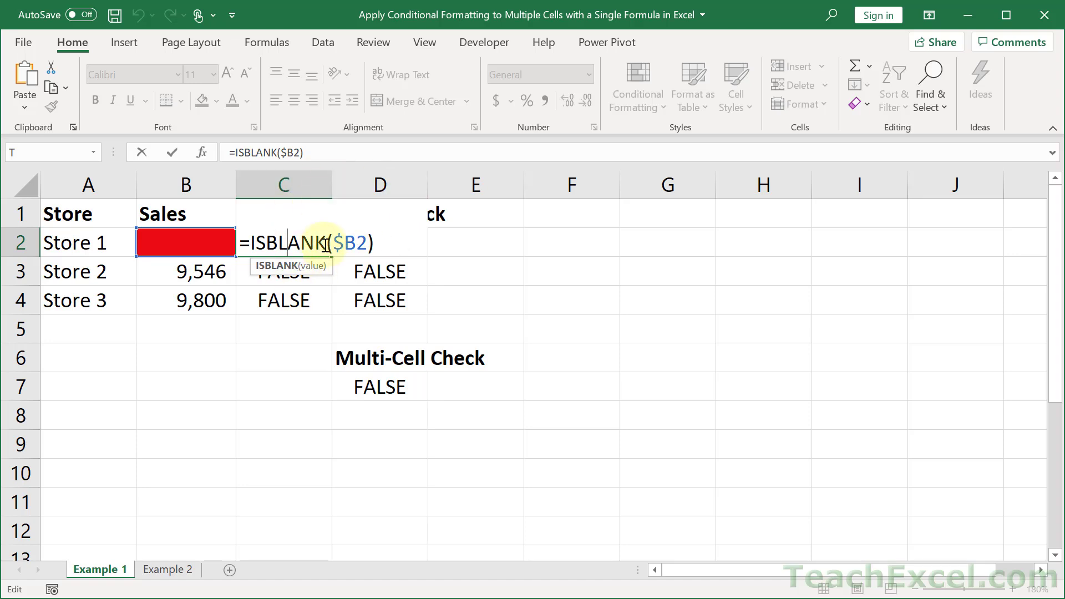
{"action": "key", "text": "ctrl+Return"}
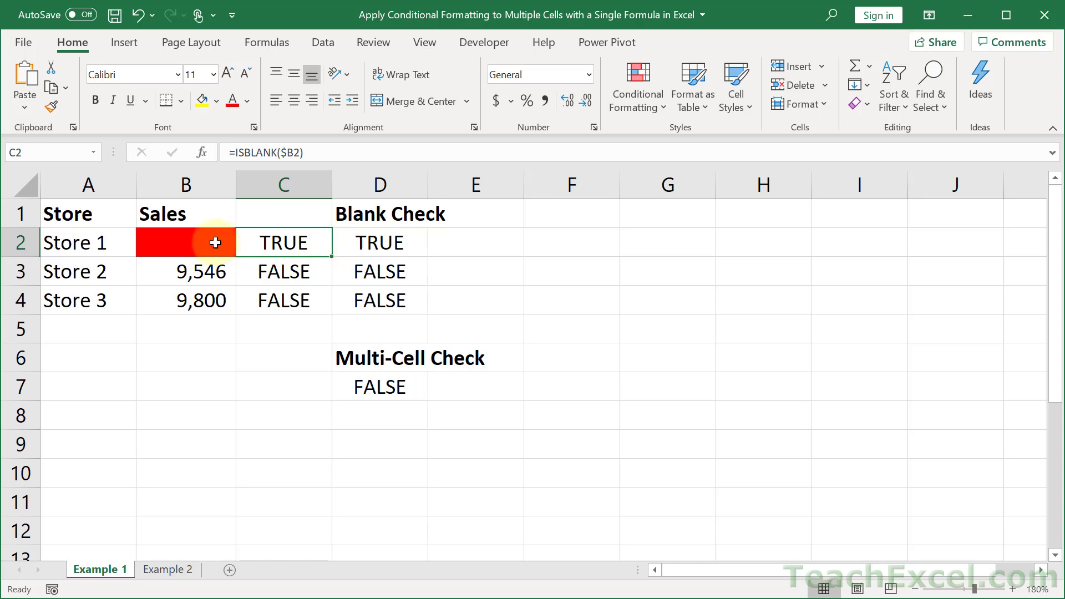
Clear the conditional formatting rules from the sales cells B2:B4
{"action": "left_click_drag", "start_coordinate": [209, 243], "coordinate": [196, 312]}
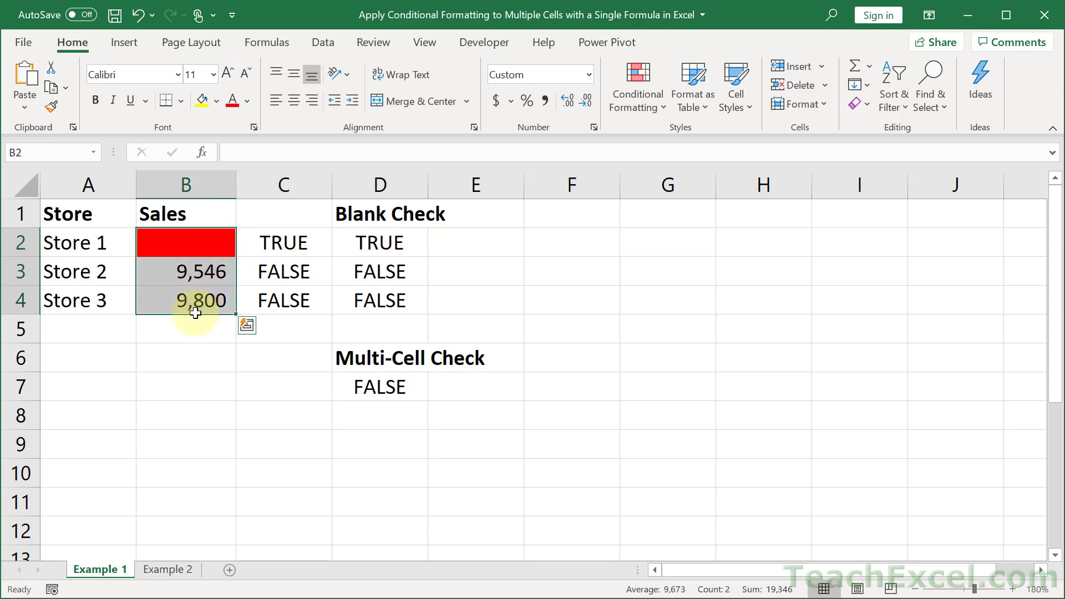
{"action": "left_click", "coordinate": [658, 88]}
{"action": "mouse_move", "coordinate": [704, 369]}
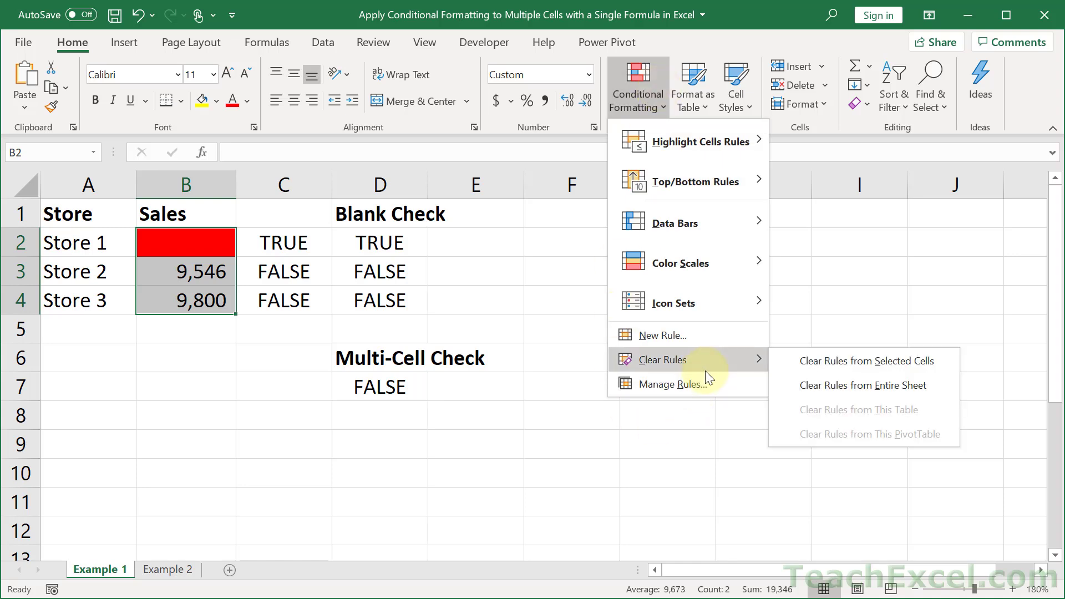
{"action": "left_click", "coordinate": [880, 361]}
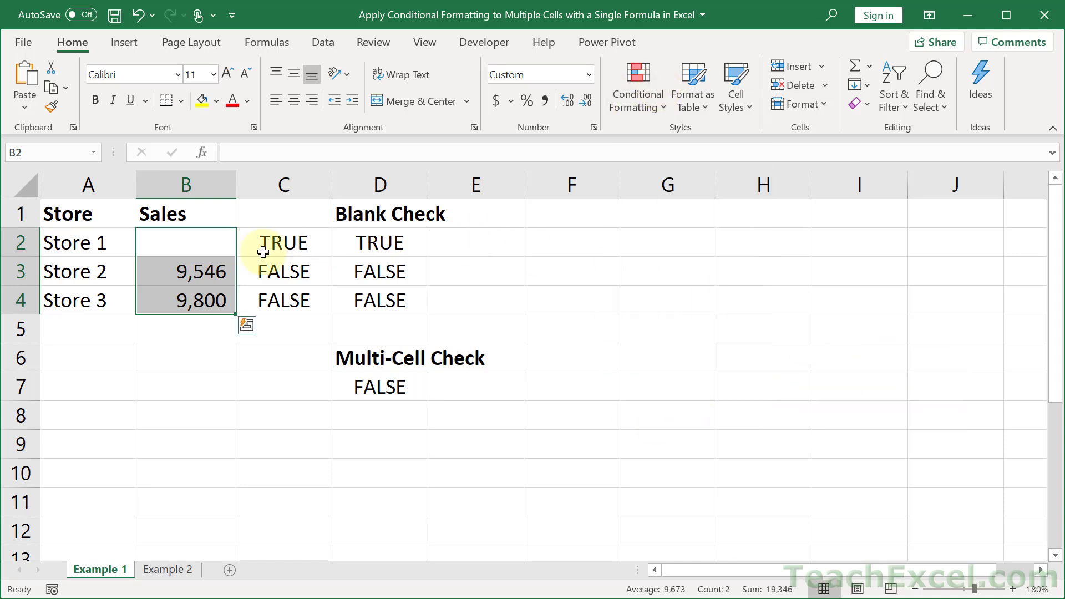
Enter 9834 as Store 1's sales in B2 and select D2's =ISBLANK($B2) formula text
{"action": "left_click", "coordinate": [219, 250]}
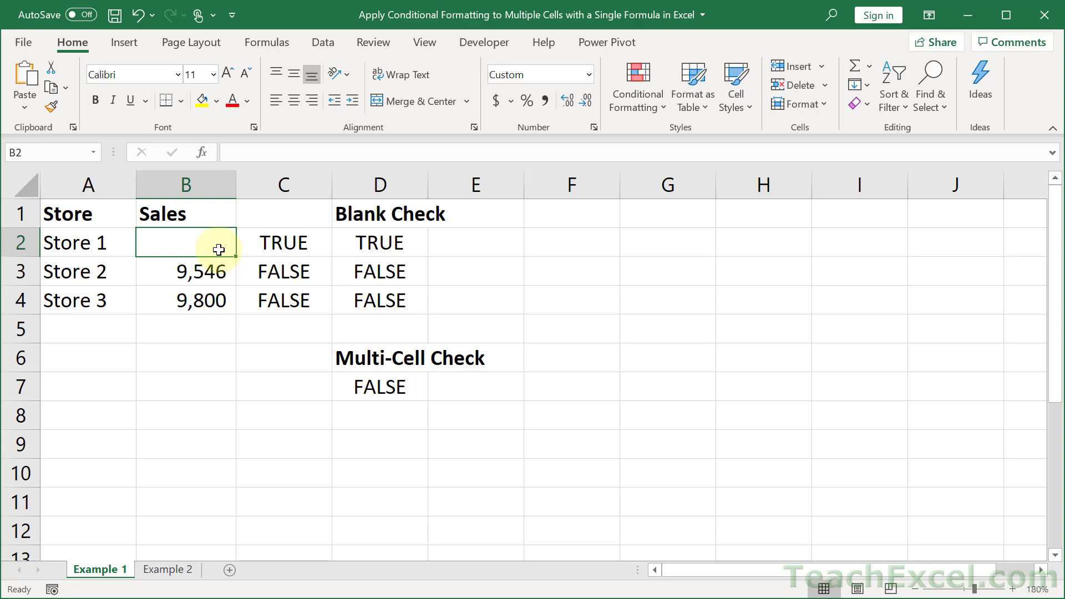
{"action": "type", "text": "9834"}
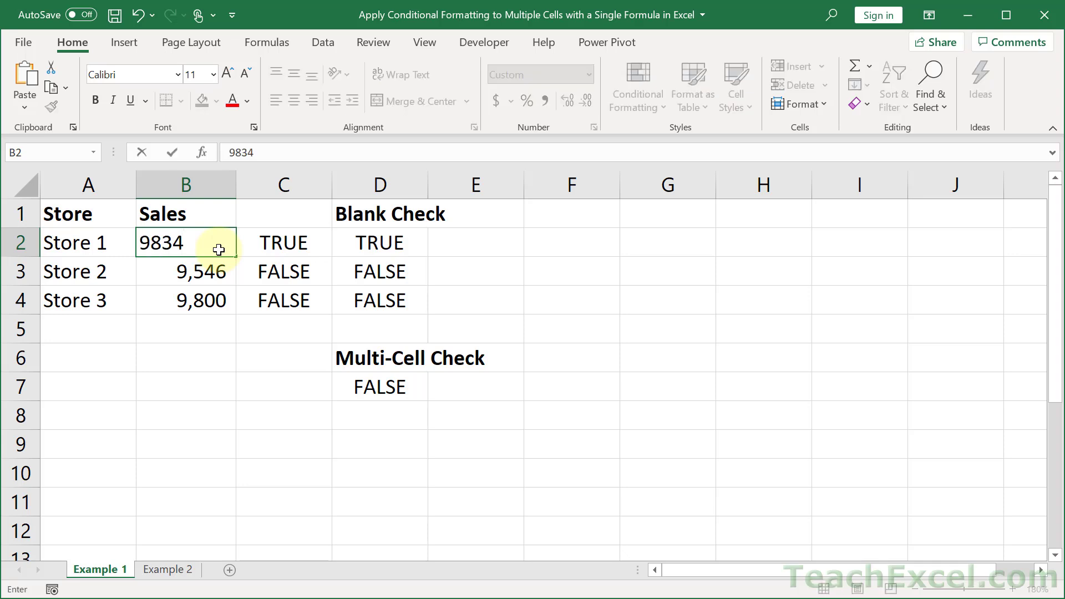
{"action": "key", "text": "Tab"}
{"action": "double_click", "coordinate": [382, 242]}
{"action": "left_click_drag", "start_coordinate": [337, 243], "coordinate": [488, 239]}
{"action": "key", "text": "ctrl+c"}
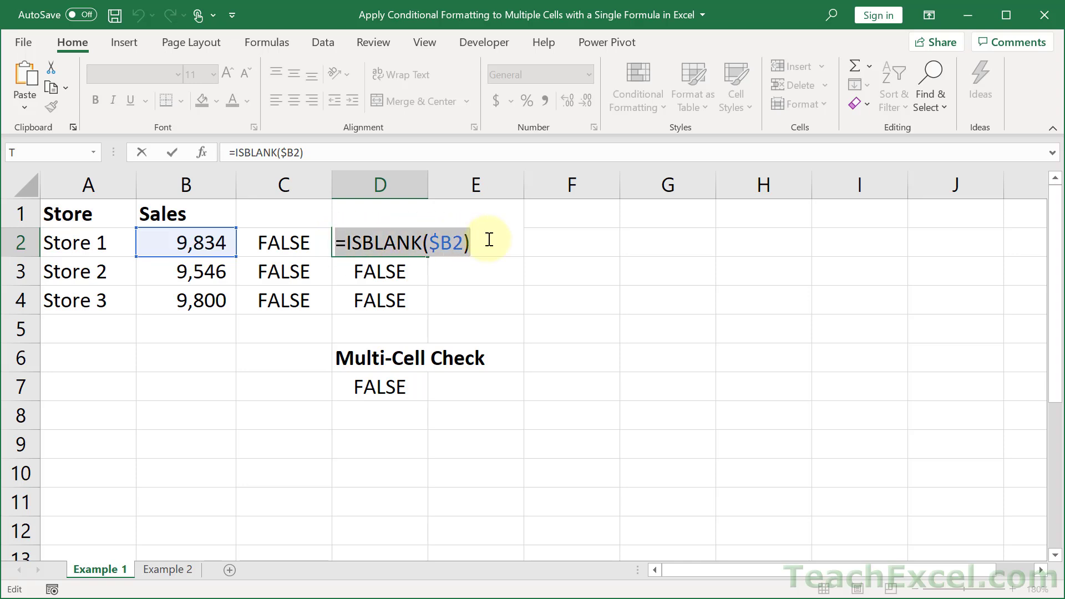
{"action": "key", "text": "Escape"}
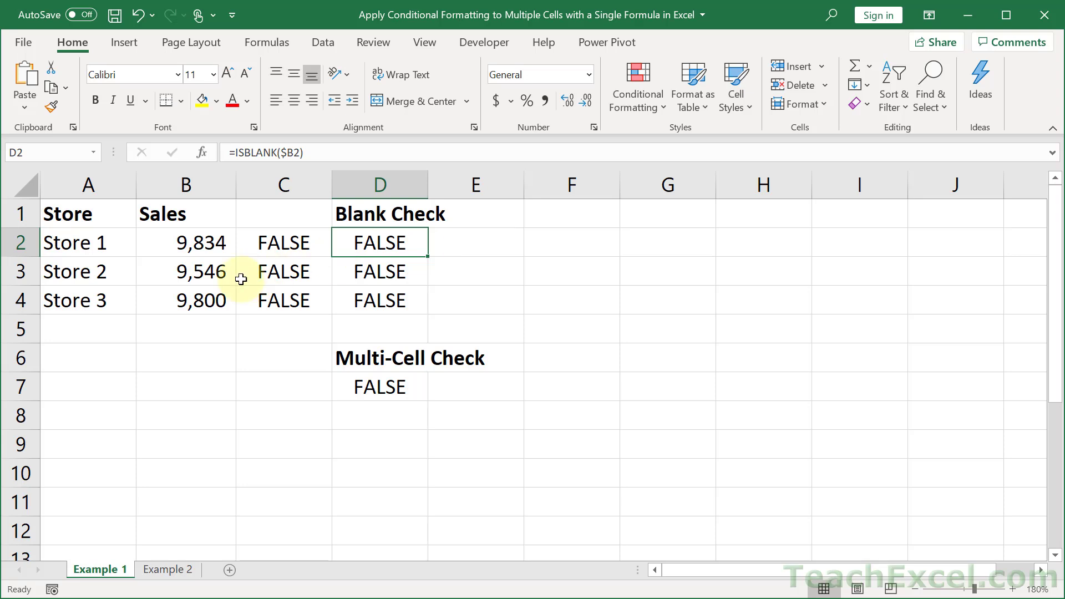
Apply a red-fill formula rule =ISBLANK($B2) to A2:B4, then select B2
{"action": "left_click", "coordinate": [108, 248]}
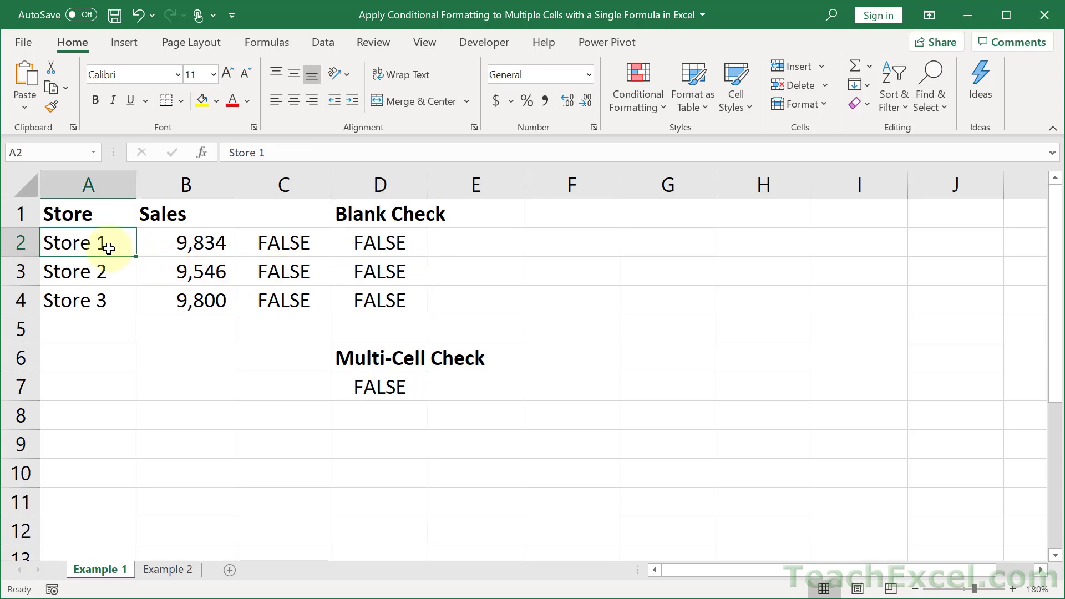
{"action": "left_click_drag", "start_coordinate": [108, 248], "coordinate": [181, 300]}
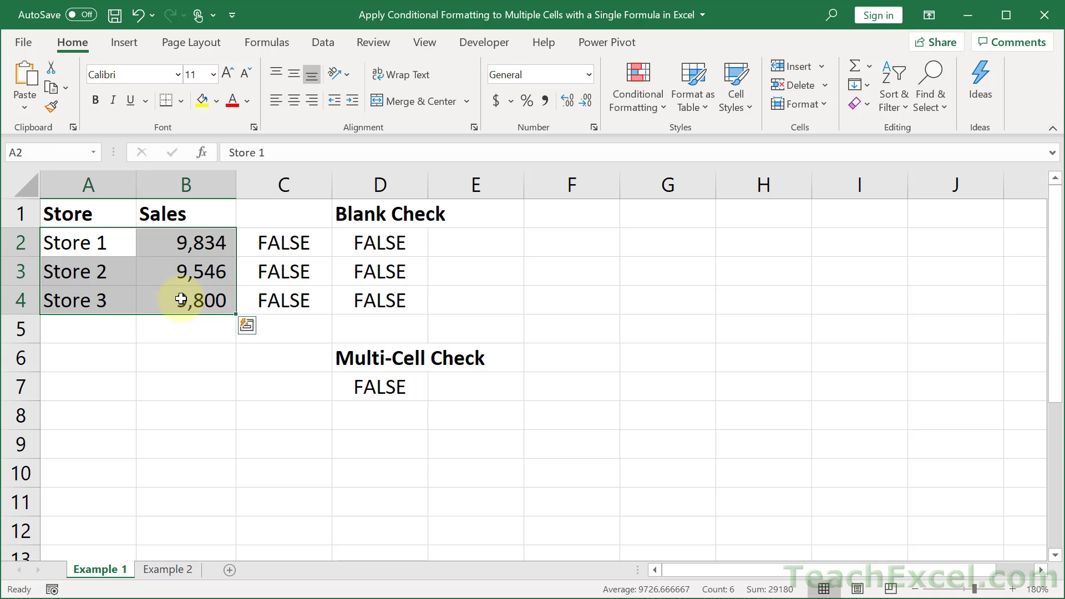
{"action": "left_click", "coordinate": [657, 91]}
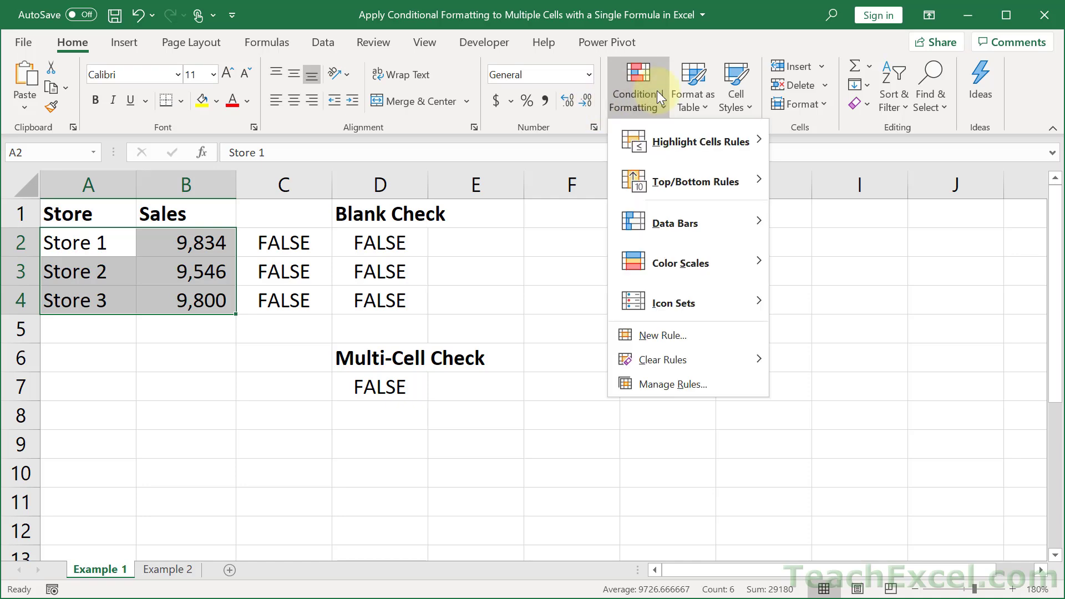
{"action": "left_click", "coordinate": [663, 332]}
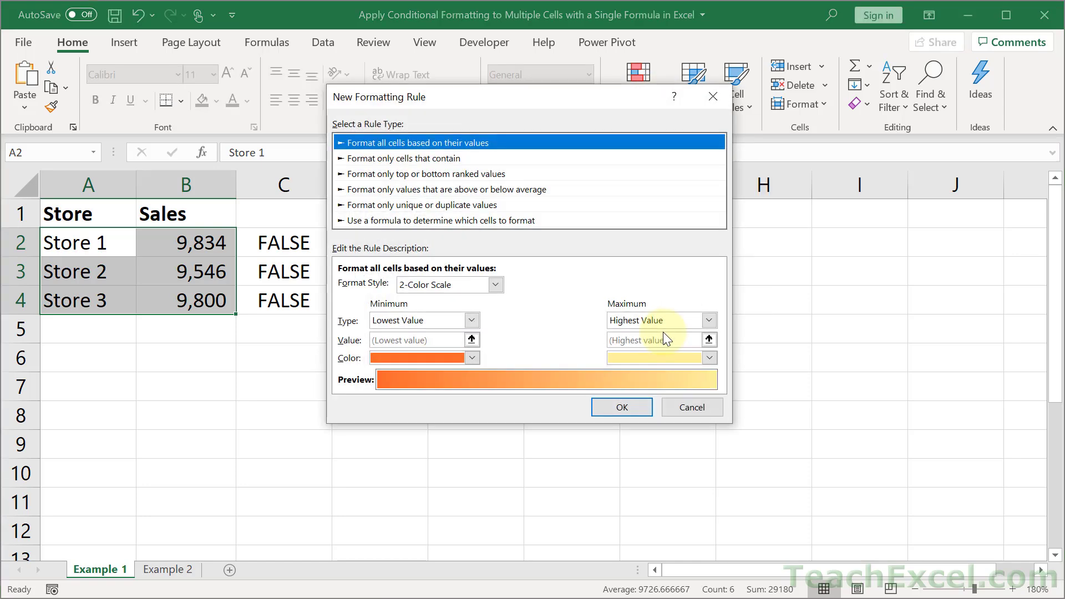
{"action": "left_click", "coordinate": [381, 221]}
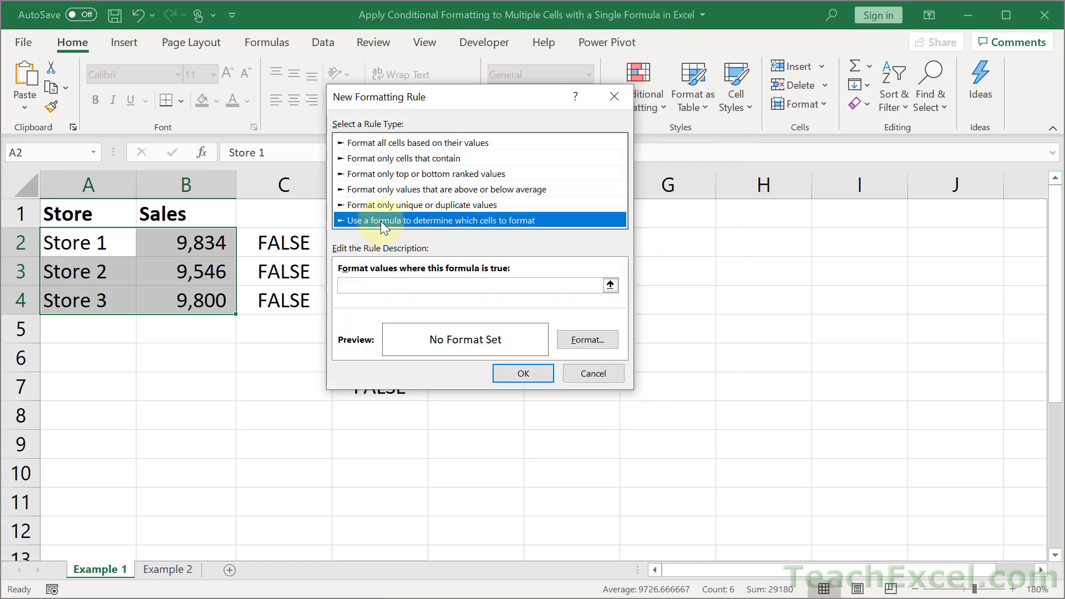
{"action": "left_click", "coordinate": [376, 283]}
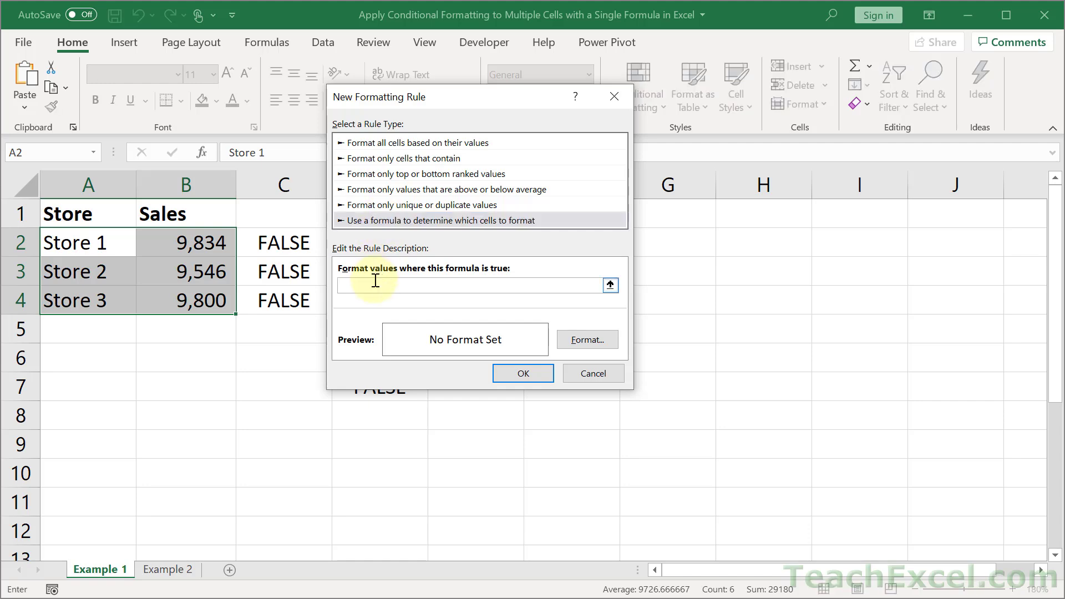
{"action": "key", "text": "ctrl+v"}
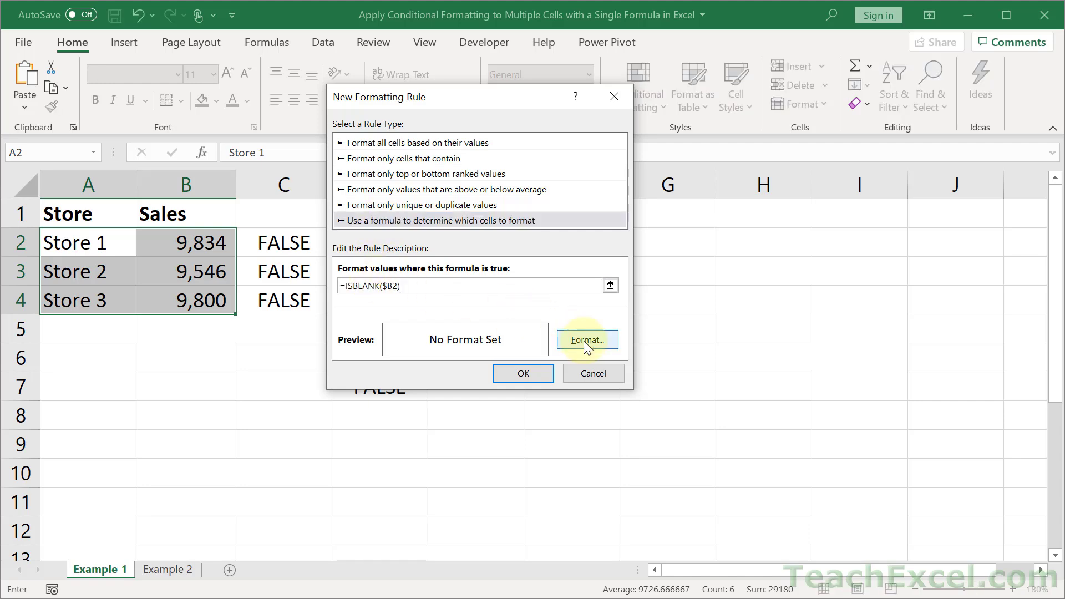
{"action": "left_click", "coordinate": [584, 340]}
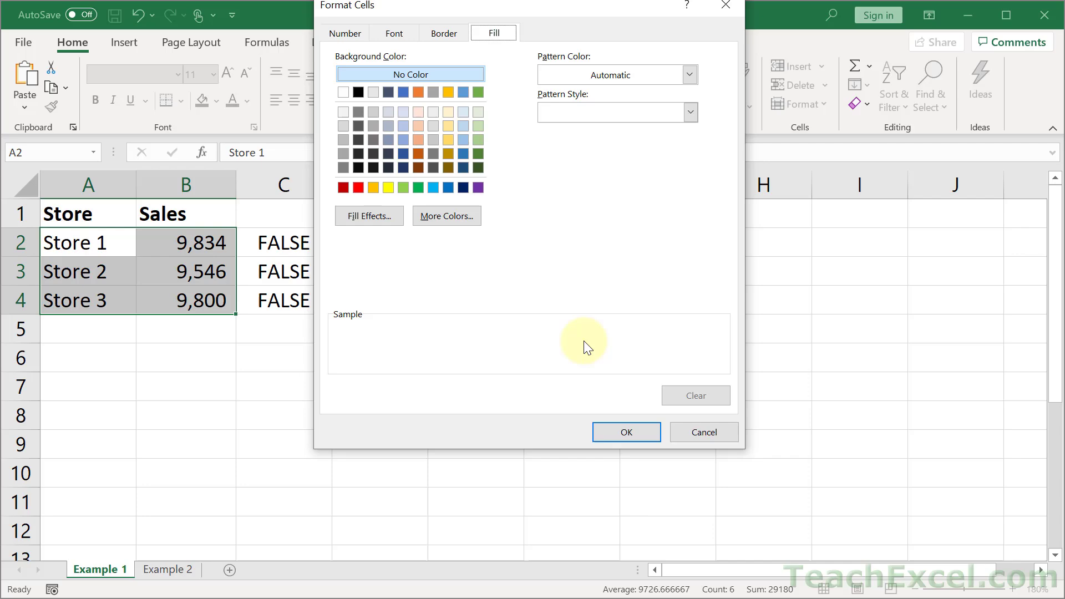
{"action": "left_click", "coordinate": [358, 187]}
{"action": "left_click", "coordinate": [626, 432]}
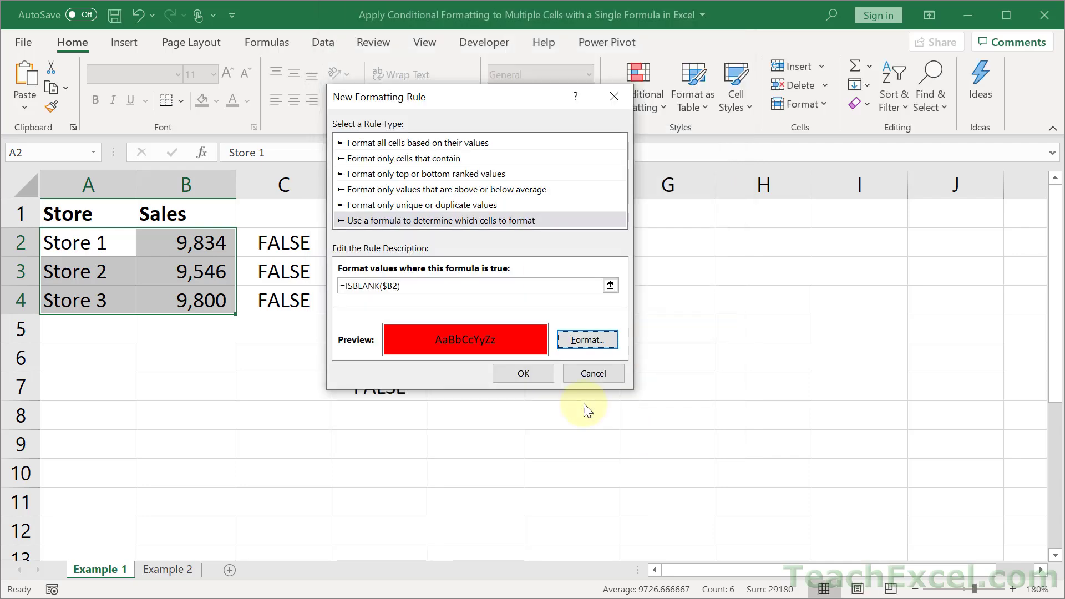
{"action": "left_click", "coordinate": [532, 370]}
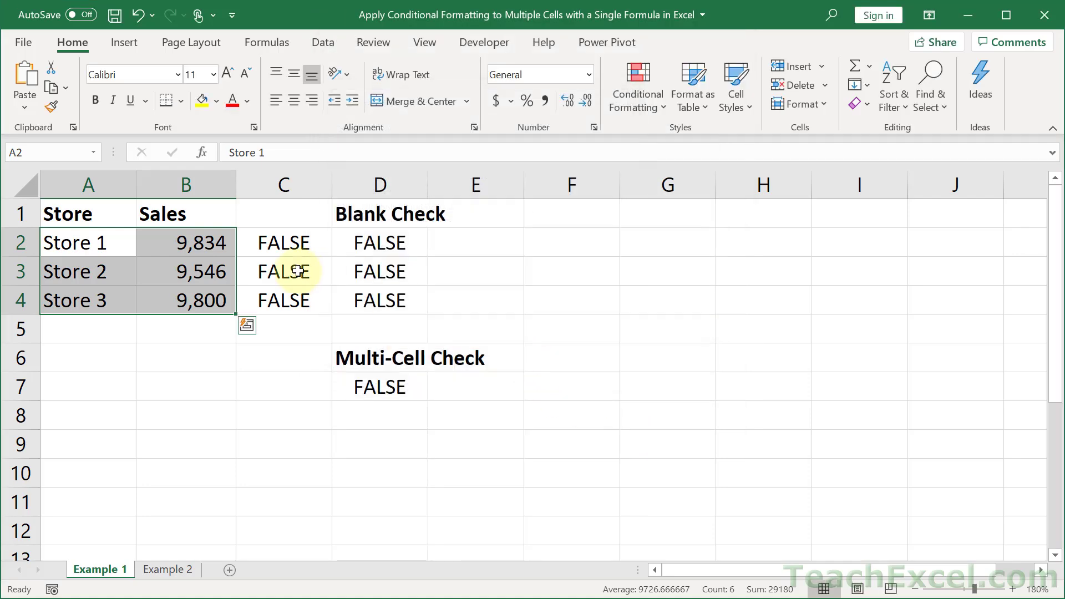
{"action": "left_click", "coordinate": [195, 245]}
Delete the sales in B2 and B4, the Store 2 label in A3, and B3's sales
{"action": "key", "text": "Delete"}
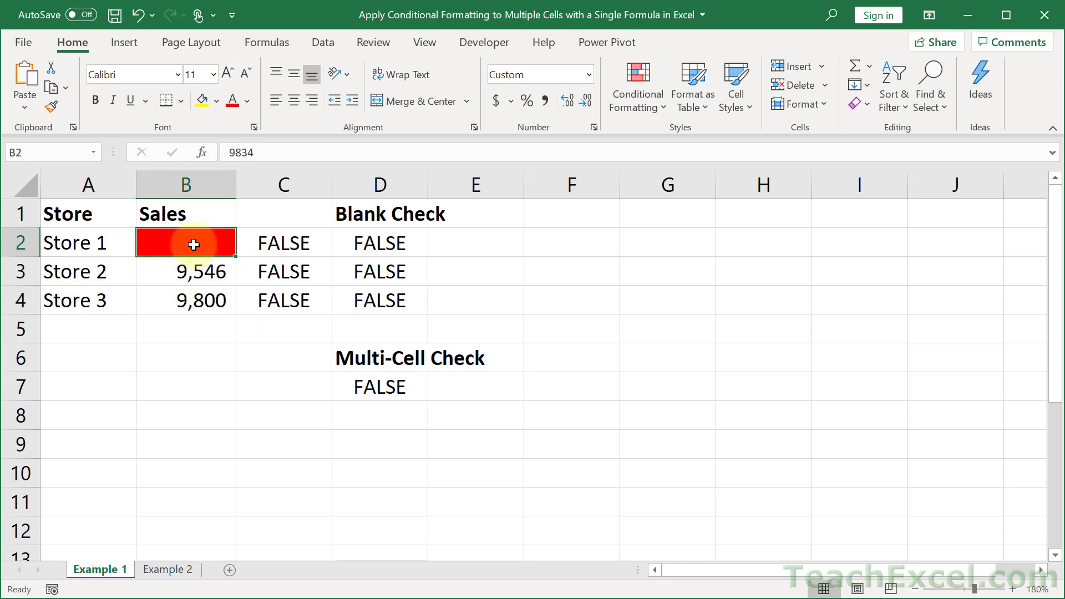
{"action": "left_click", "coordinate": [194, 301]}
{"action": "key", "text": "Delete"}
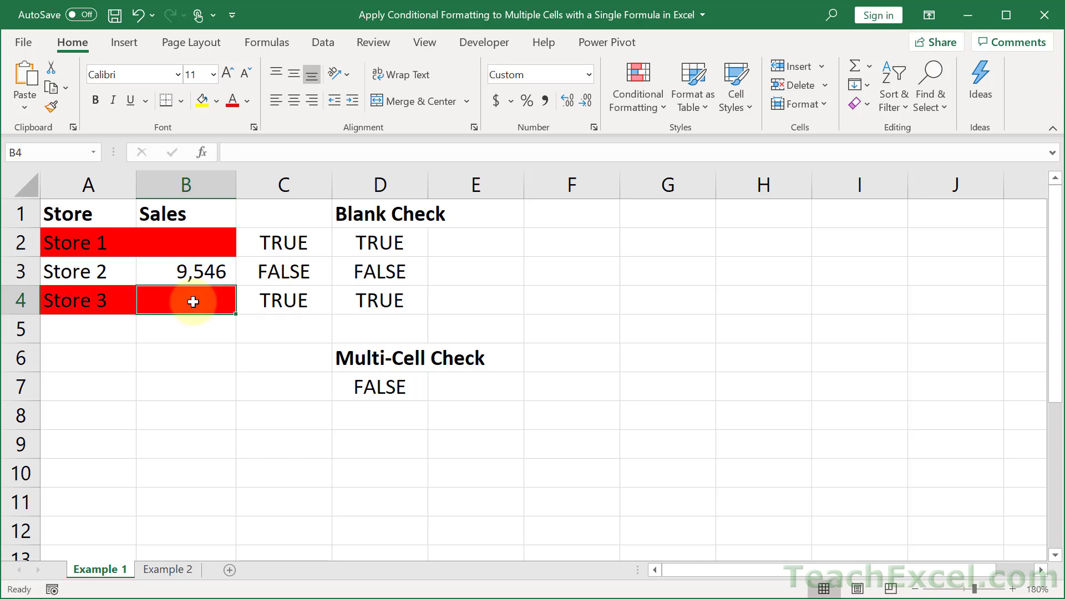
{"action": "left_click", "coordinate": [194, 416]}
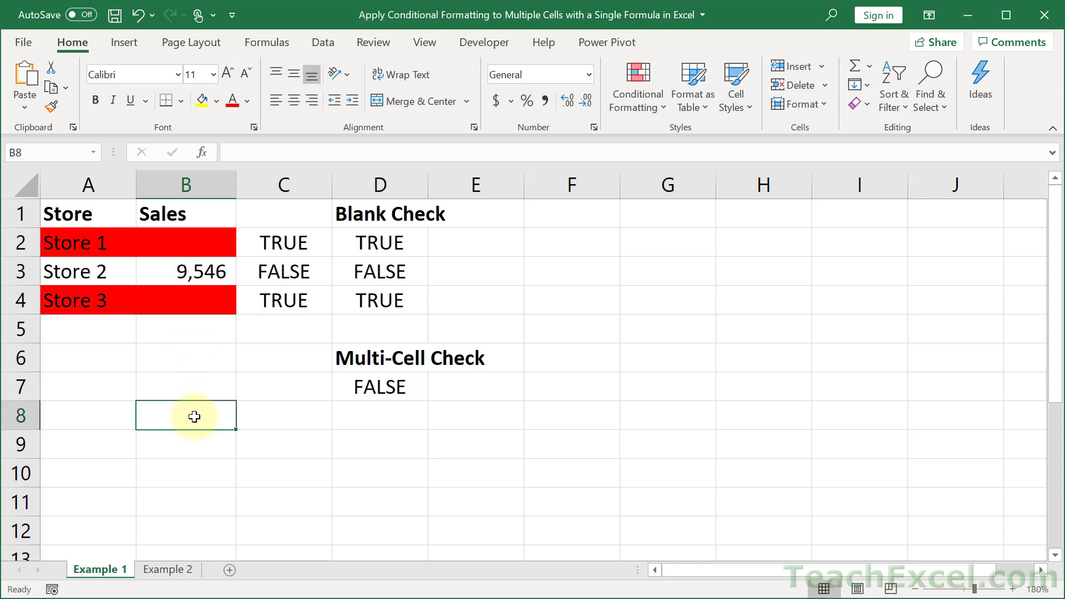
{"action": "left_click", "coordinate": [99, 272]}
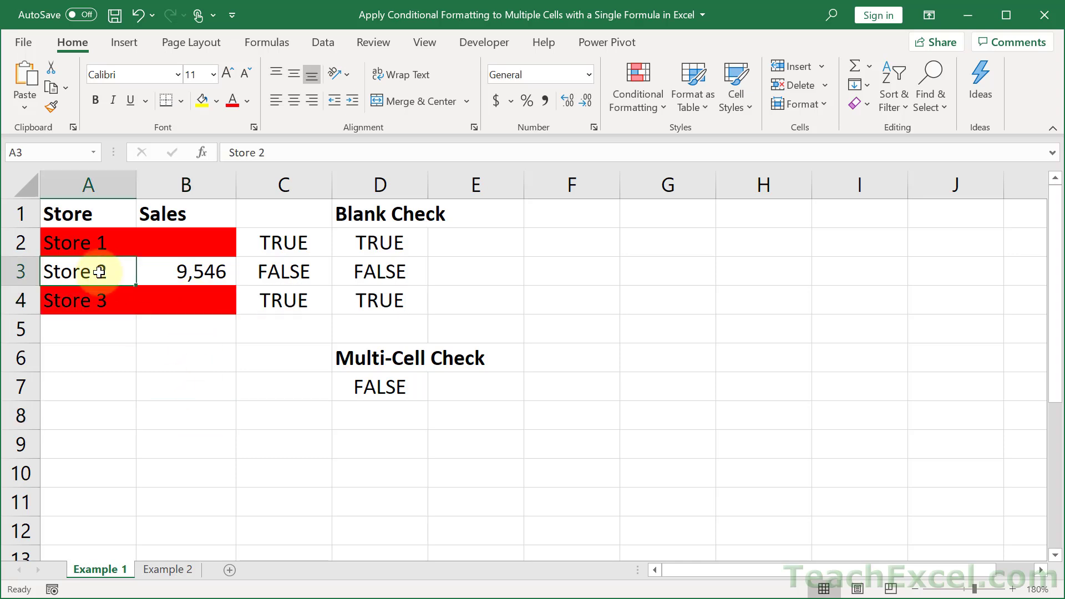
{"action": "key", "text": "Delete"}
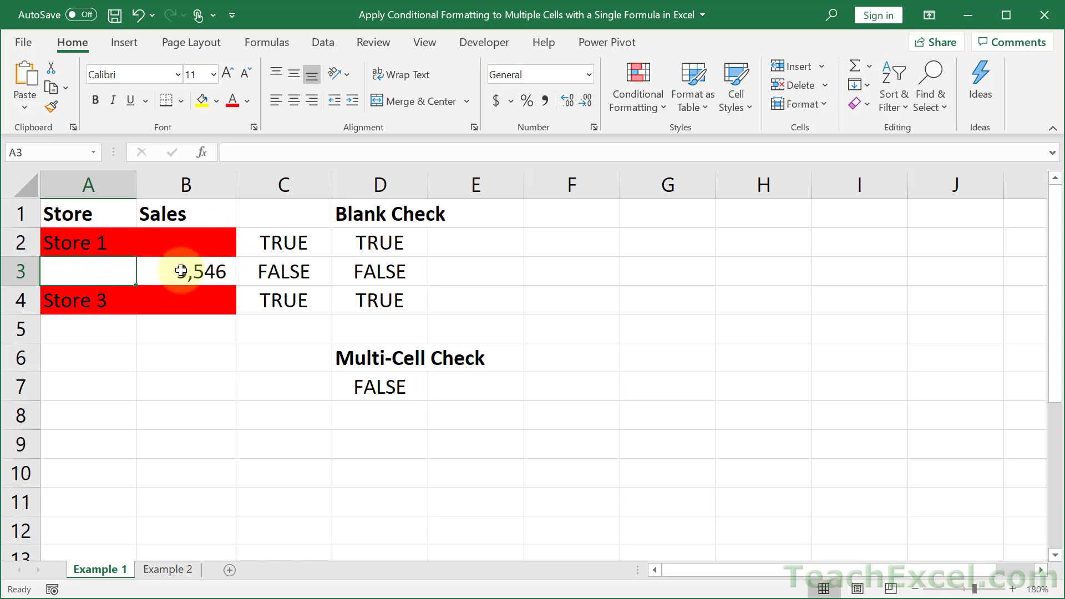
{"action": "left_click", "coordinate": [181, 270]}
{"action": "key", "text": "Delete"}
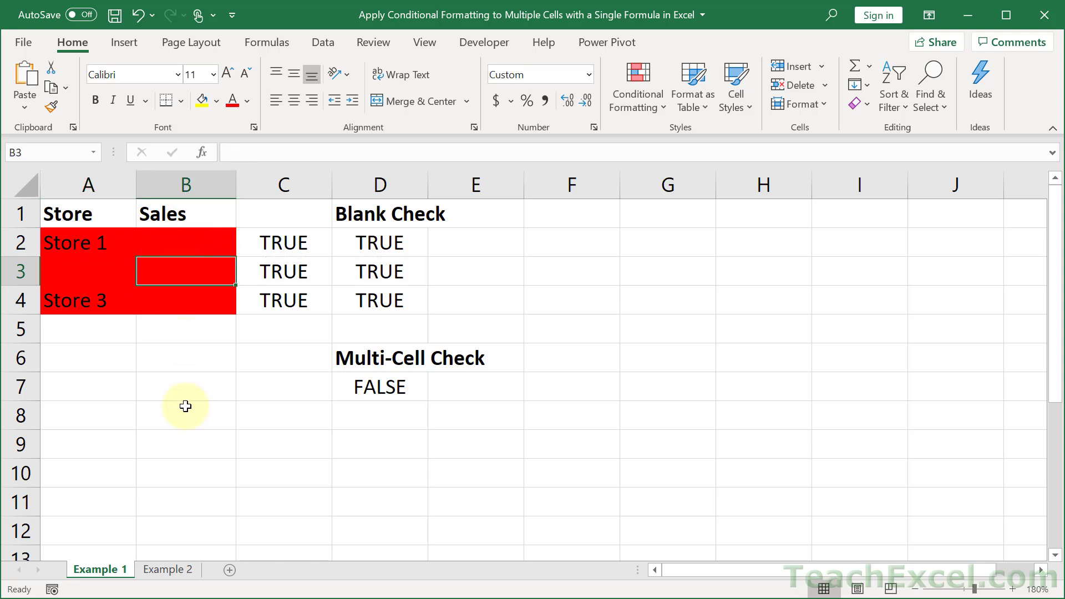
Undo the clearing of Store 2's sales, the Store 2 label and Store 1's sales
{"action": "key", "text": "ctrl+z"}
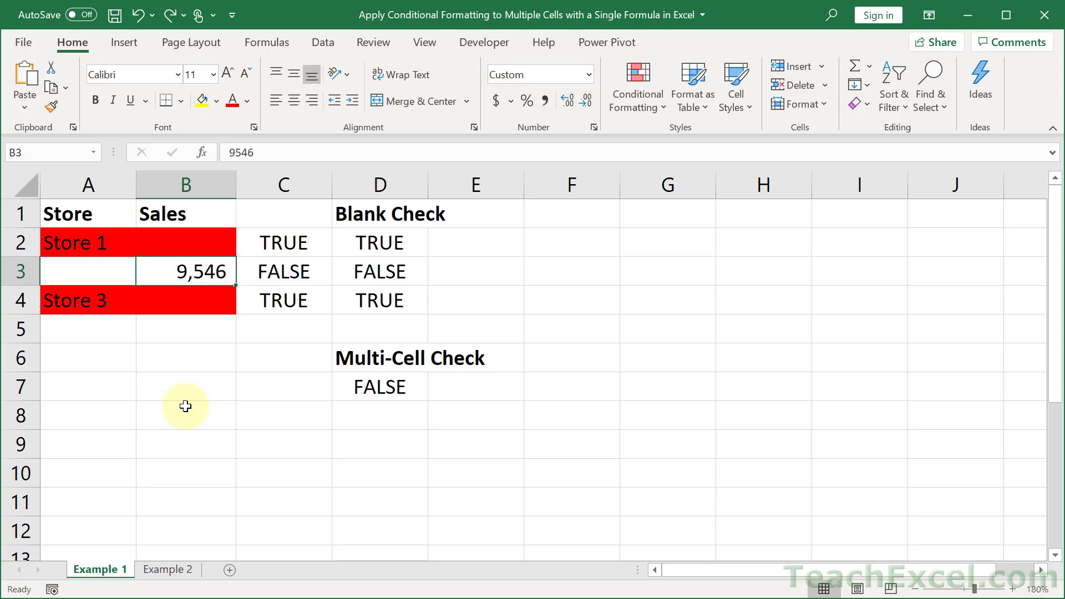
{"action": "key", "text": "ctrl+z"}
{"action": "key", "text": "ctrl+z"}
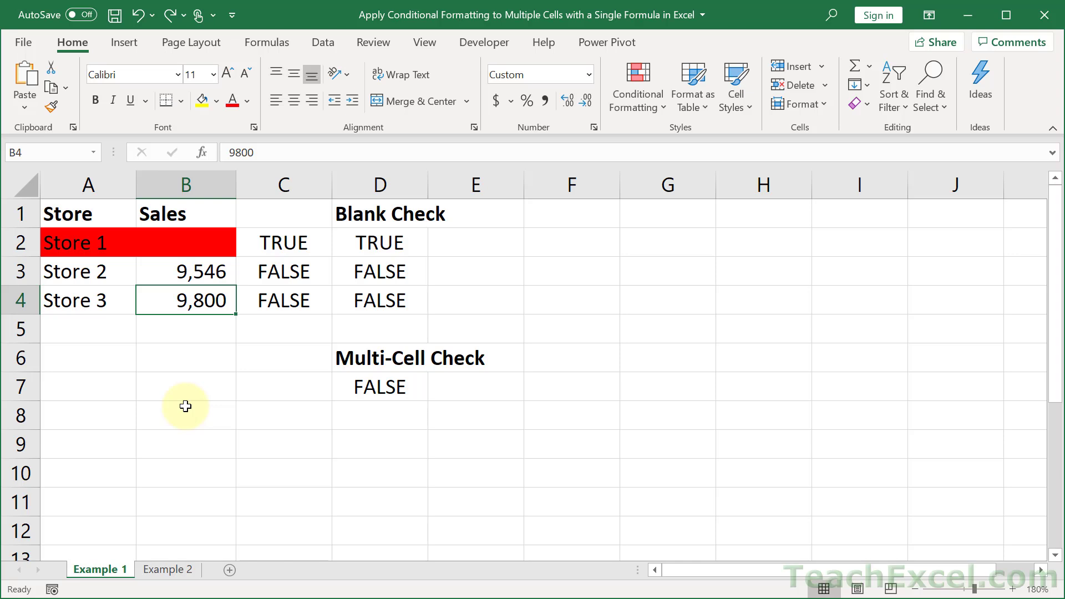
{"action": "key", "text": "ctrl+z"}
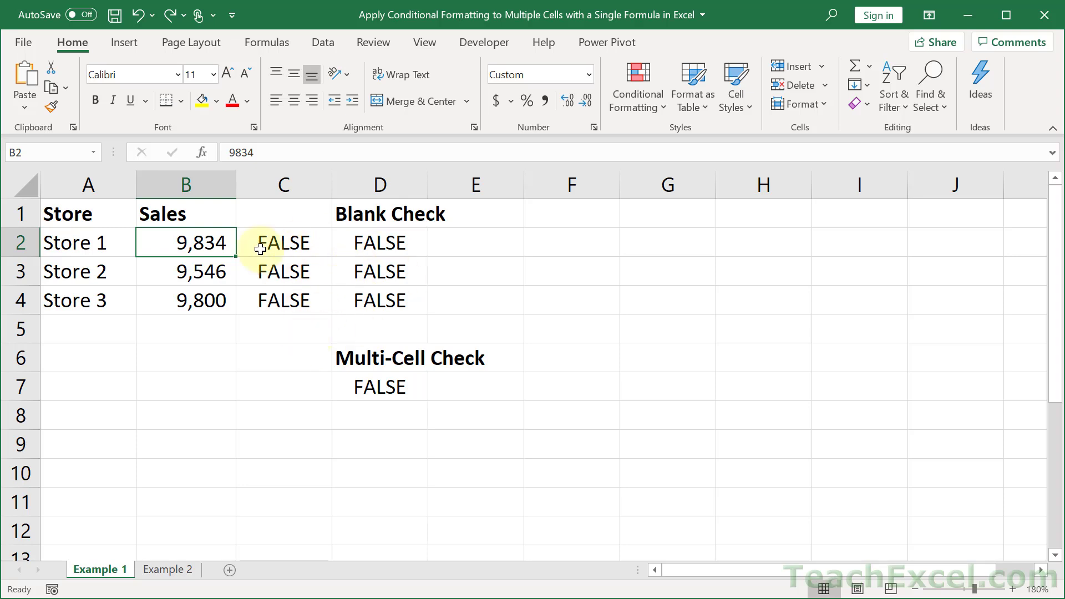
Inspect D2's =ISBLANK($B2) formula and review check results C2:D4 against A2:B4
{"action": "left_click", "coordinate": [383, 240]}
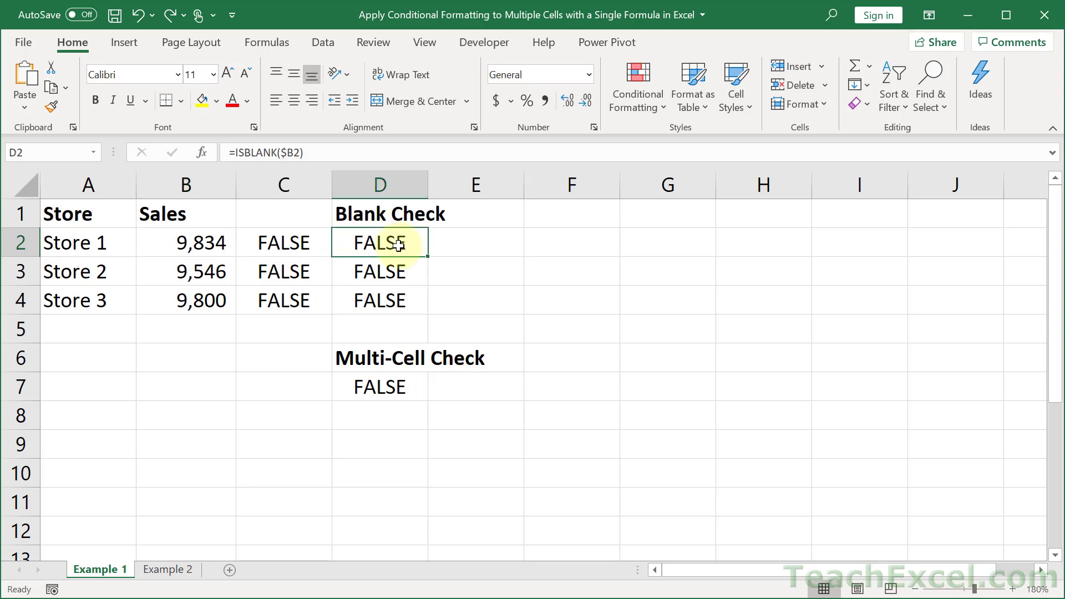
{"action": "left_click", "coordinate": [228, 245]}
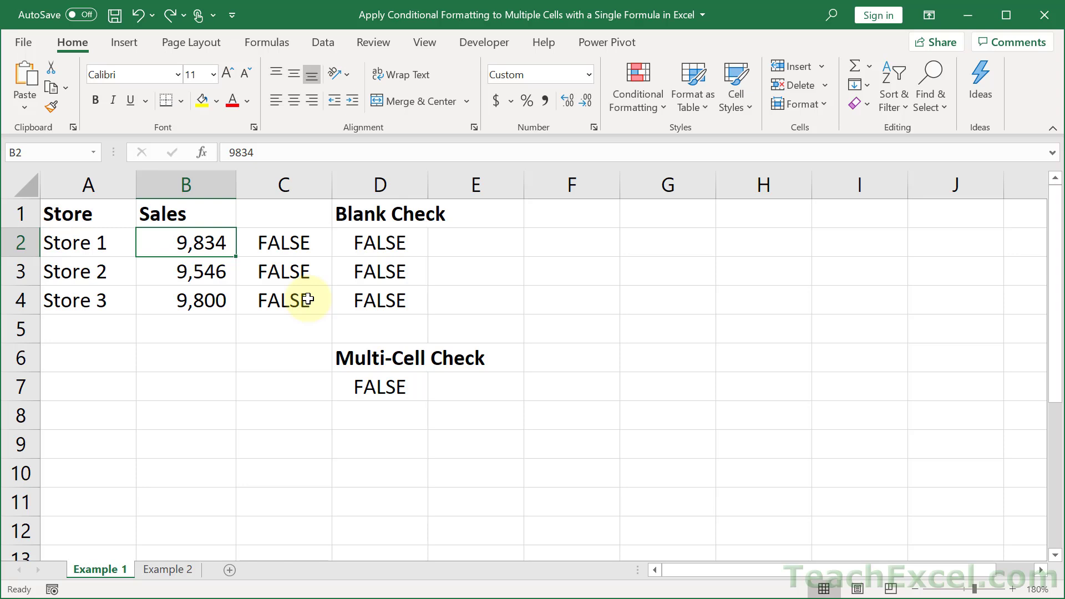
{"action": "left_click", "coordinate": [393, 244]}
{"action": "double_click", "coordinate": [393, 244]}
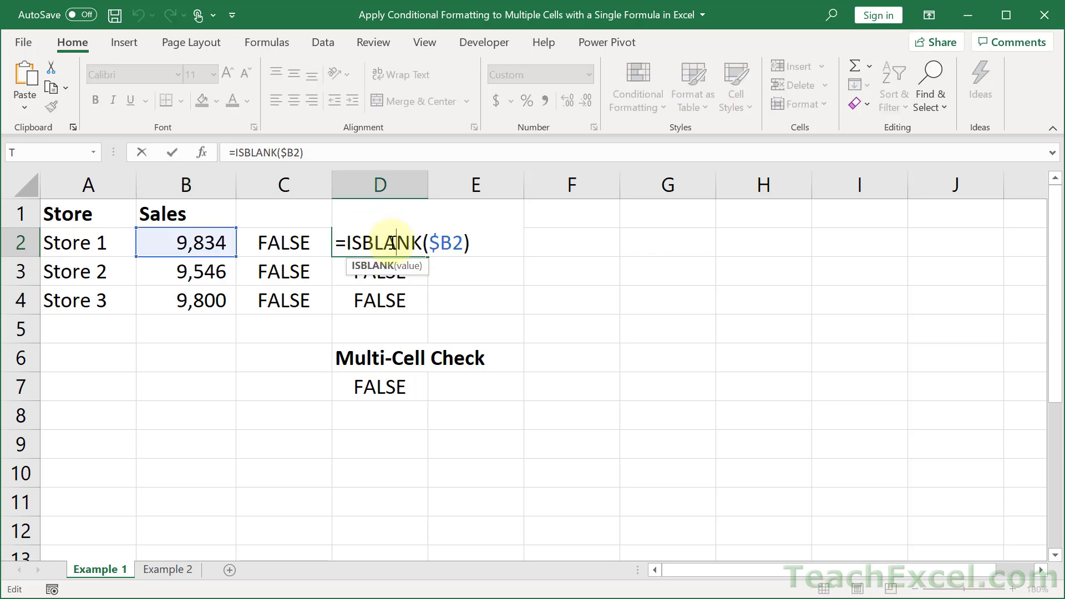
{"action": "key", "text": "Escape"}
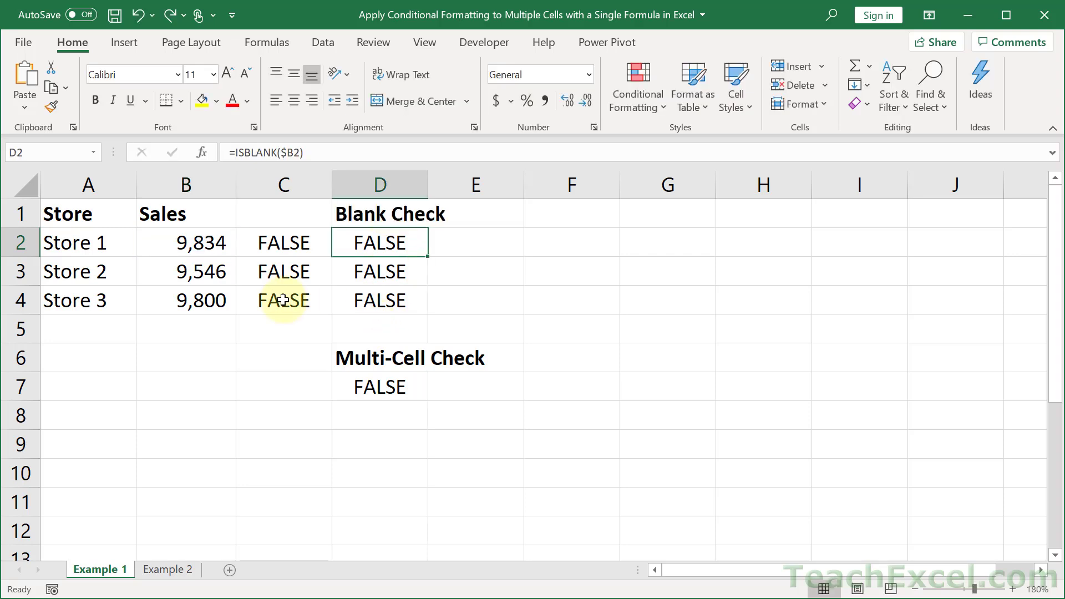
{"action": "left_click_drag", "start_coordinate": [286, 242], "coordinate": [371, 303]}
{"action": "left_click_drag", "start_coordinate": [105, 241], "coordinate": [188, 299]}
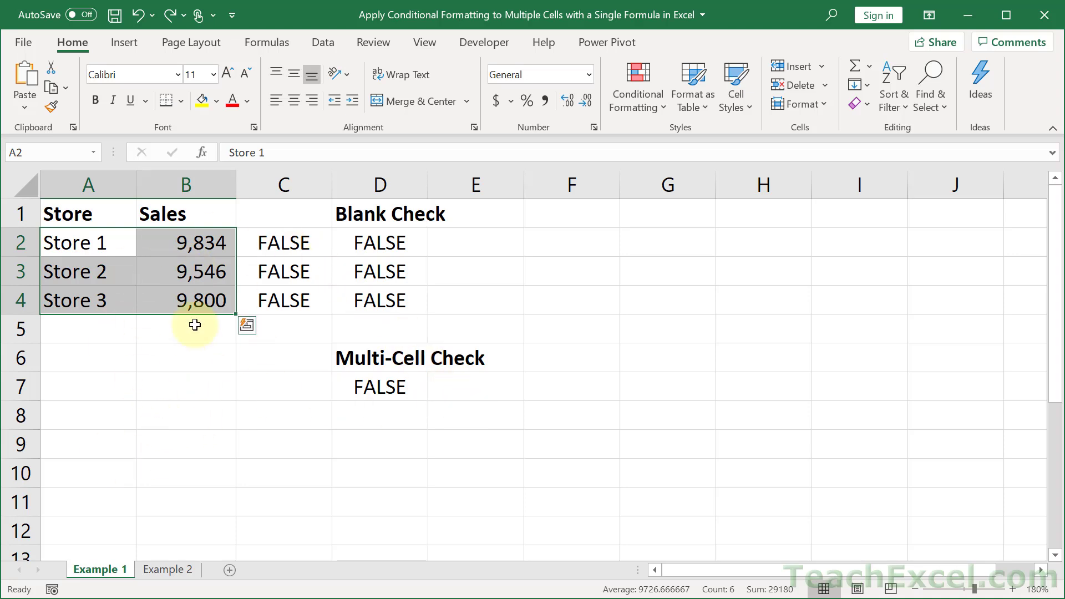
Clear Store 2's 9,546 sales to see row 3 turn TRUE, then undo and recheck D2
{"action": "left_click", "coordinate": [188, 277]}
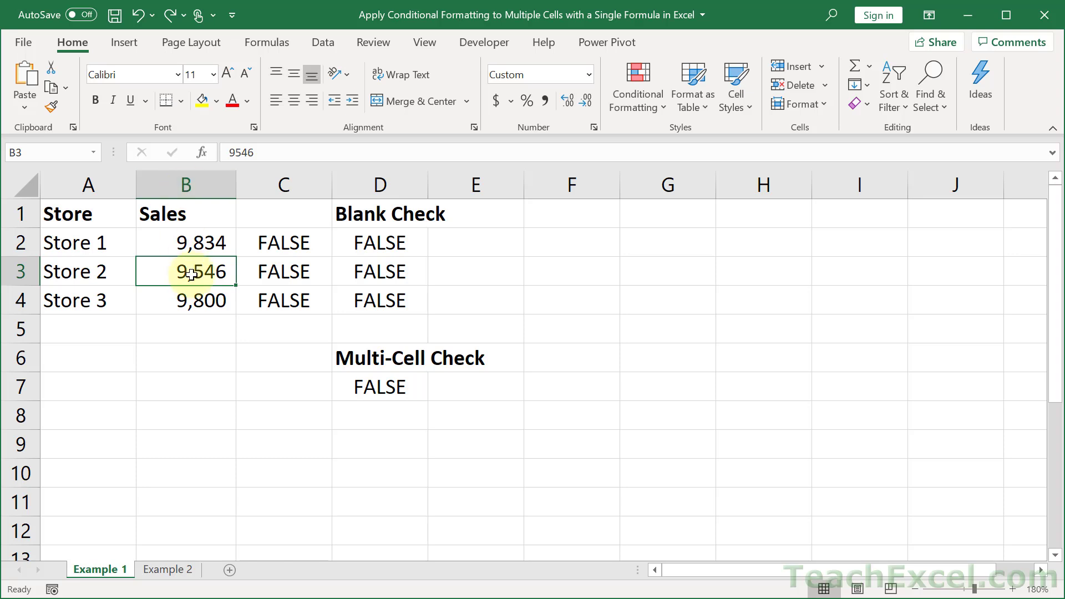
{"action": "key", "text": "Delete"}
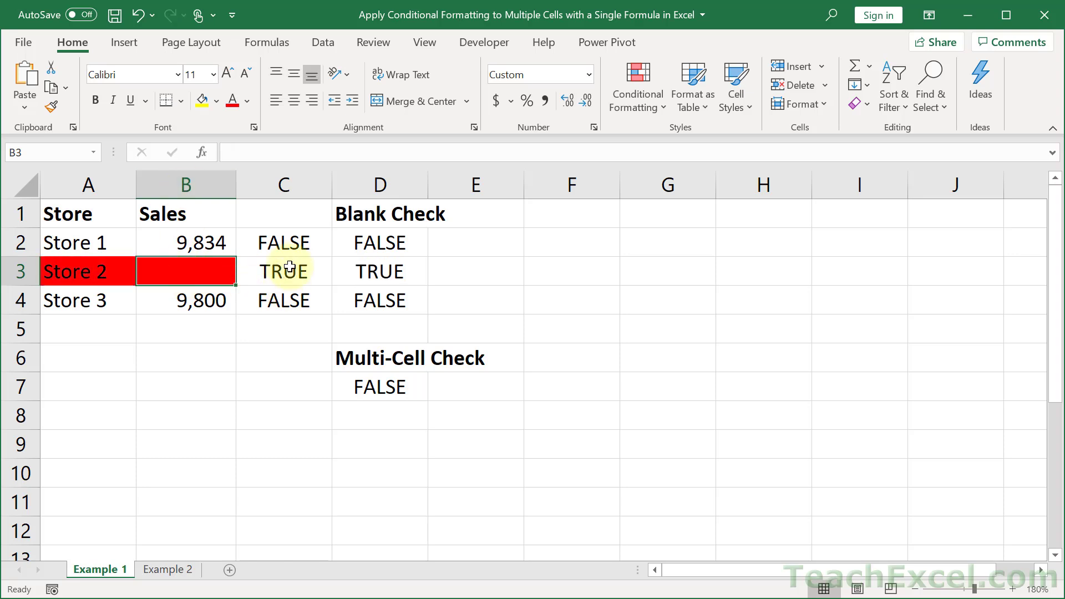
{"action": "left_click_drag", "start_coordinate": [281, 266], "coordinate": [393, 260]}
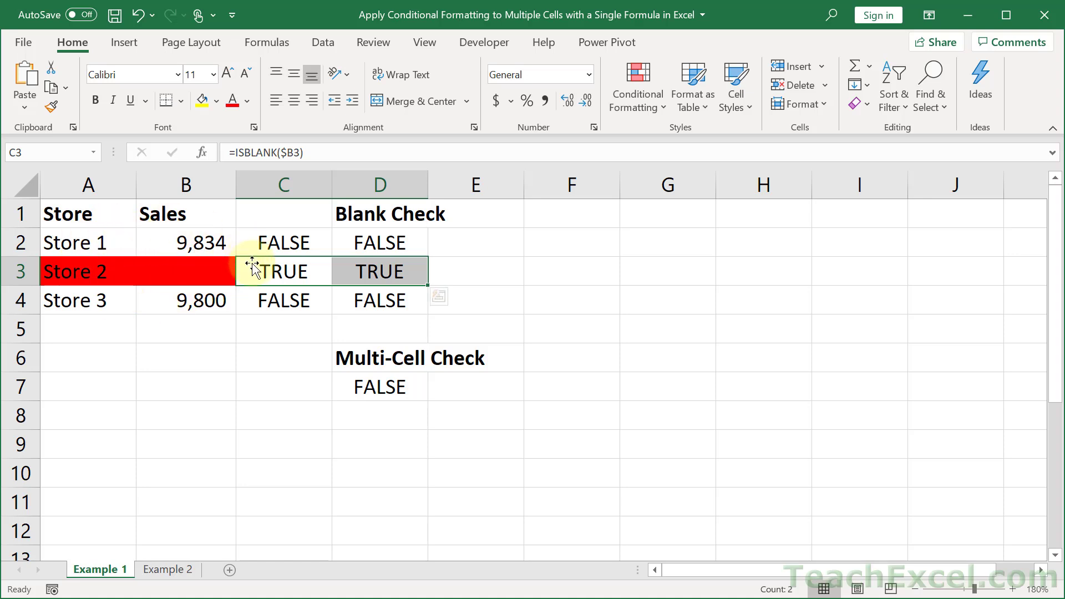
{"action": "key", "text": "ctrl+z"}
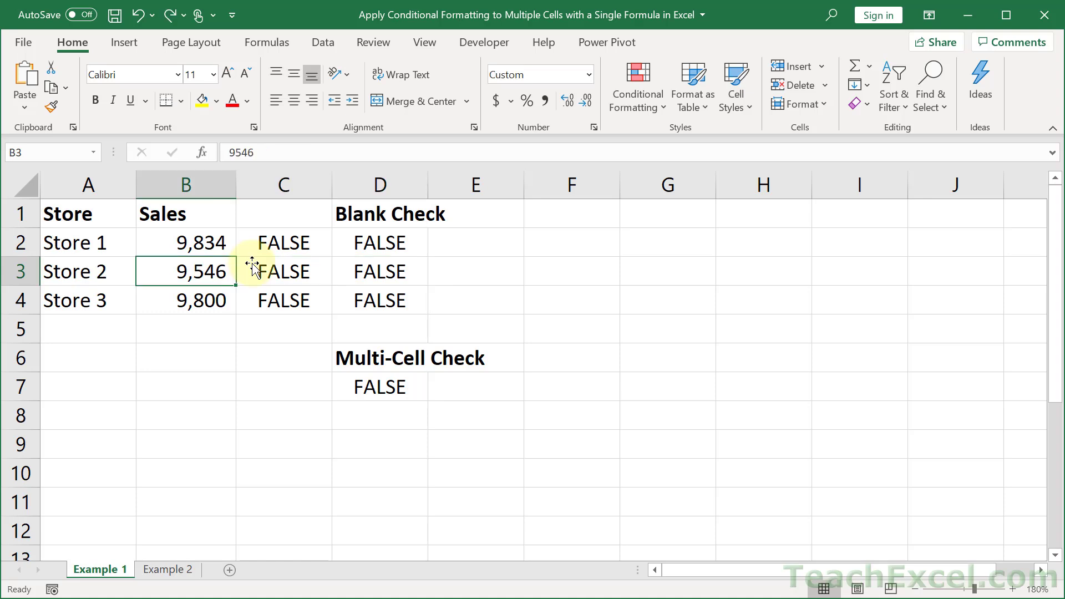
{"action": "double_click", "coordinate": [383, 241]}
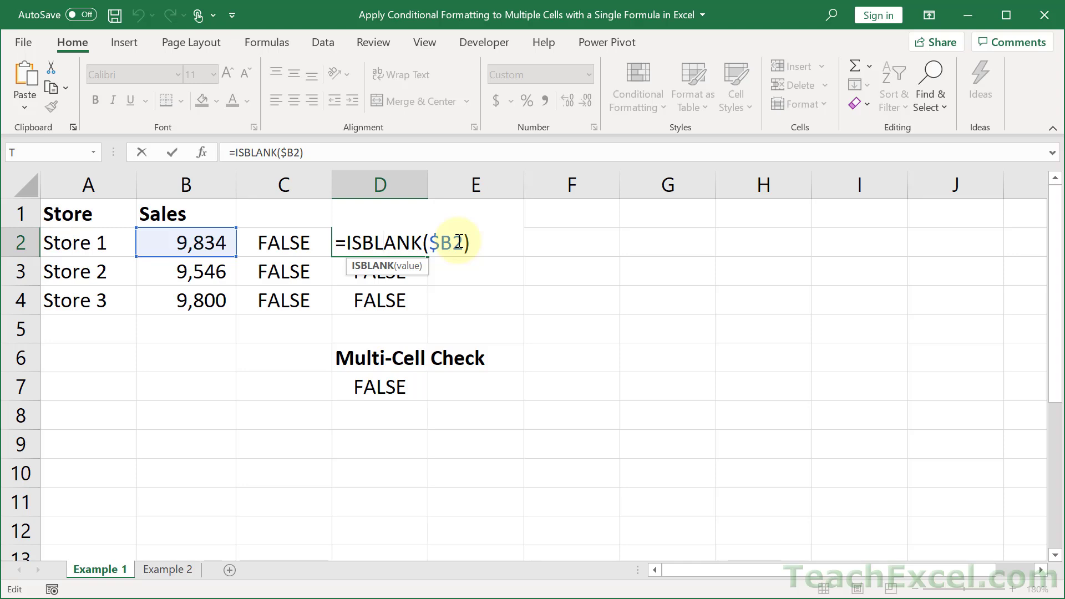
{"action": "key", "text": "ctrl+Return"}
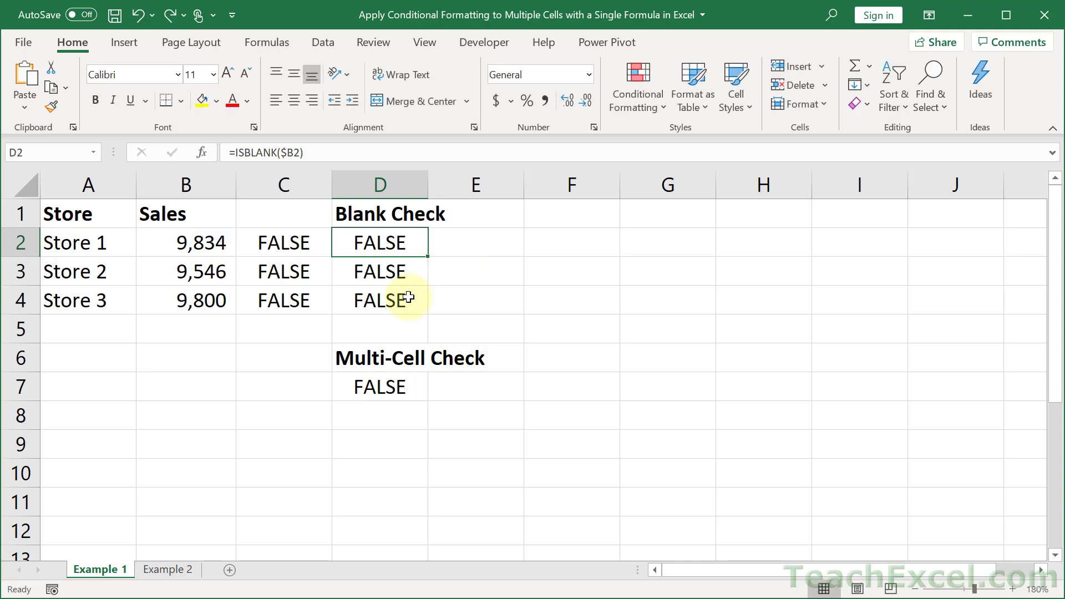
Delete the helper check results in C2:C4 and D3:D4
{"action": "left_click_drag", "start_coordinate": [291, 250], "coordinate": [293, 300]}
{"action": "key", "text": "Delete"}
{"action": "left_click_drag", "start_coordinate": [357, 272], "coordinate": [364, 291]}
{"action": "key", "text": "Delete"}
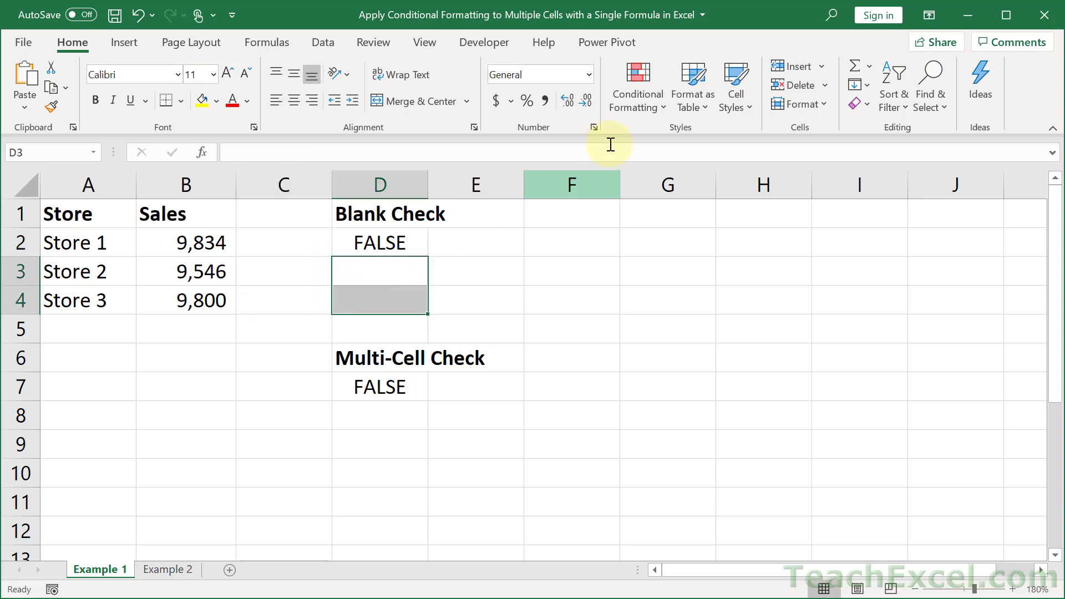
Clear conditional formatting rules from the entire sheet
{"action": "left_click", "coordinate": [642, 104]}
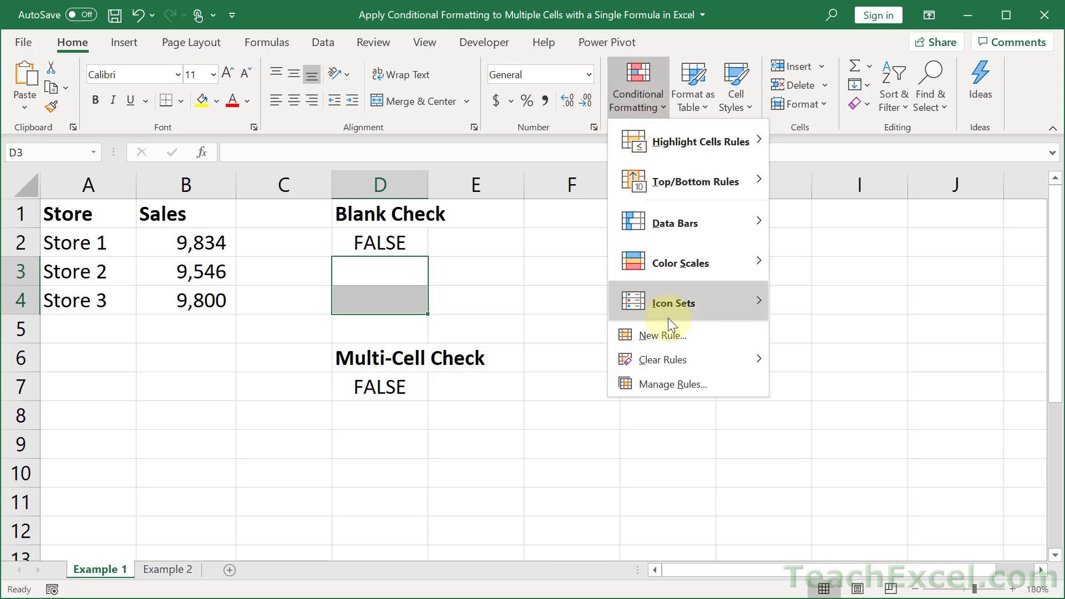
{"action": "mouse_move", "coordinate": [694, 359]}
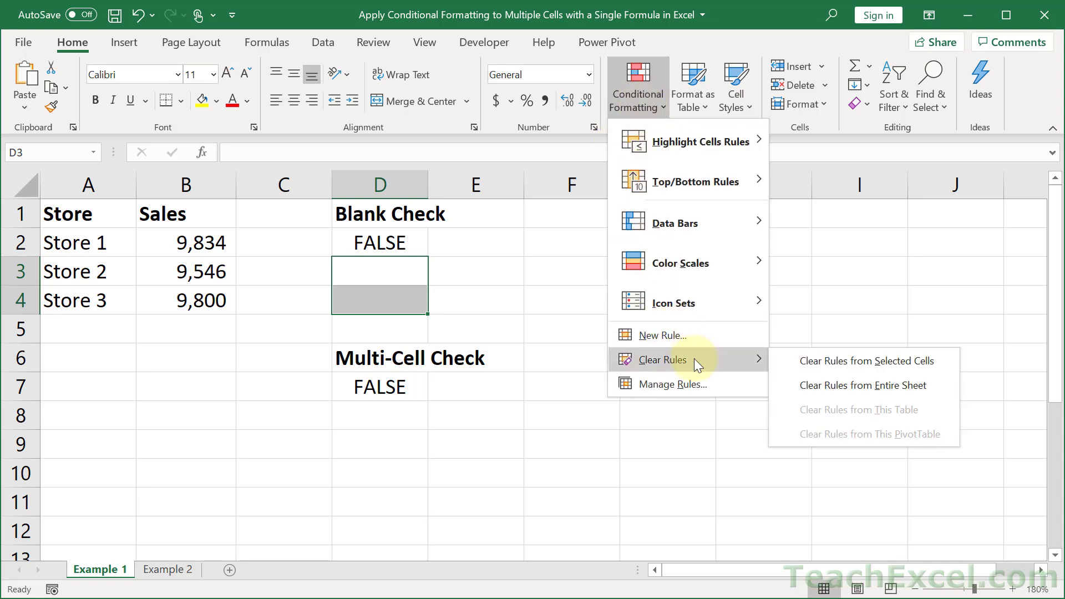
{"action": "left_click", "coordinate": [848, 381]}
{"action": "left_click", "coordinate": [366, 279]}
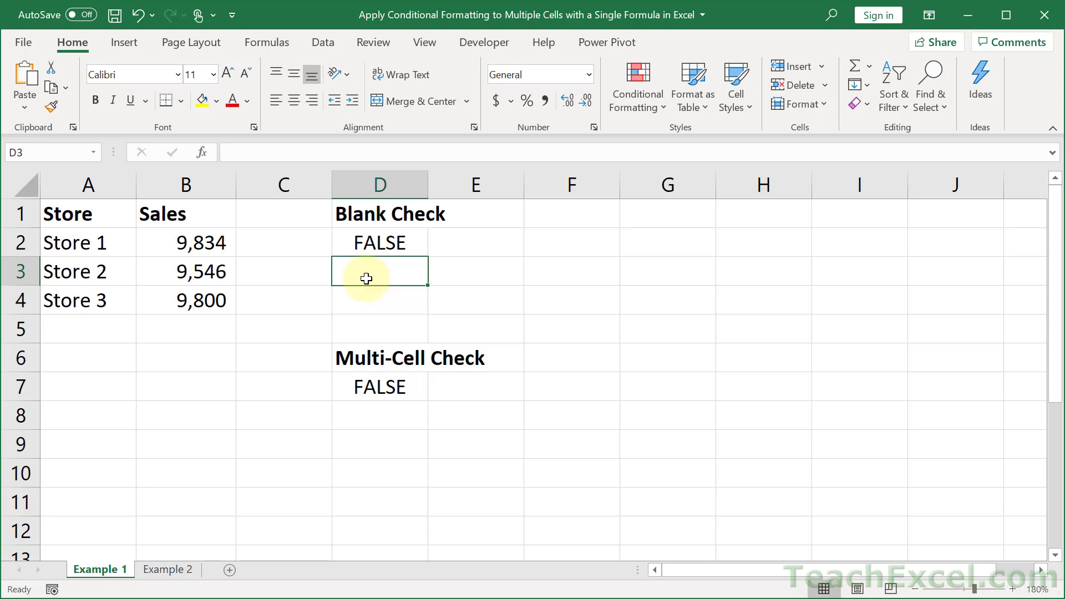
{"action": "left_click_drag", "start_coordinate": [363, 360], "coordinate": [367, 383]}
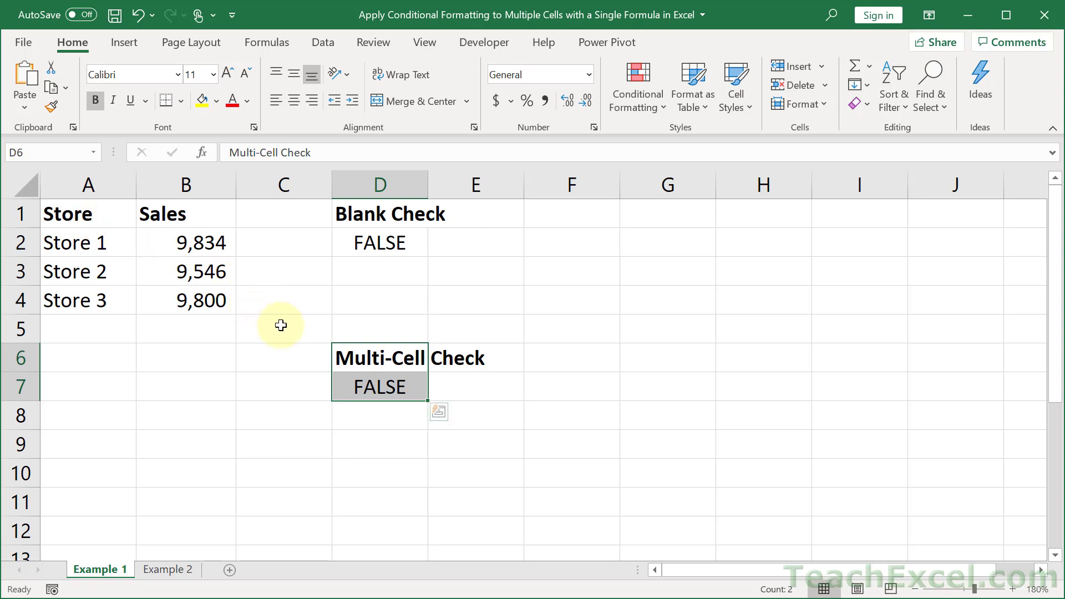
{"action": "left_click", "coordinate": [110, 220]}
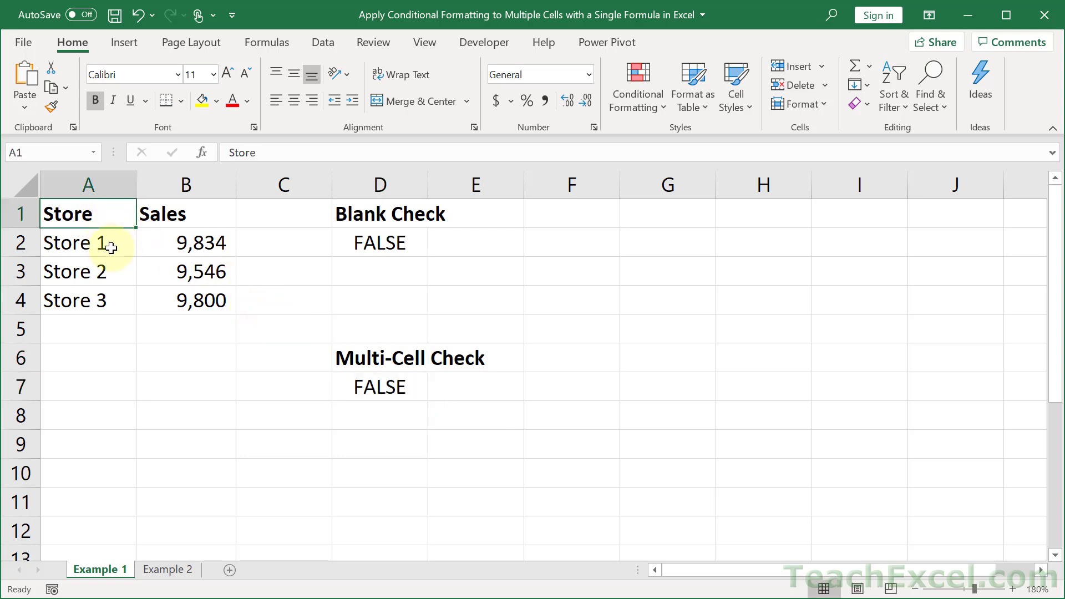
{"action": "left_click", "coordinate": [113, 245]}
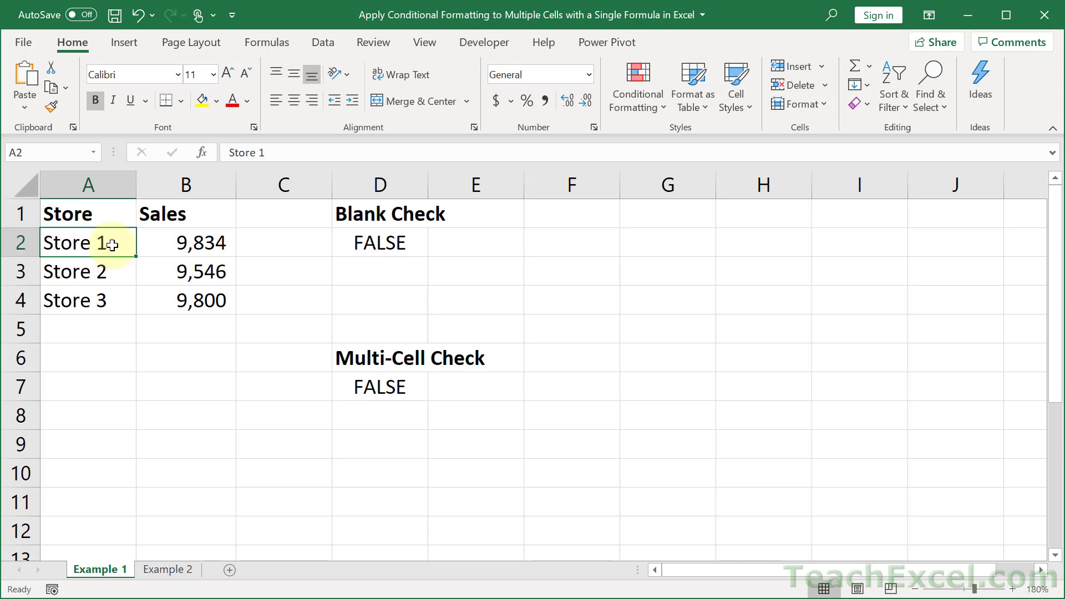
{"action": "left_click_drag", "start_coordinate": [112, 246], "coordinate": [105, 299]}
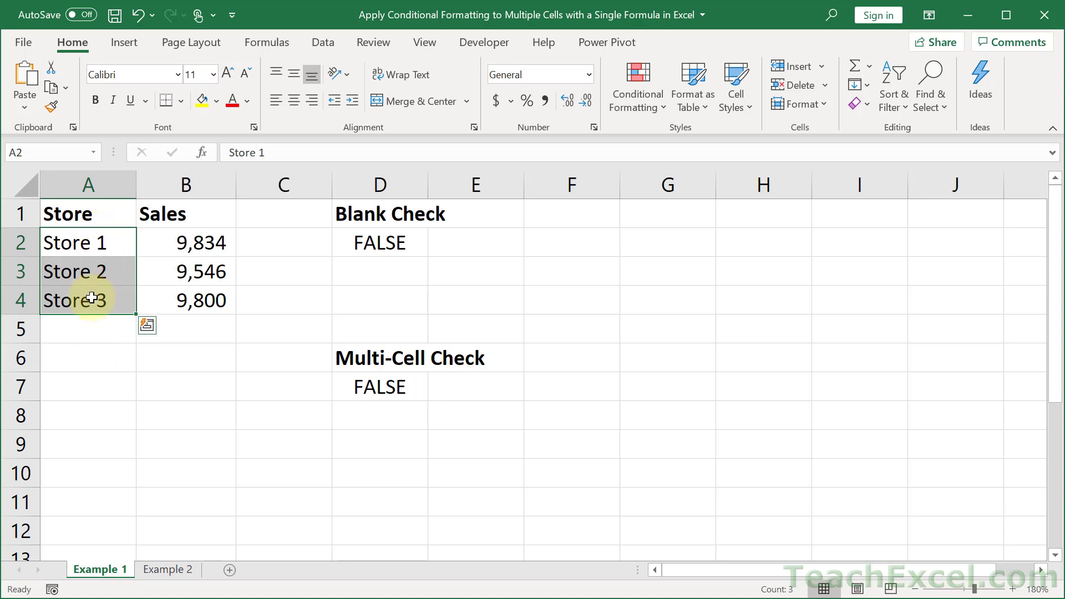
{"action": "left_click", "coordinate": [97, 220]}
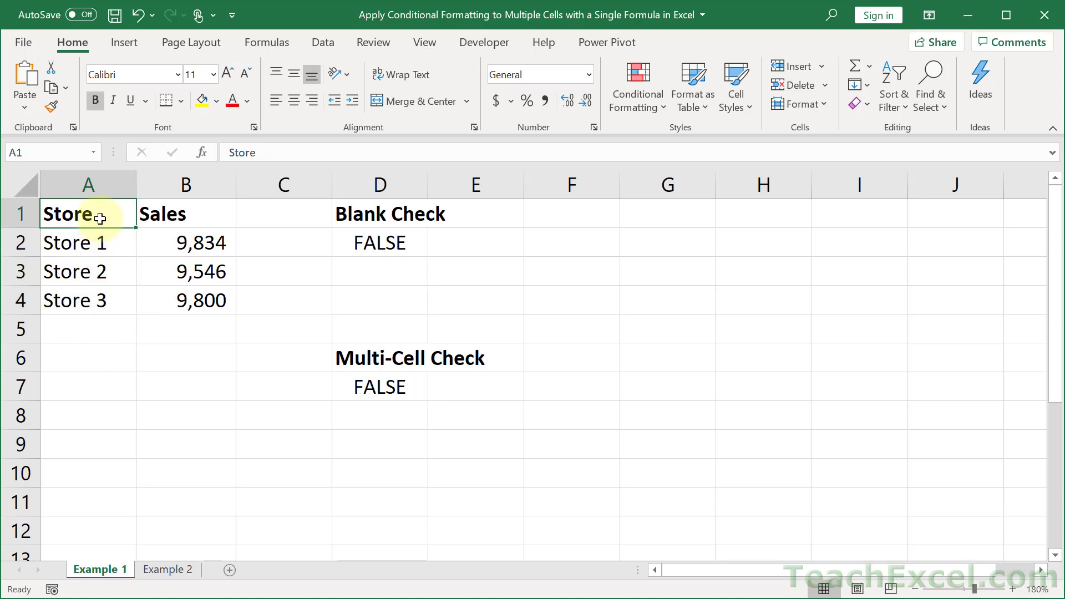
{"action": "left_click_drag", "start_coordinate": [97, 239], "coordinate": [105, 296]}
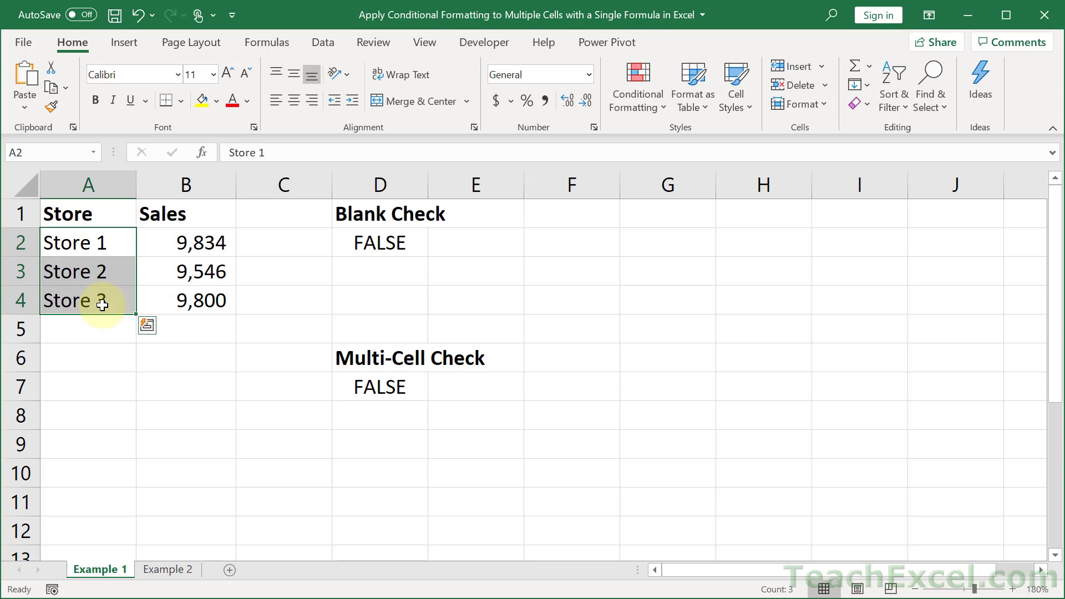
{"action": "left_click", "coordinate": [90, 244]}
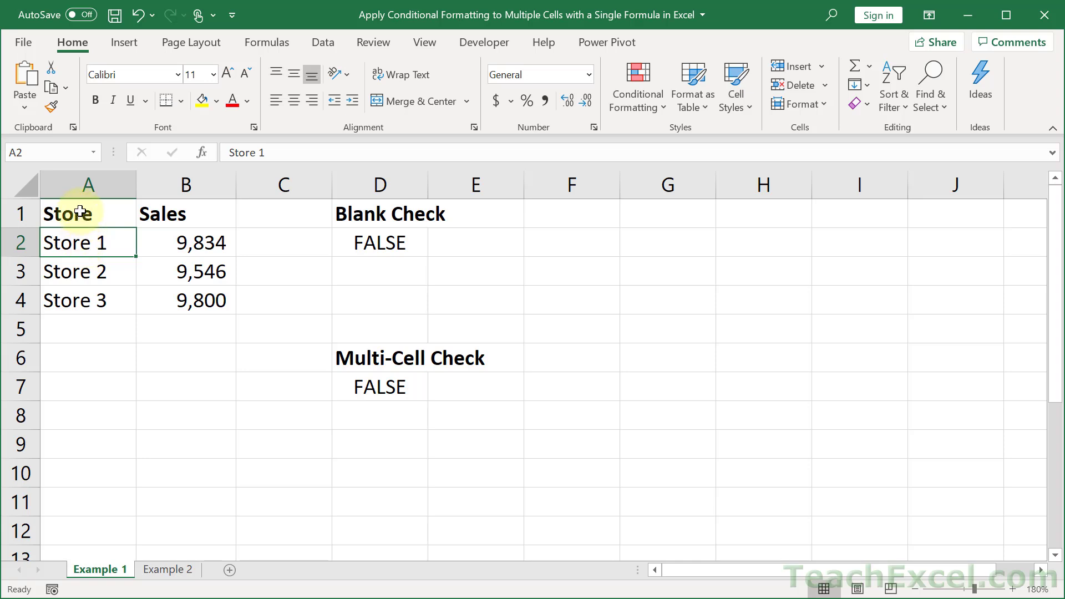
{"action": "left_click", "coordinate": [81, 212]}
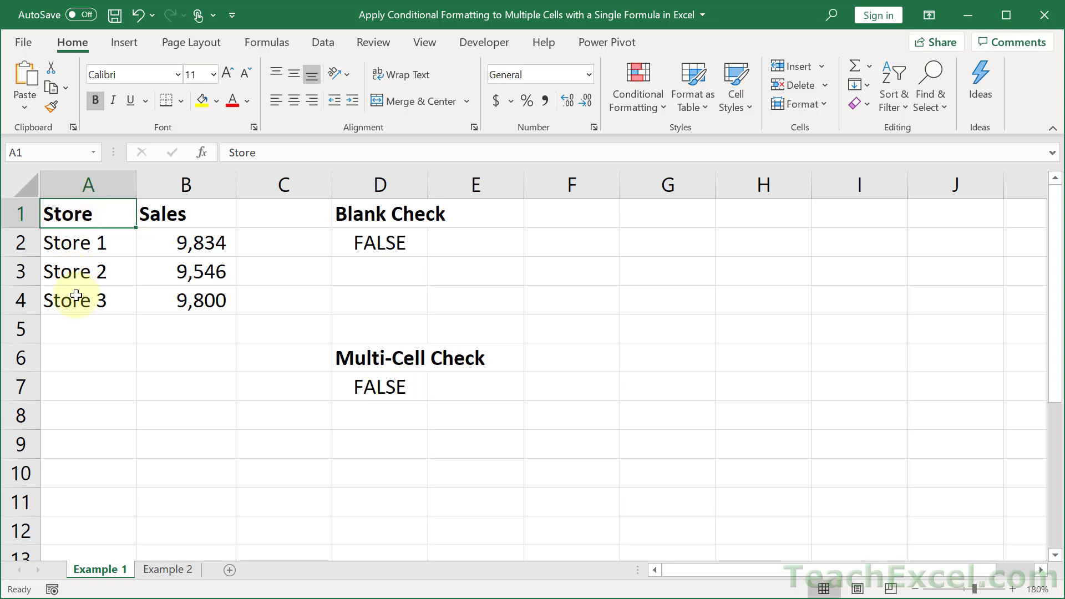
{"action": "left_click", "coordinate": [384, 382]}
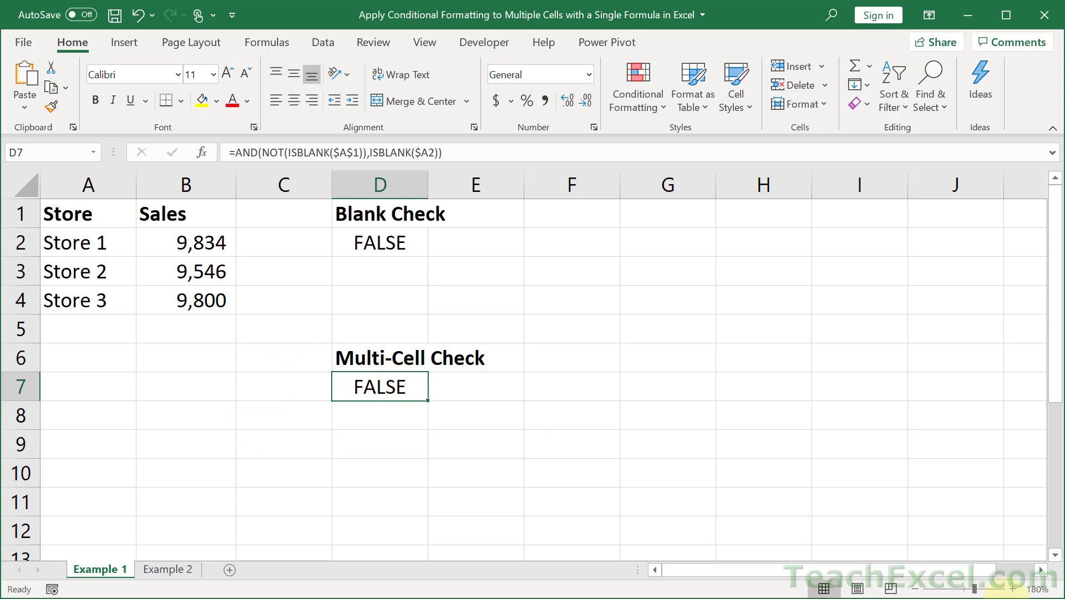
Zoom in and enter =ISBLANK($A$1) in C8 with an absolute A1 reference
{"action": "left_click", "coordinate": [1013, 590]}
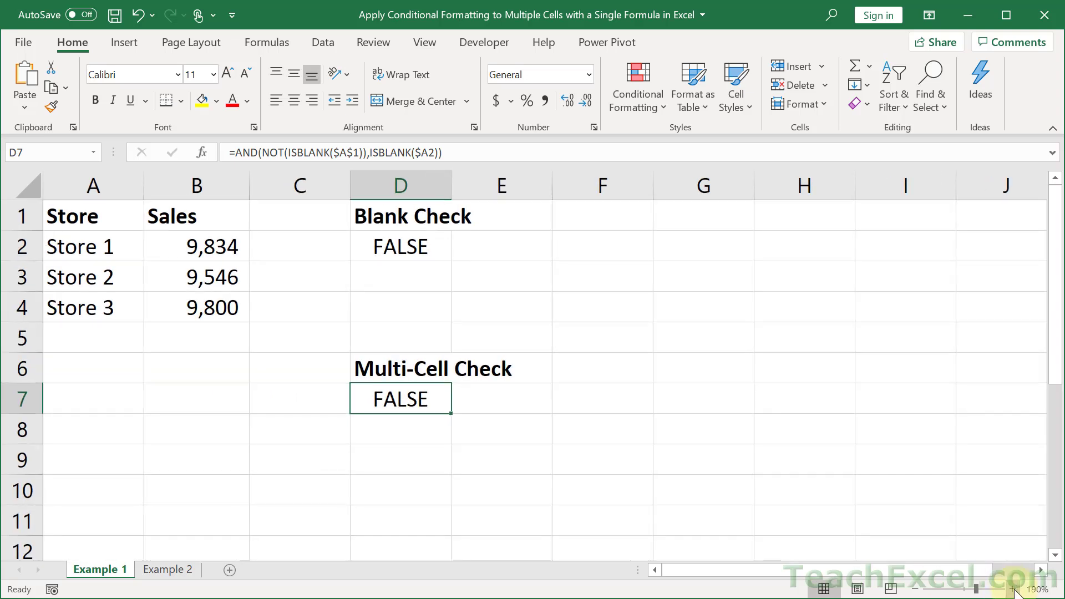
{"action": "left_click", "coordinate": [1013, 590]}
{"action": "left_click", "coordinate": [1014, 590]}
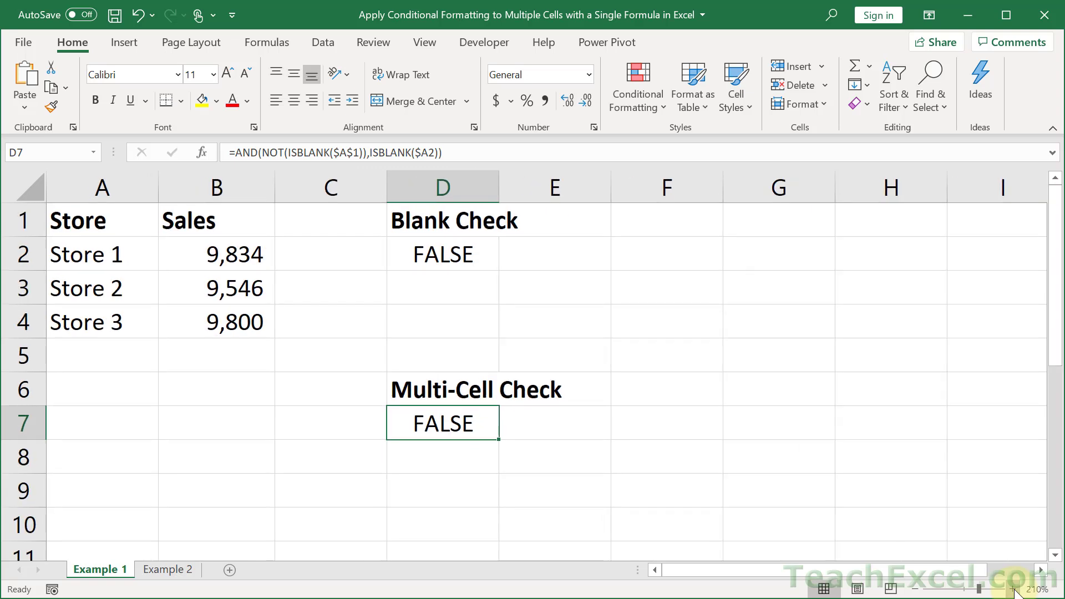
{"action": "left_click", "coordinate": [324, 466]}
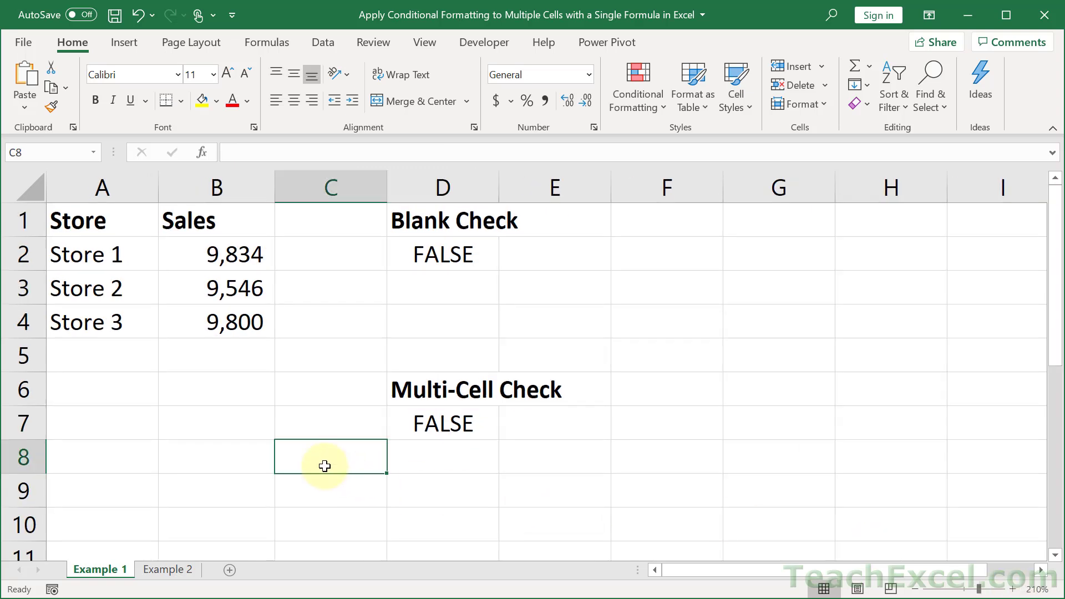
{"action": "type", "text": "="}
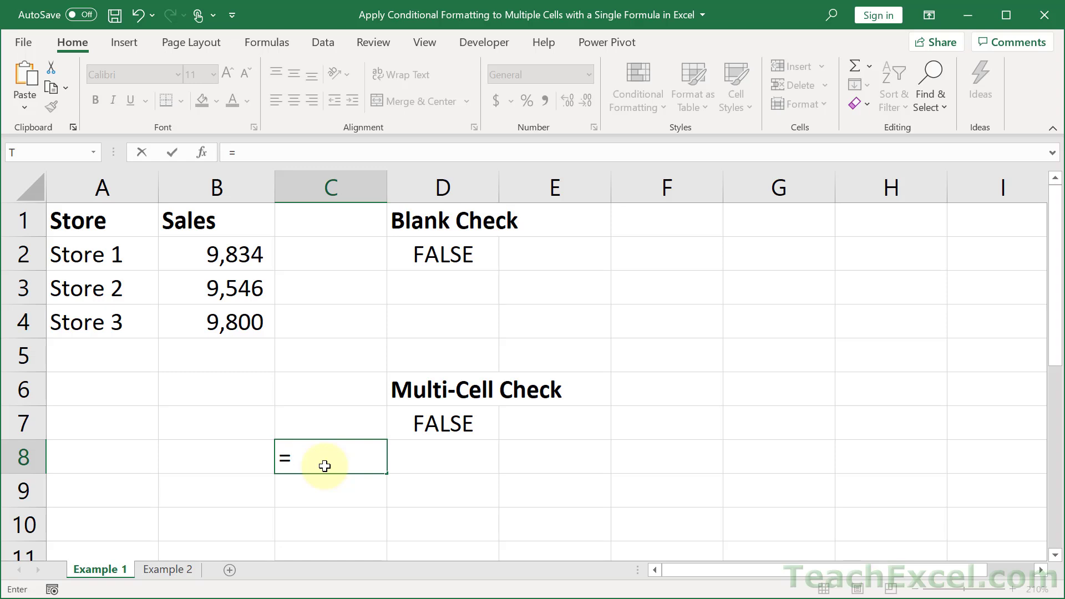
{"action": "type", "text": "isbl"}
{"action": "key", "text": "Tab"}
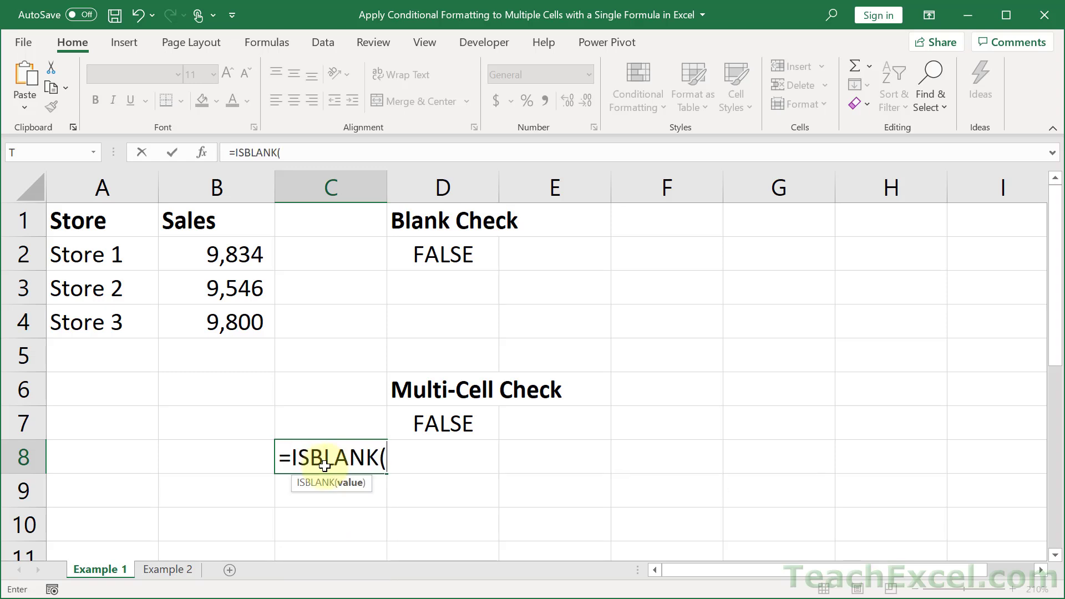
{"action": "left_click", "coordinate": [93, 221]}
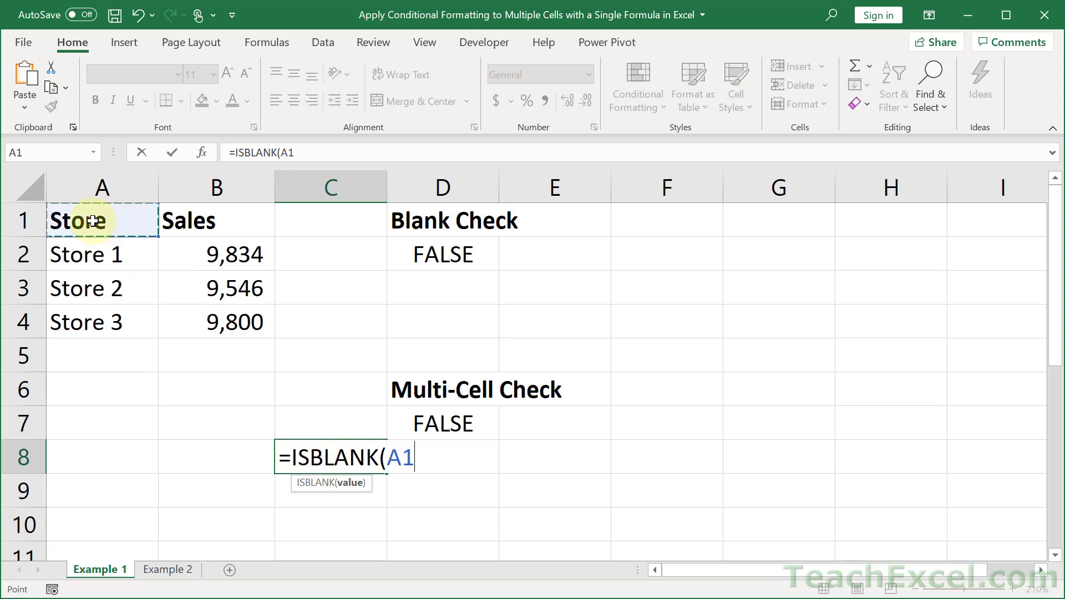
{"action": "type", "text": ")"}
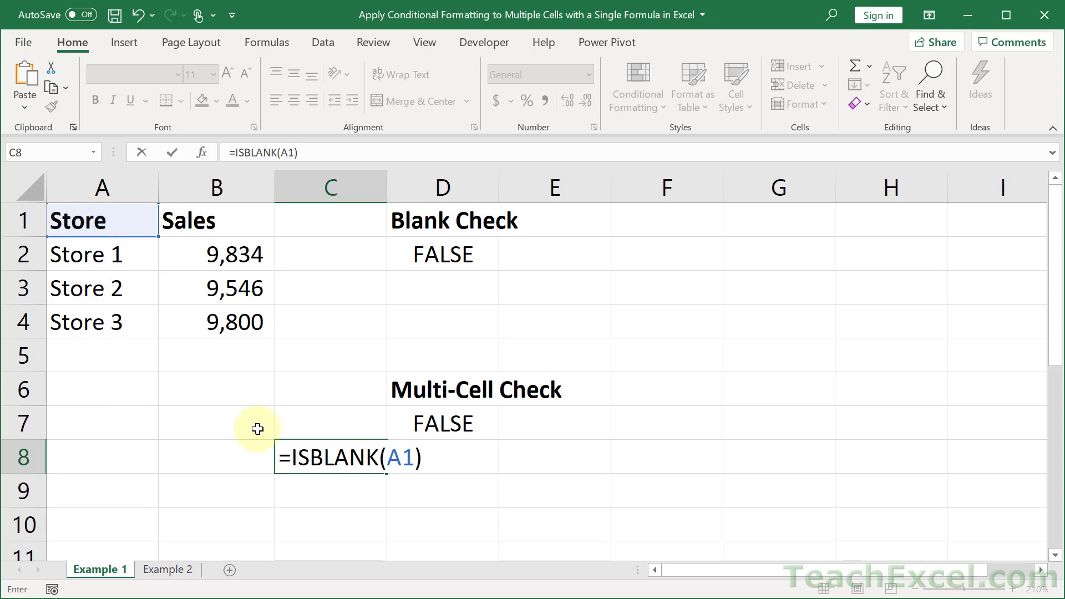
{"action": "left_click", "coordinate": [407, 459]}
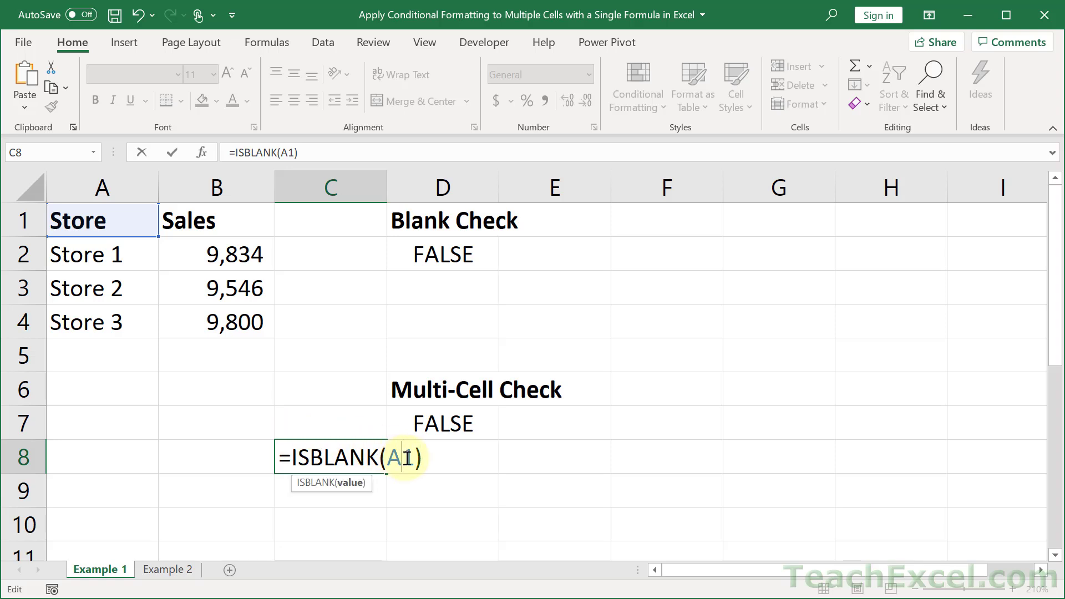
{"action": "key", "text": "F4"}
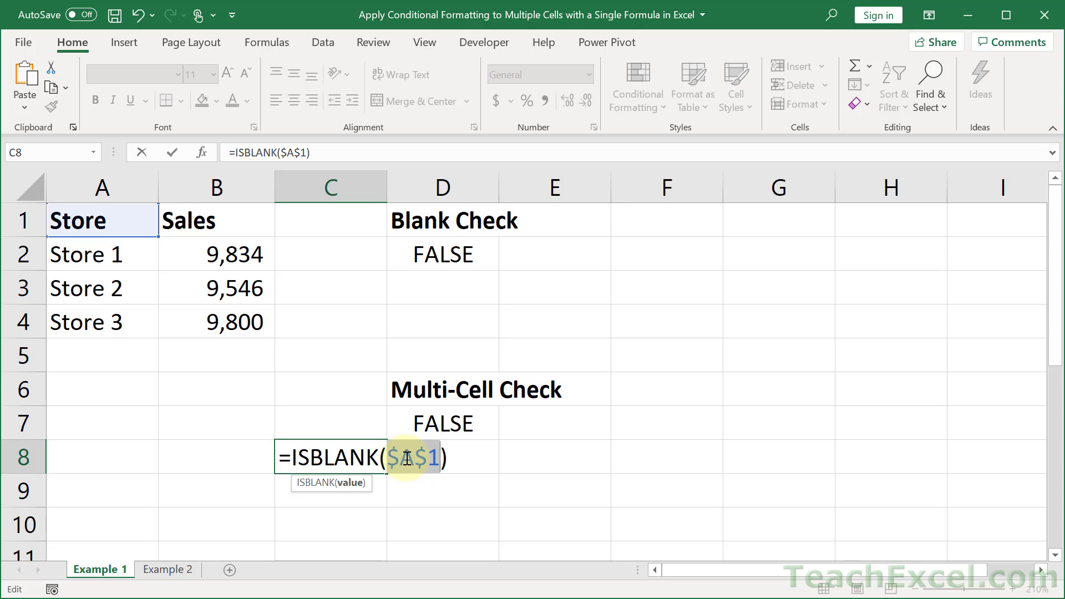
{"action": "key", "text": "Return"}
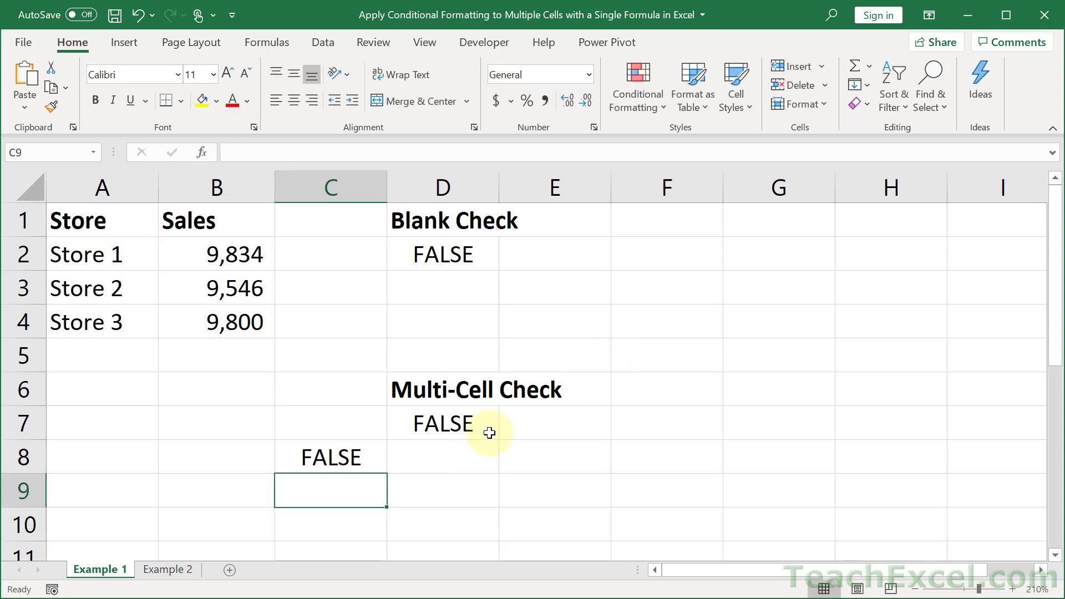
Fill C8 across C8:E9, check the E9 and D9 copies, then undo the fill
{"action": "left_click", "coordinate": [365, 454]}
{"action": "left_click_drag", "start_coordinate": [388, 468], "coordinate": [605, 502]}
{"action": "left_click", "coordinate": [562, 494]}
{"action": "double_click", "coordinate": [560, 493]}
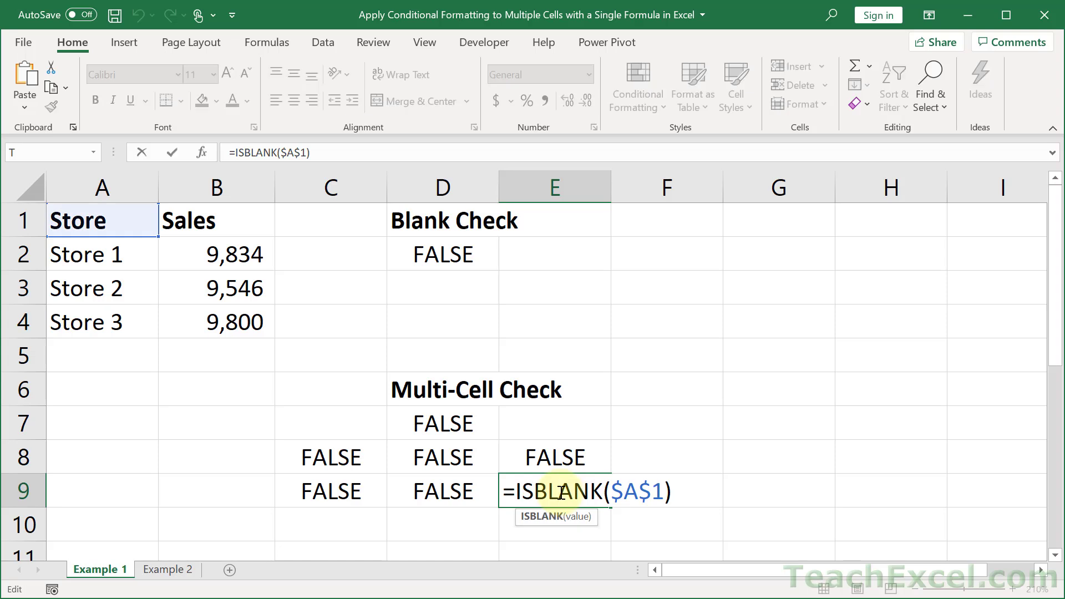
{"action": "key", "text": "Escape"}
{"action": "left_click", "coordinate": [453, 492]}
{"action": "double_click", "coordinate": [453, 493]}
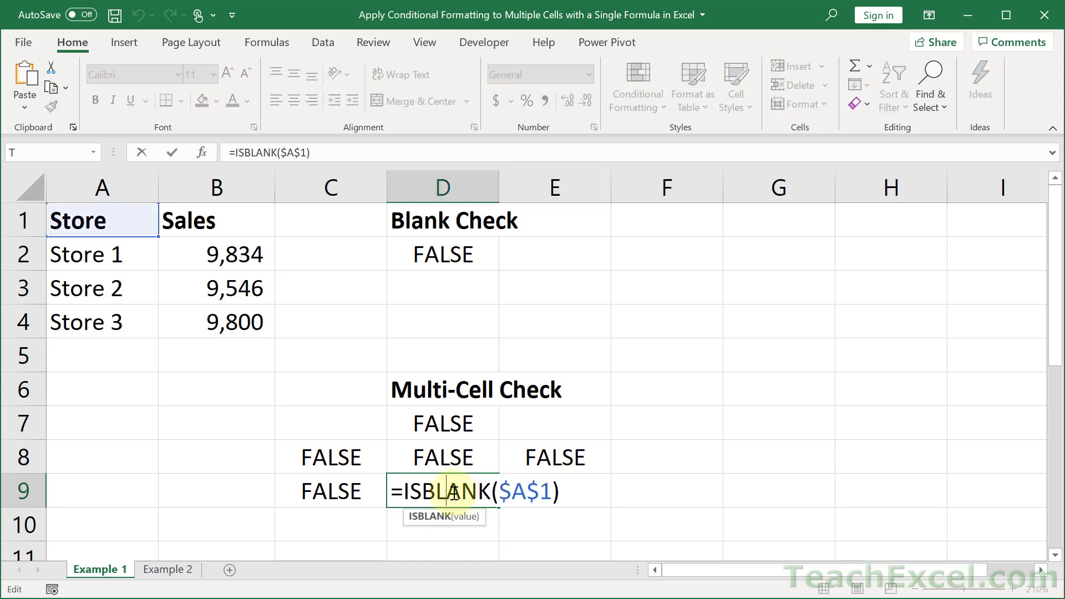
{"action": "key", "text": "Escape"}
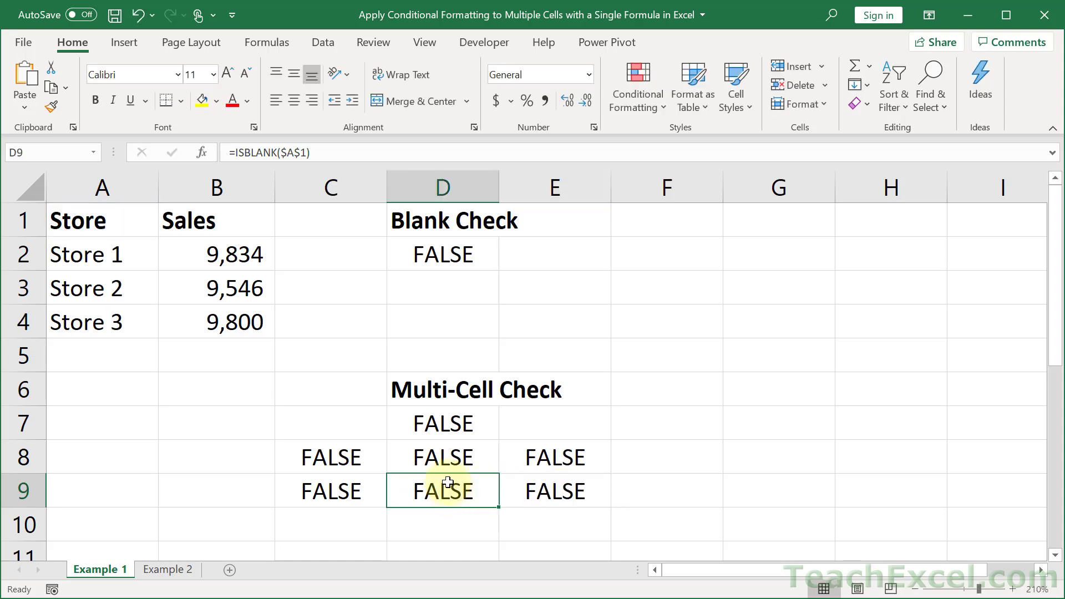
{"action": "key", "text": "ctrl+z"}
Enter =ISBLANK($A2) in C9, locking column A
{"action": "left_click", "coordinate": [352, 491]}
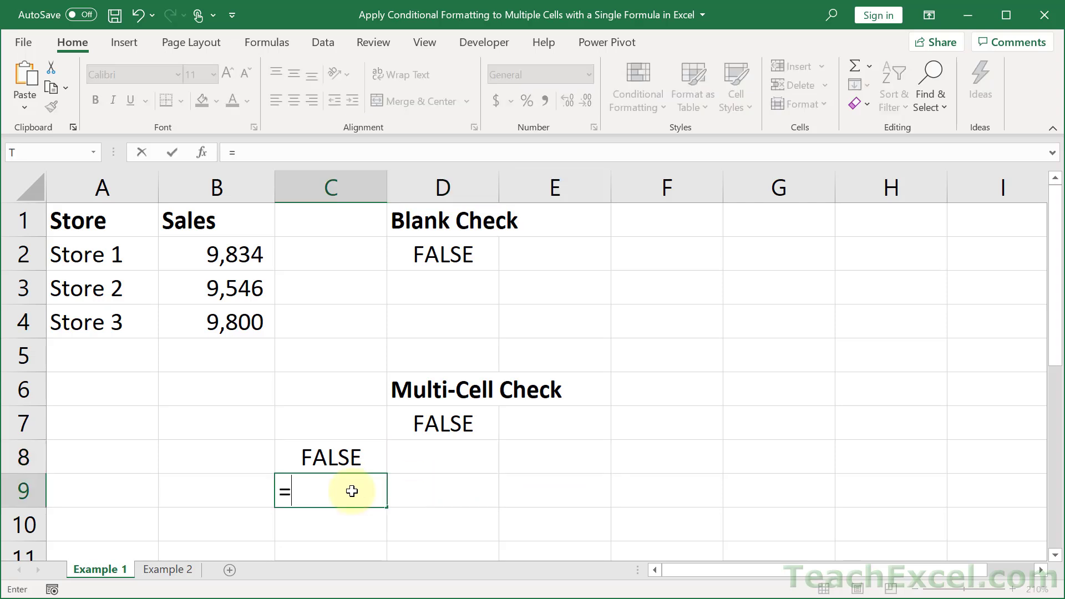
{"action": "type", "text": "=isbl"}
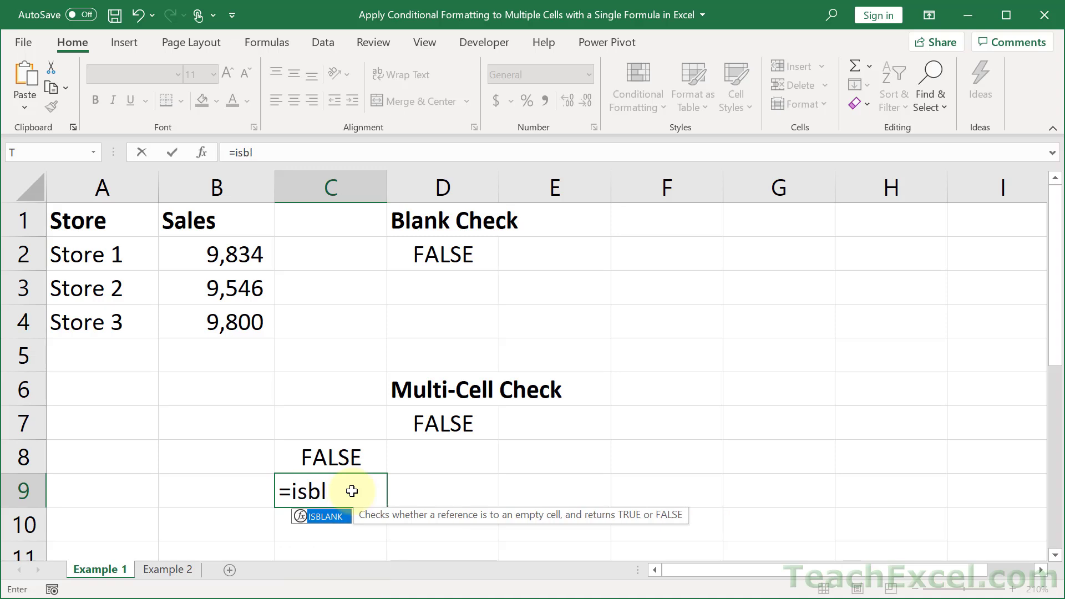
{"action": "key", "text": "Tab"}
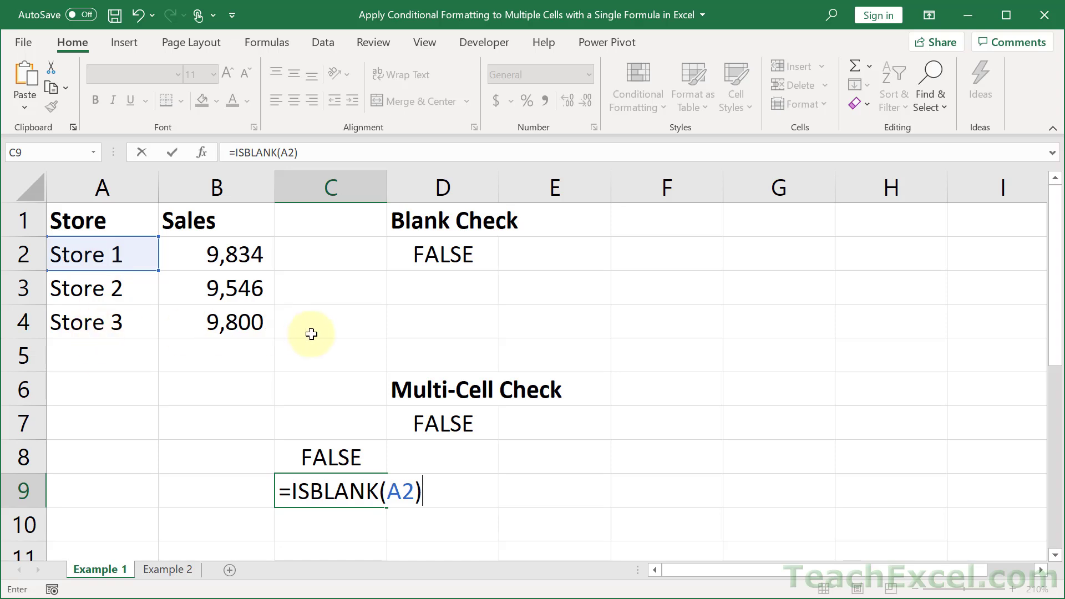
{"action": "left_click", "coordinate": [391, 496]}
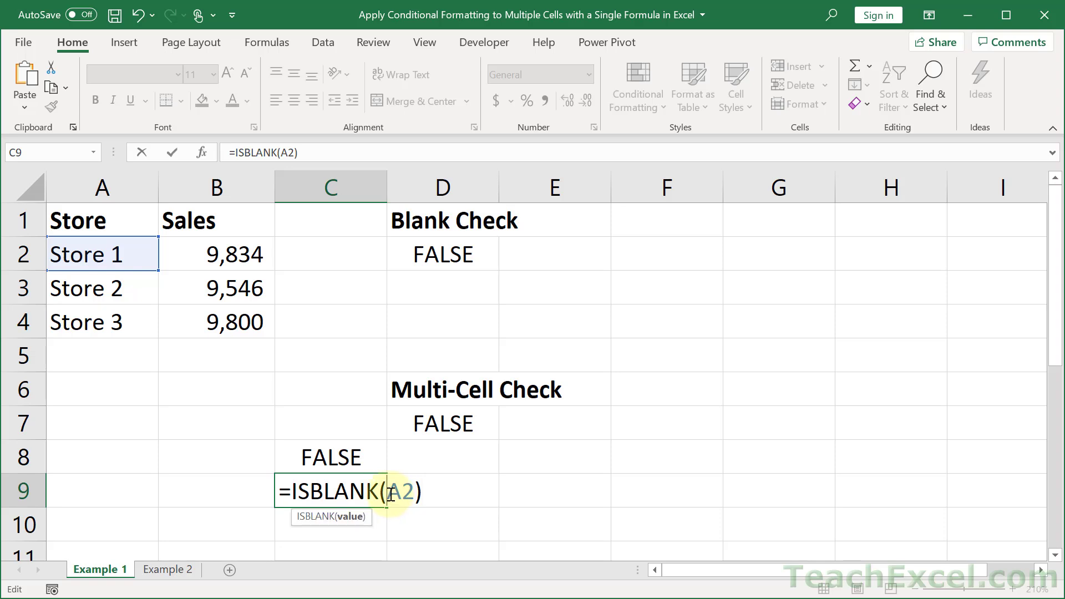
{"action": "type", "text": "$"}
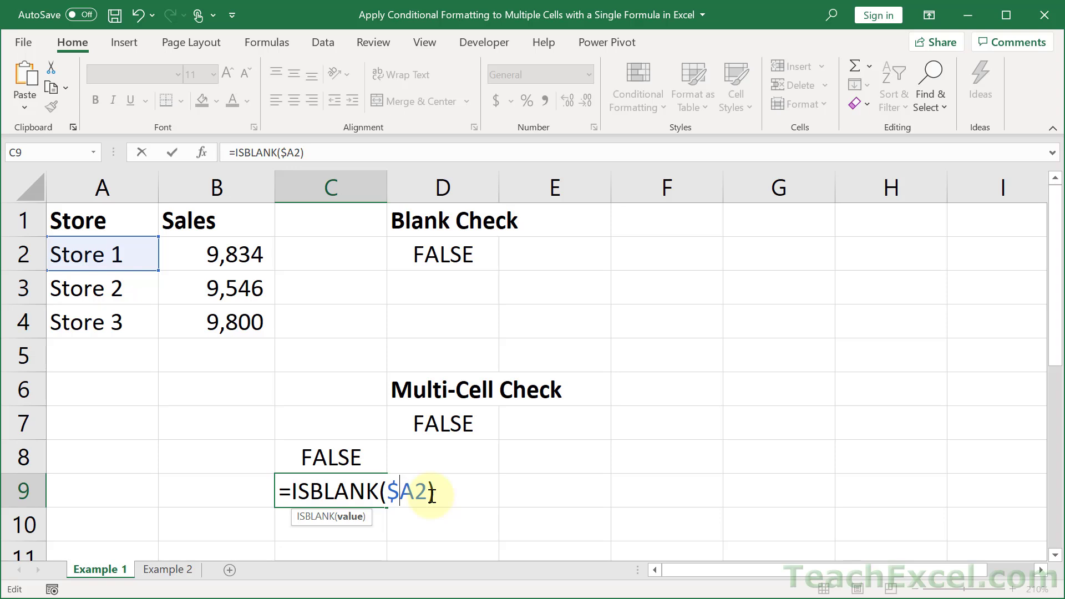
{"action": "key", "text": "Return"}
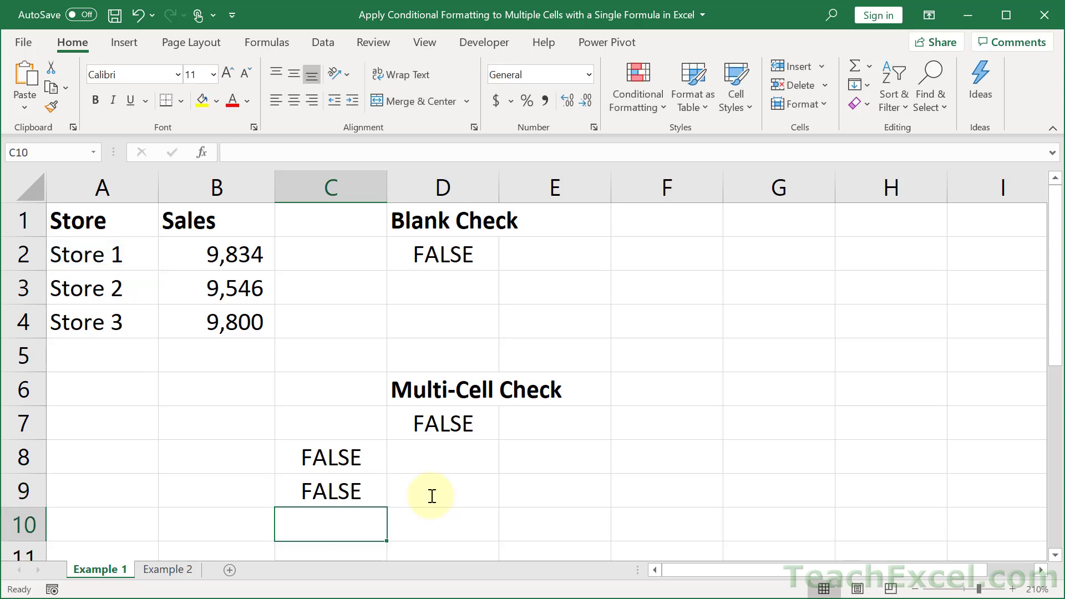
Wrap C8's formula as =NOT(ISBLANK($A$1)) so it returns TRUE
{"action": "left_click", "coordinate": [356, 457]}
{"action": "left_click", "coordinate": [345, 496]}
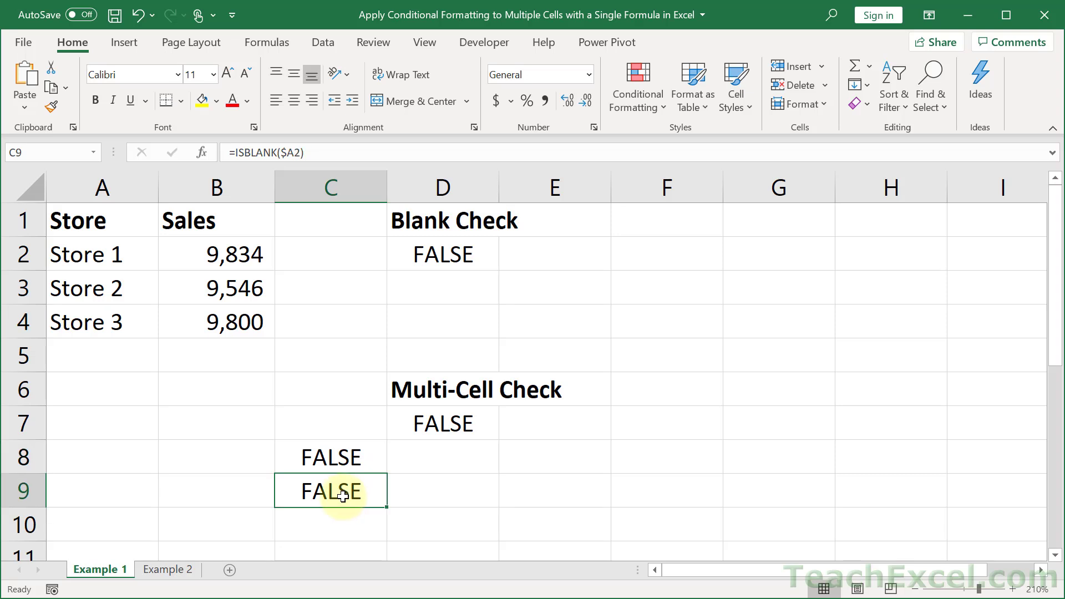
{"action": "left_click", "coordinate": [327, 458]}
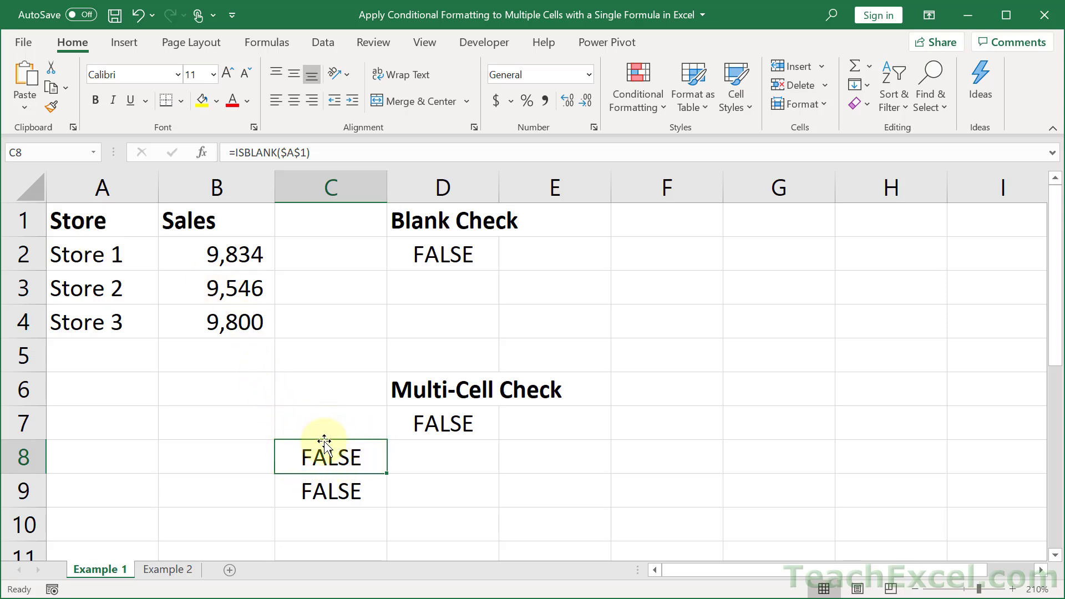
{"action": "double_click", "coordinate": [320, 450]}
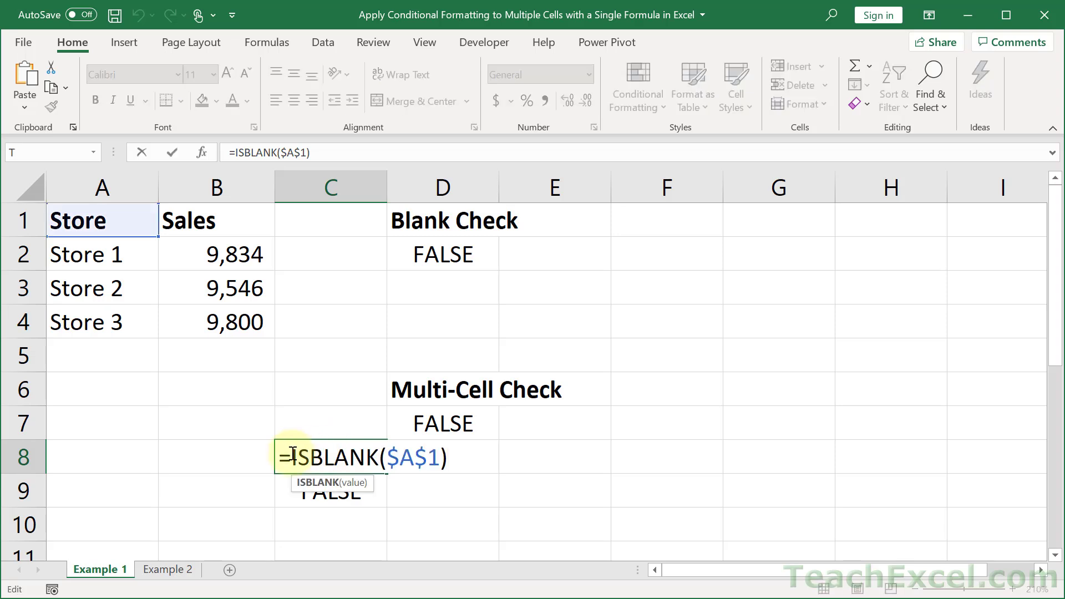
{"action": "type", "text": "not"}
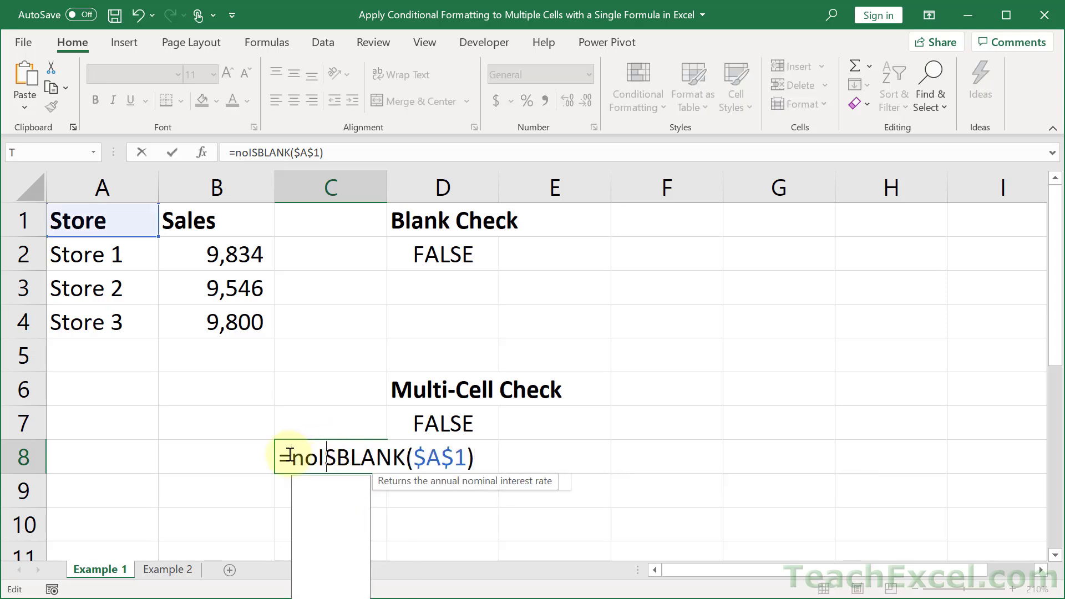
{"action": "key", "text": "Tab"}
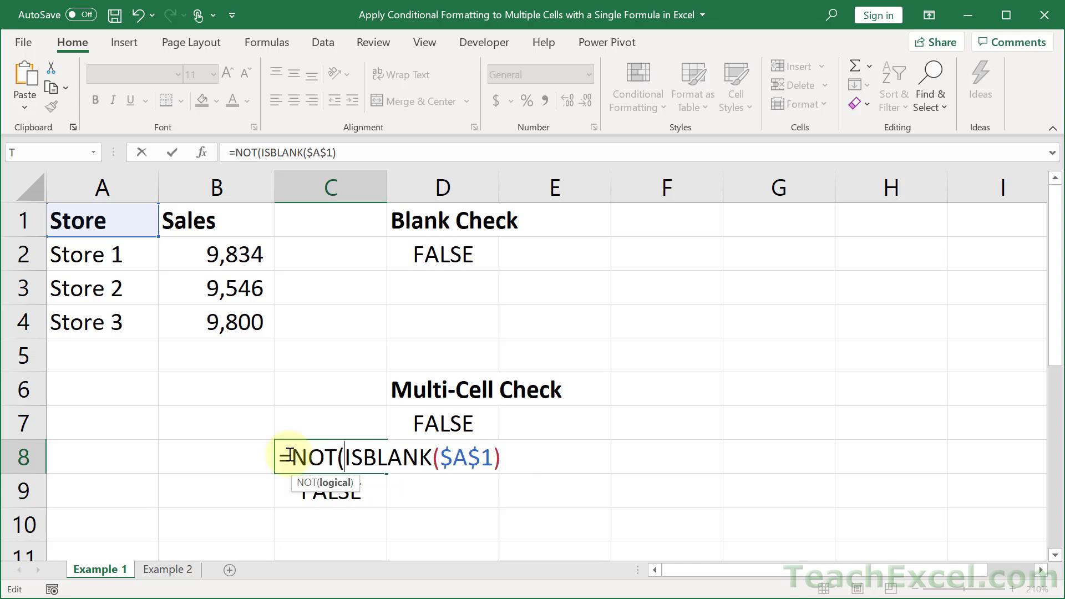
{"action": "left_click", "coordinate": [505, 459]}
{"action": "type", "text": ")"}
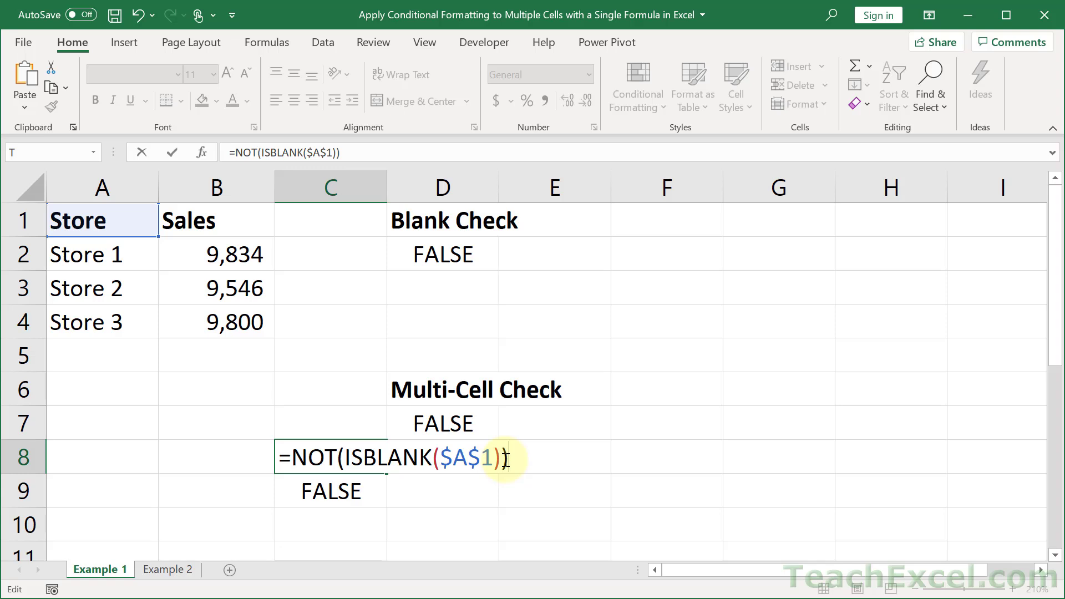
{"action": "key", "text": "Return"}
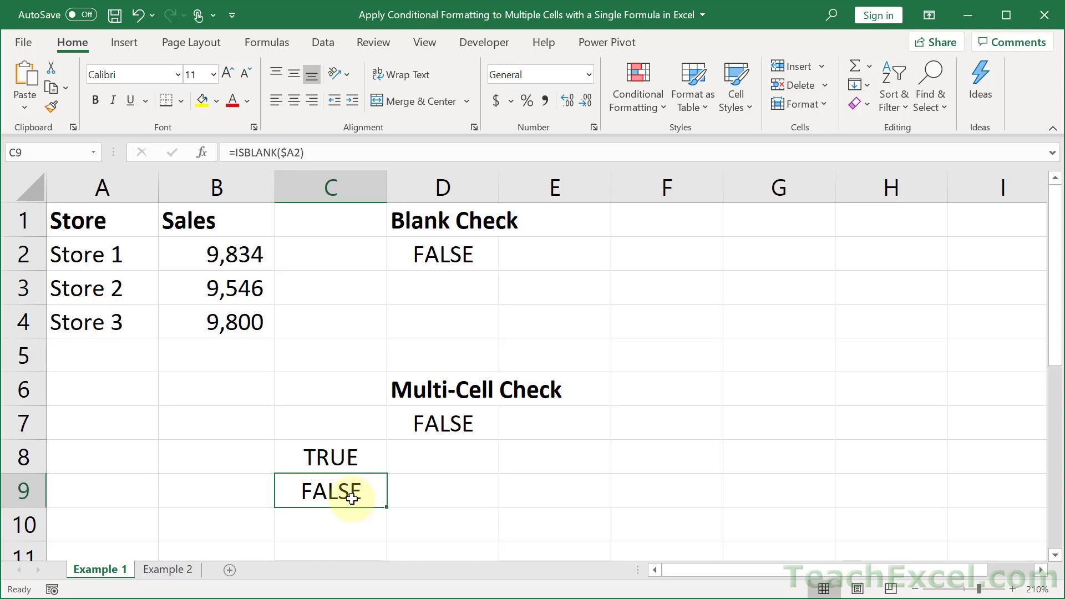
Enter =AND(C8,C9) in C7
{"action": "left_click", "coordinate": [321, 420]}
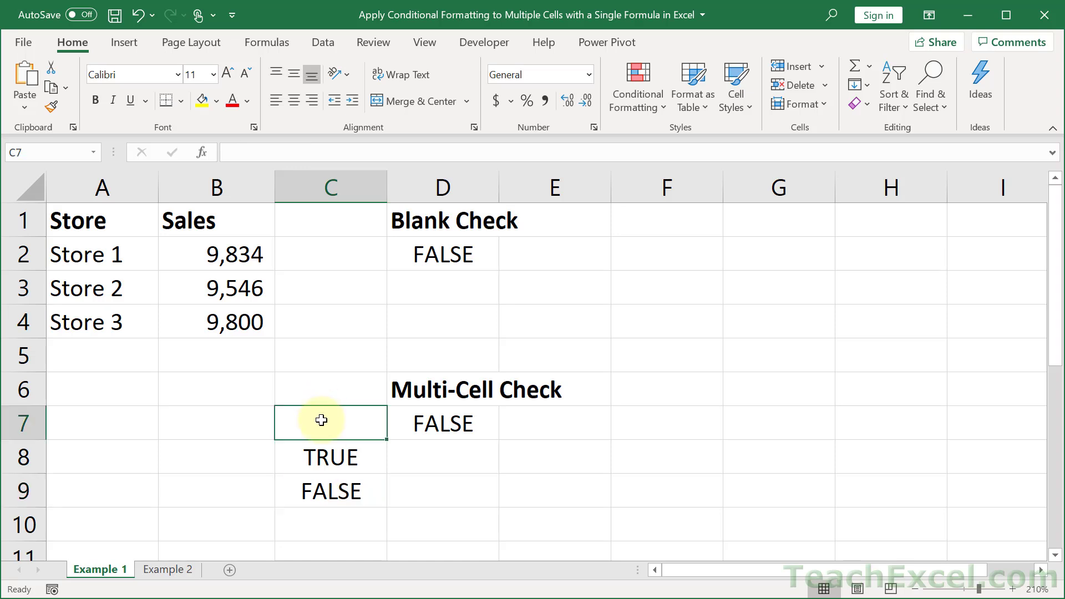
{"action": "type", "text": "=and"}
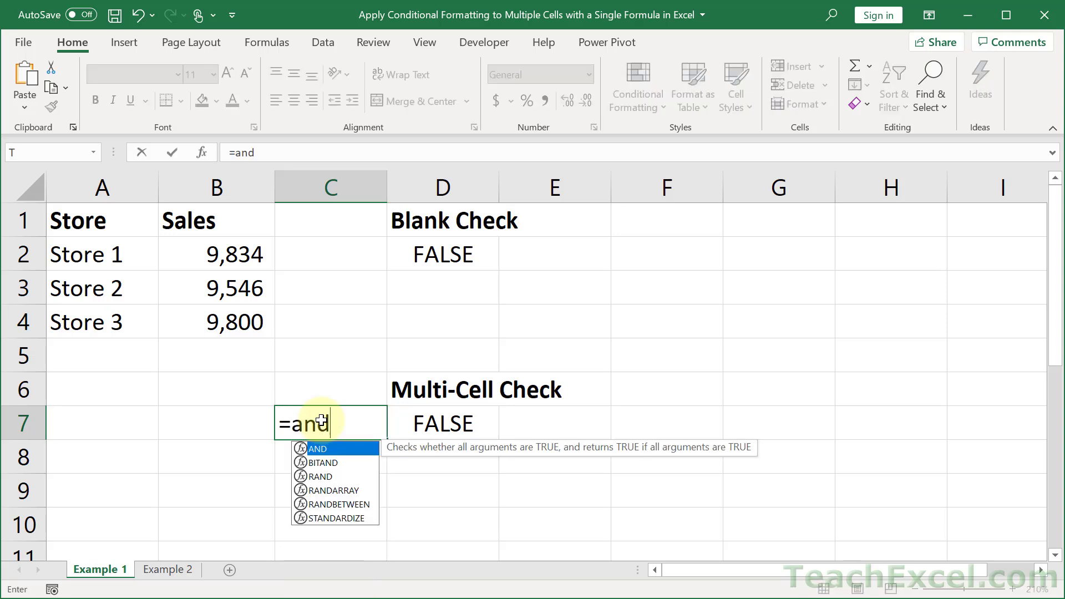
{"action": "key", "text": "Tab"}
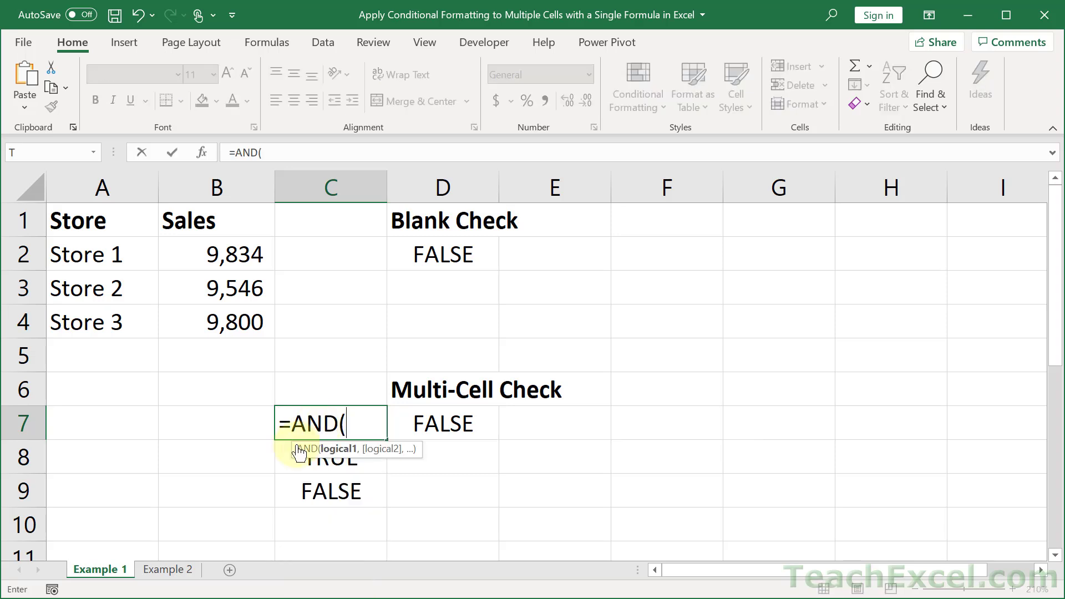
{"action": "left_click", "coordinate": [286, 459]}
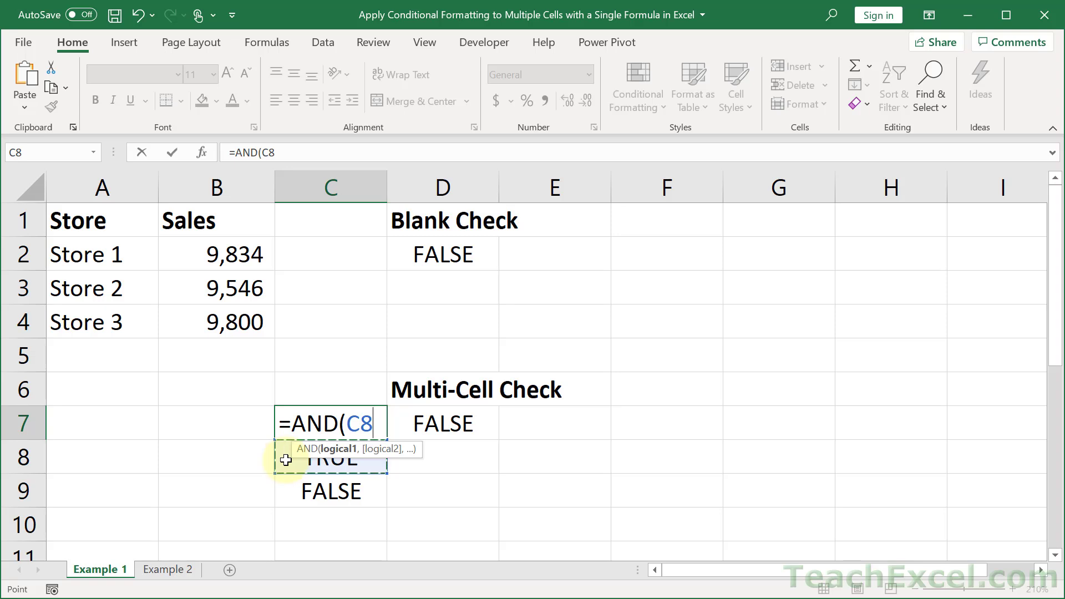
{"action": "type", "text": ","}
{"action": "left_click", "coordinate": [301, 496]}
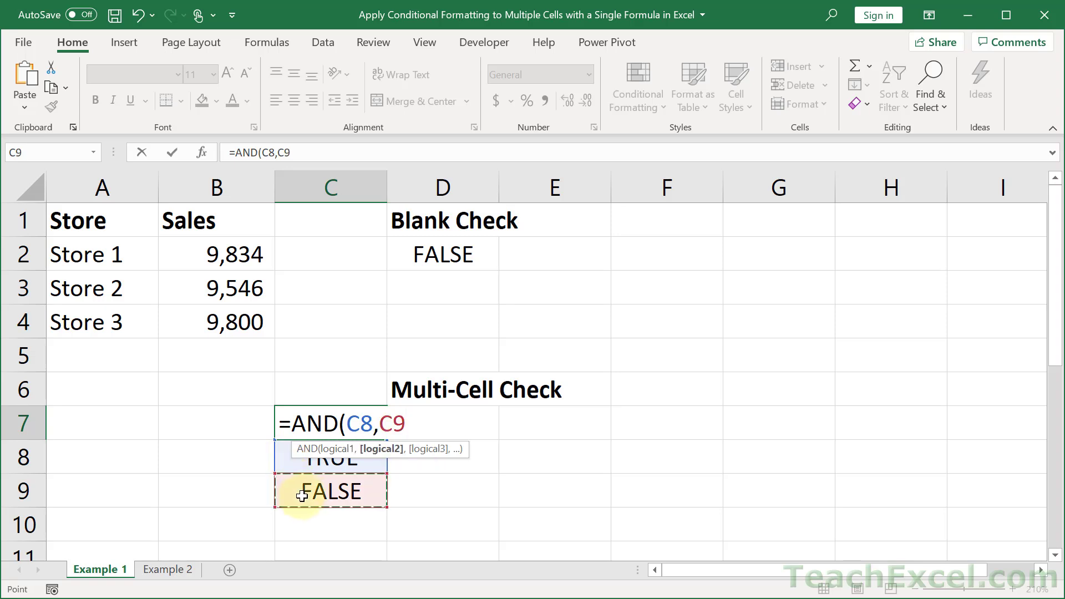
{"action": "type", "text": ")"}
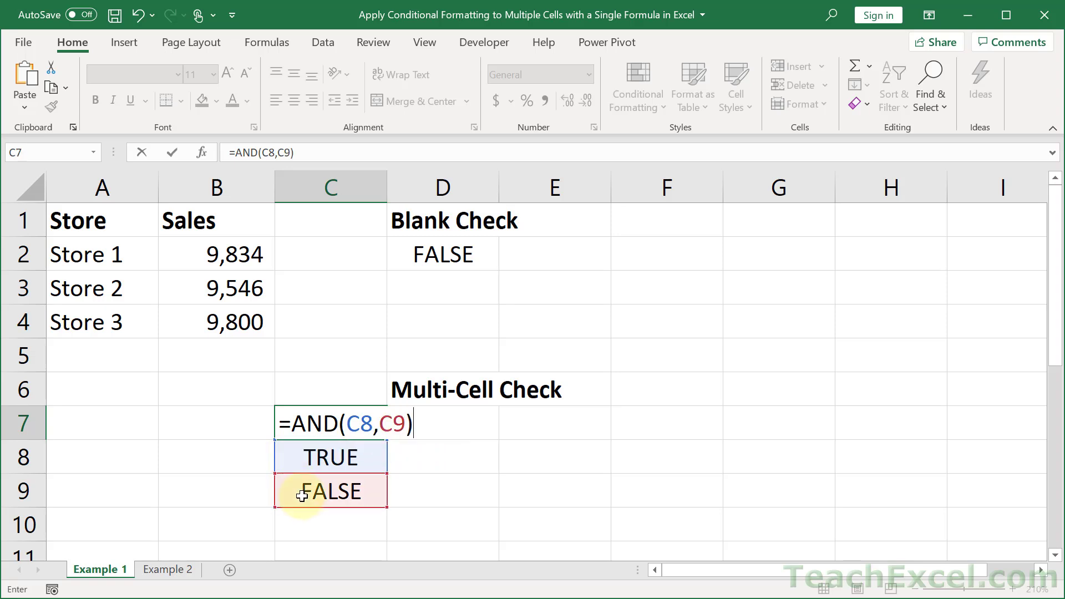
{"action": "key", "text": "ctrl+Return"}
Test C7 by clearing Store 1 in A2 and the Store header in A1, then undo both
{"action": "left_click", "coordinate": [87, 256]}
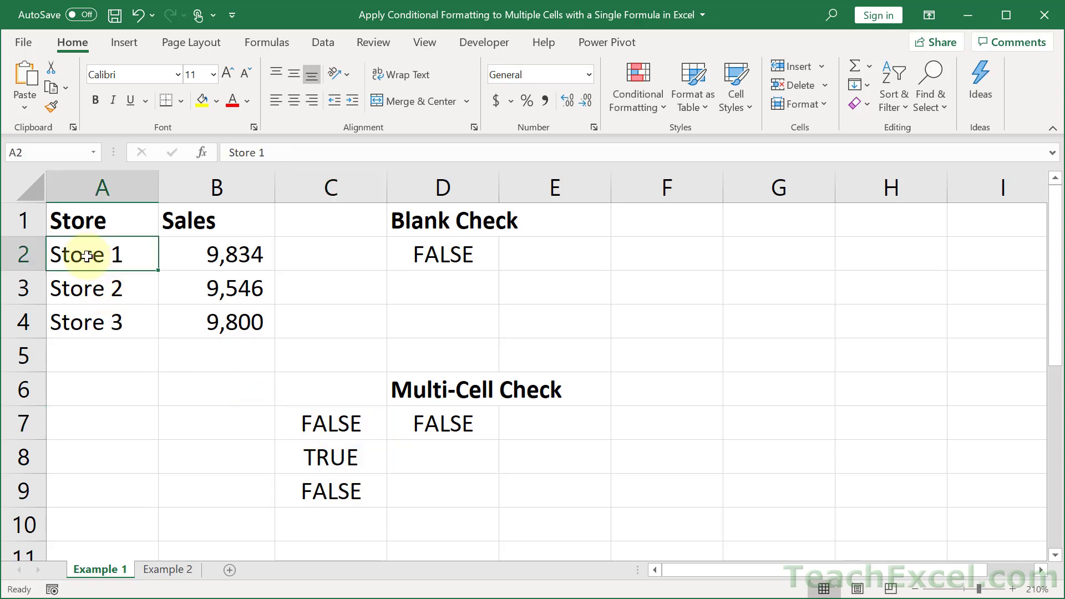
{"action": "key", "text": "Delete"}
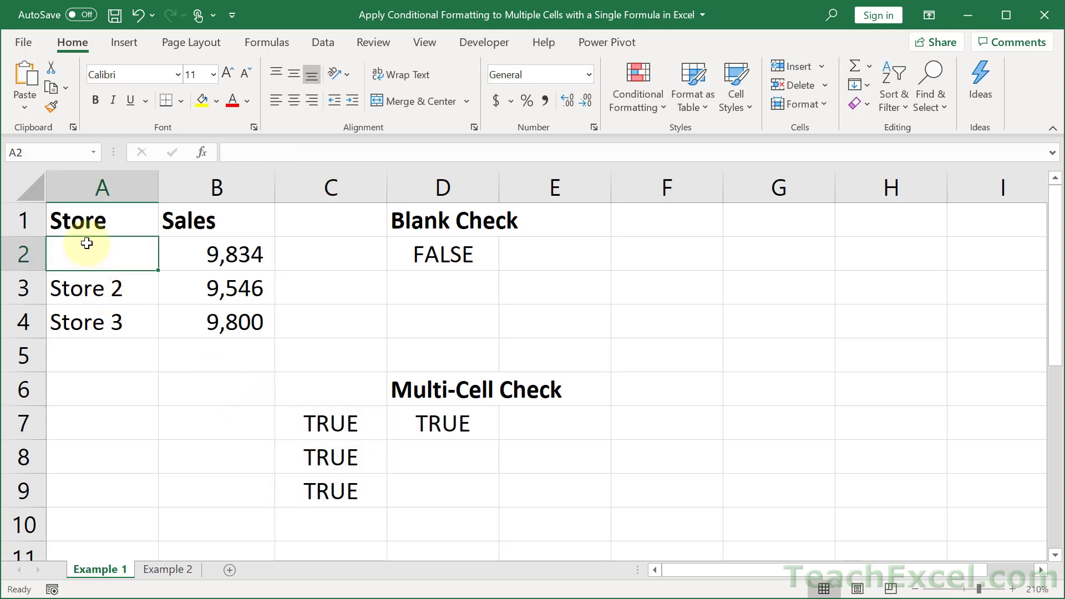
{"action": "left_click", "coordinate": [295, 423]}
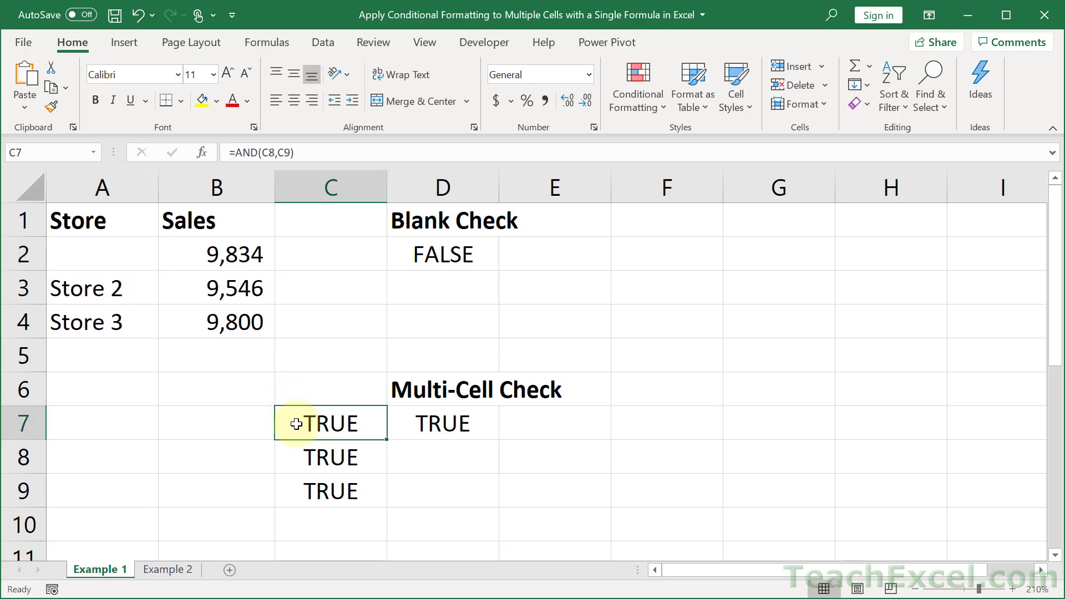
{"action": "left_click", "coordinate": [81, 222]}
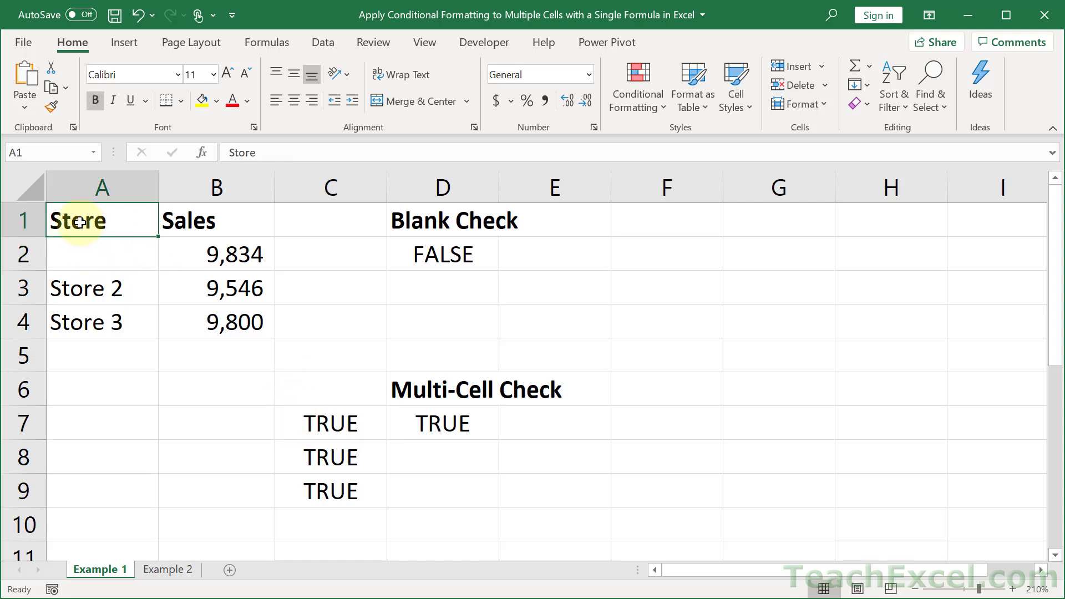
{"action": "key", "text": "Delete"}
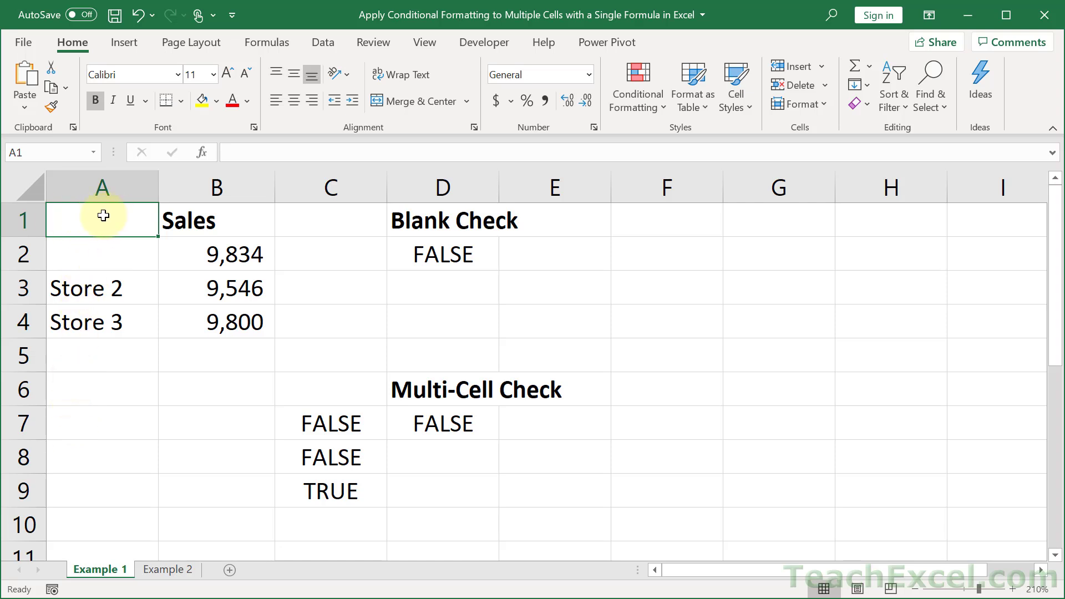
{"action": "key", "text": "ctrl+z"}
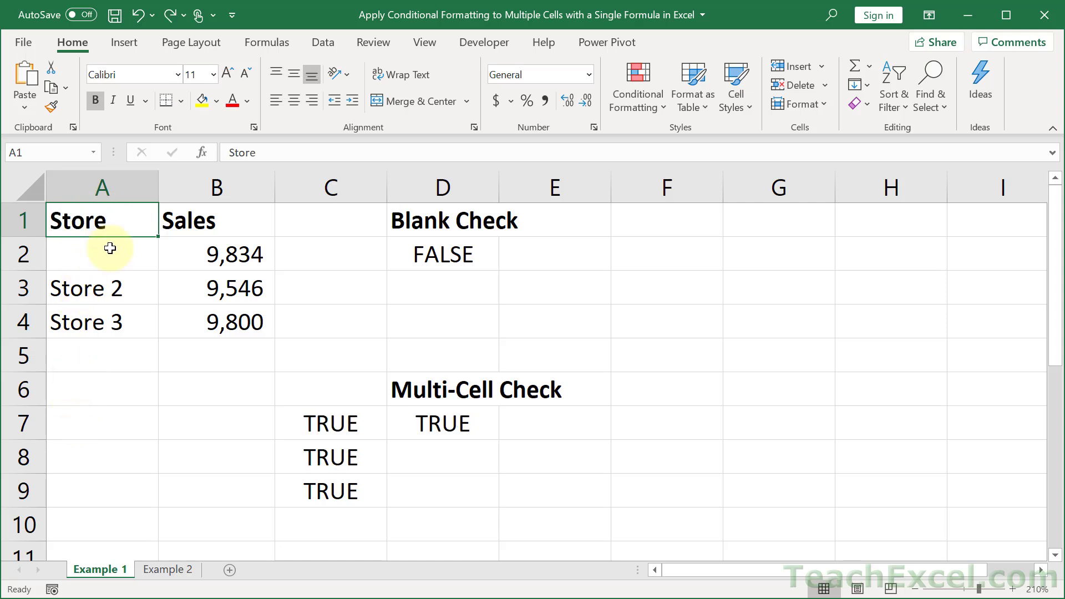
{"action": "key", "text": "ctrl+z"}
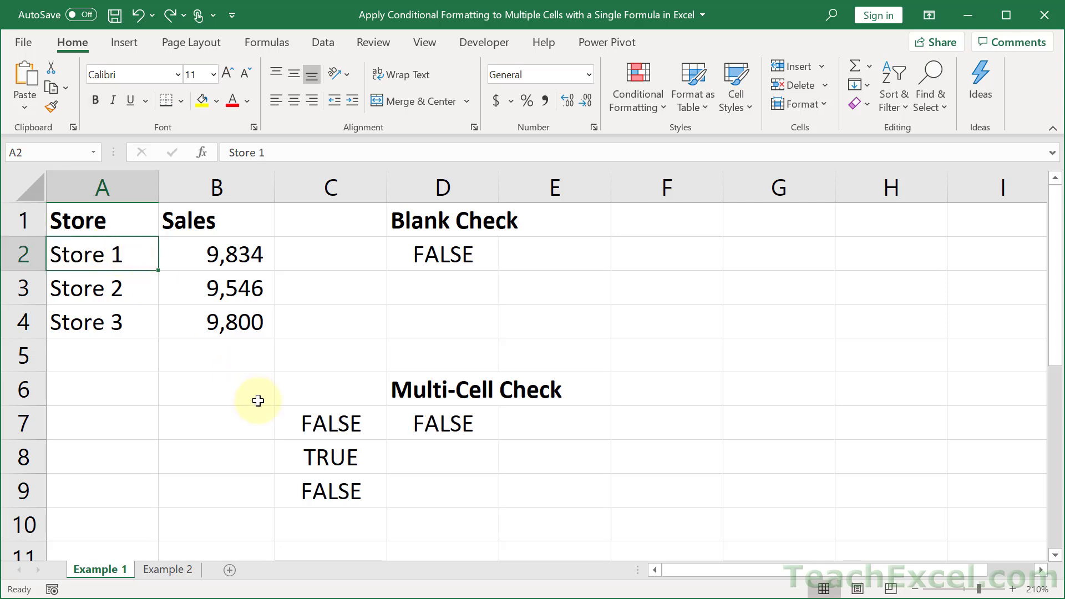
Replace the C8 reference in C7's AND formula with NOT(ISBLANK($A$1)) copied from C8
{"action": "double_click", "coordinate": [311, 424]}
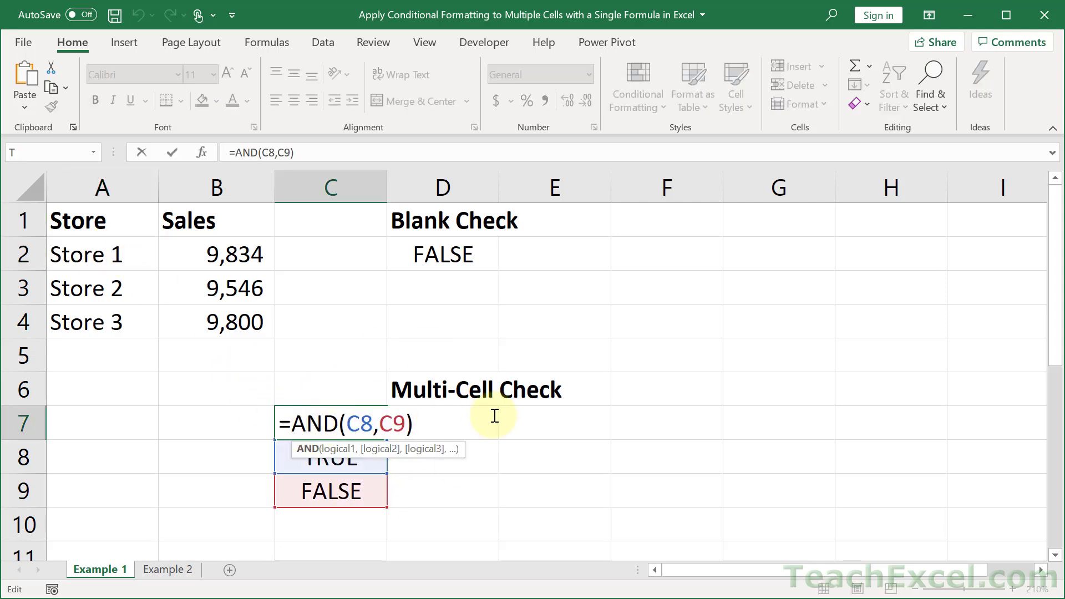
{"action": "key", "text": "Escape"}
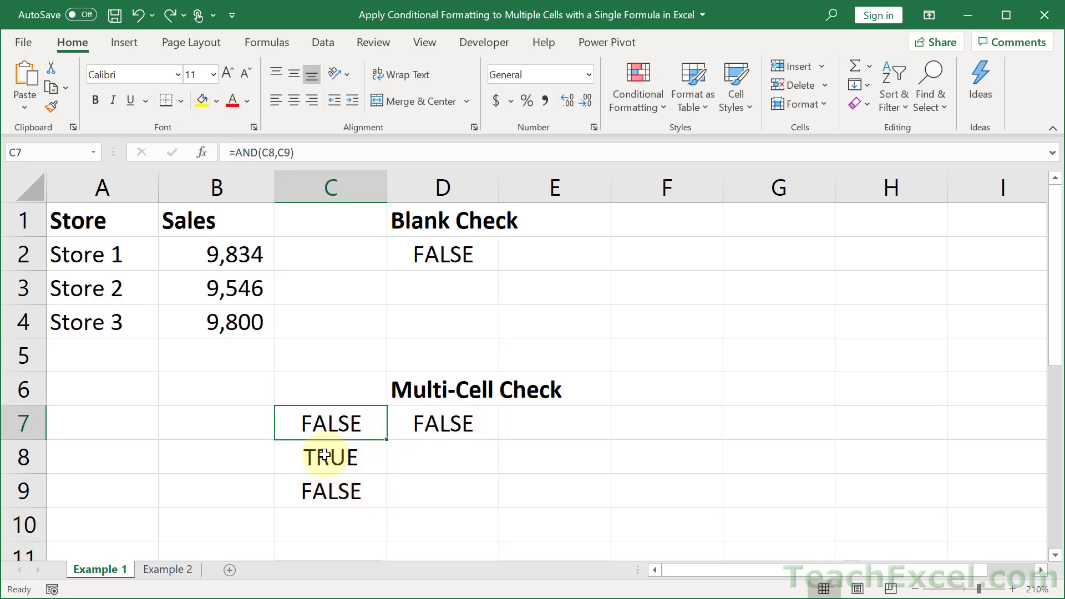
{"action": "double_click", "coordinate": [325, 455]}
{"action": "left_click", "coordinate": [291, 457]}
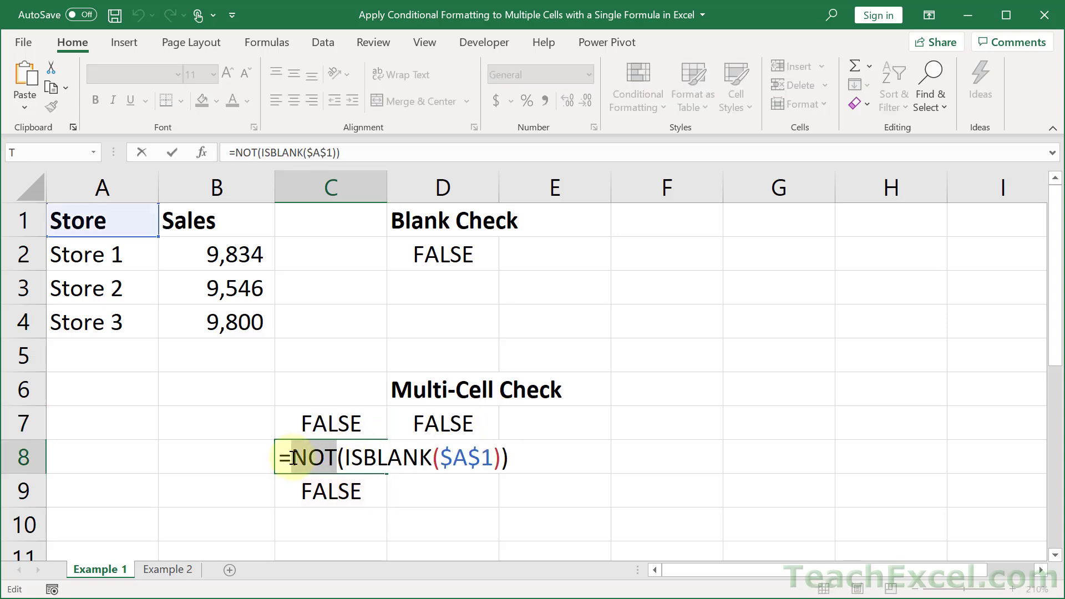
{"action": "left_click_drag", "start_coordinate": [291, 457], "coordinate": [519, 471]}
{"action": "key", "text": "ctrl+c"}
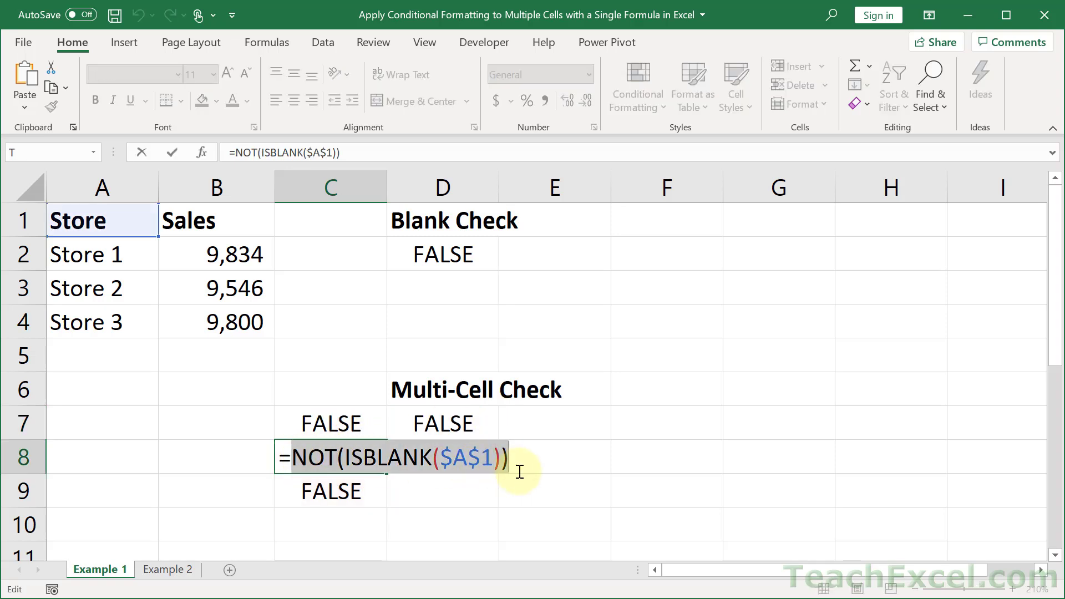
{"action": "key", "text": "Escape"}
{"action": "left_click", "coordinate": [355, 425]}
{"action": "double_click", "coordinate": [361, 424]}
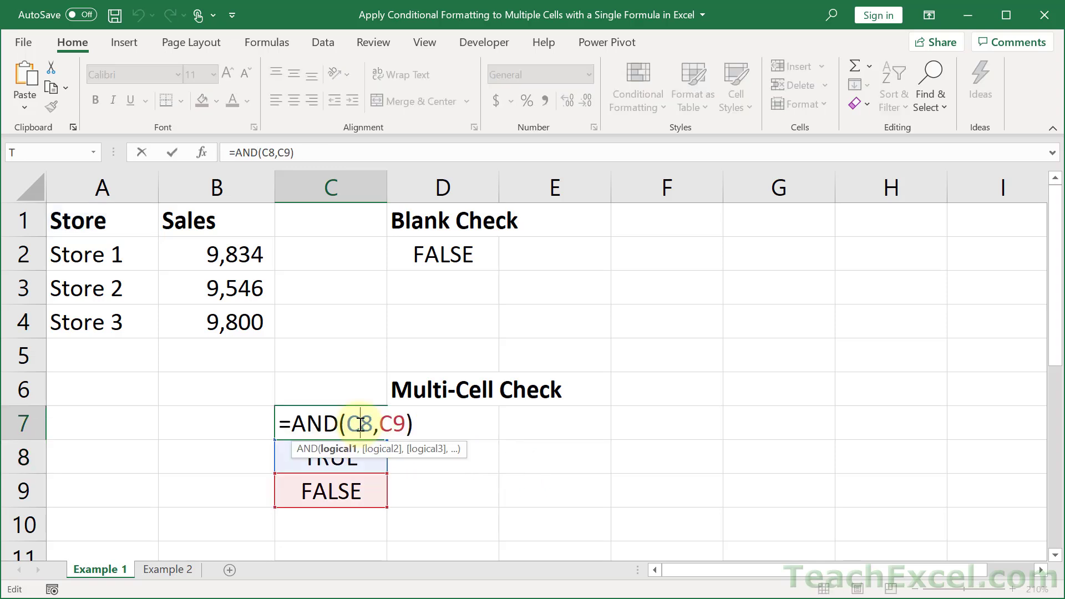
{"action": "key", "text": "ctrl+v"}
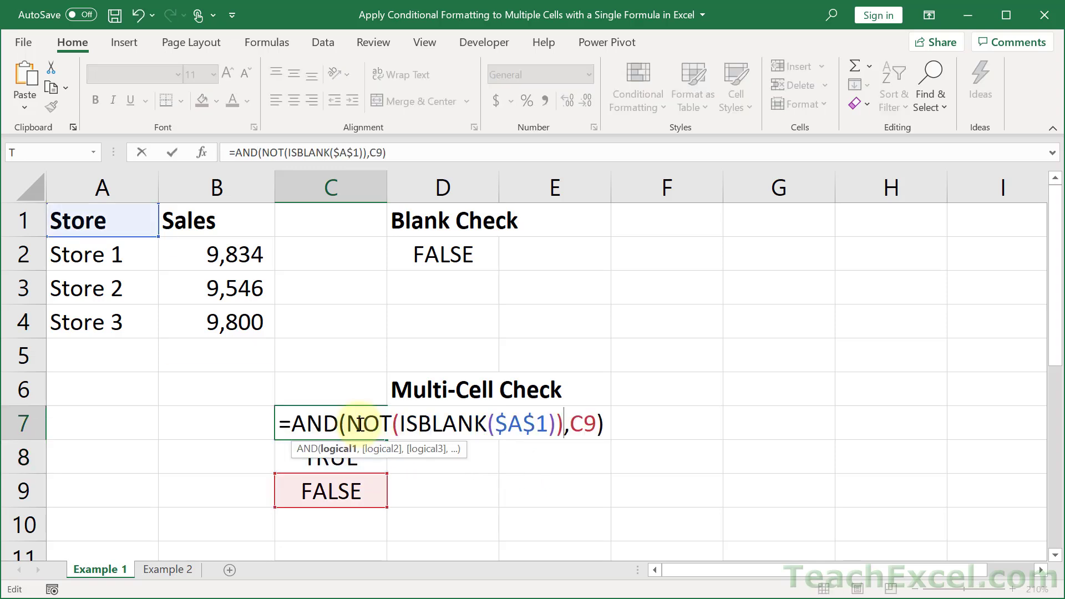
{"action": "key", "text": "Return"}
Replace the C9 reference in C7's formula with ISBLANK($A2) copied from C9
{"action": "double_click", "coordinate": [334, 492]}
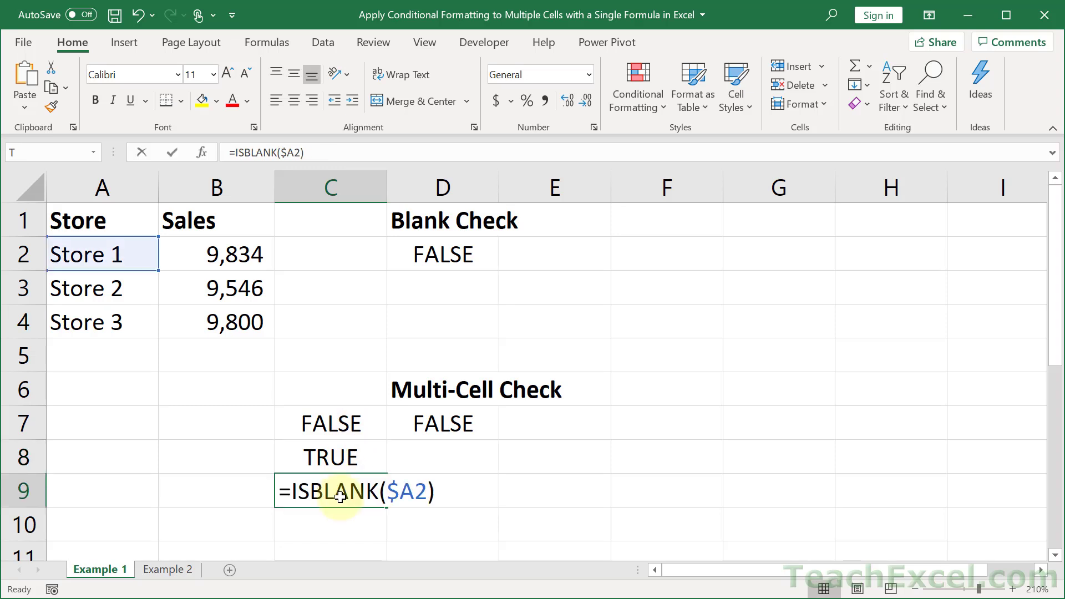
{"action": "left_click_drag", "start_coordinate": [292, 490], "coordinate": [498, 491]}
{"action": "key", "text": "ctrl+c"}
{"action": "key", "text": "Escape"}
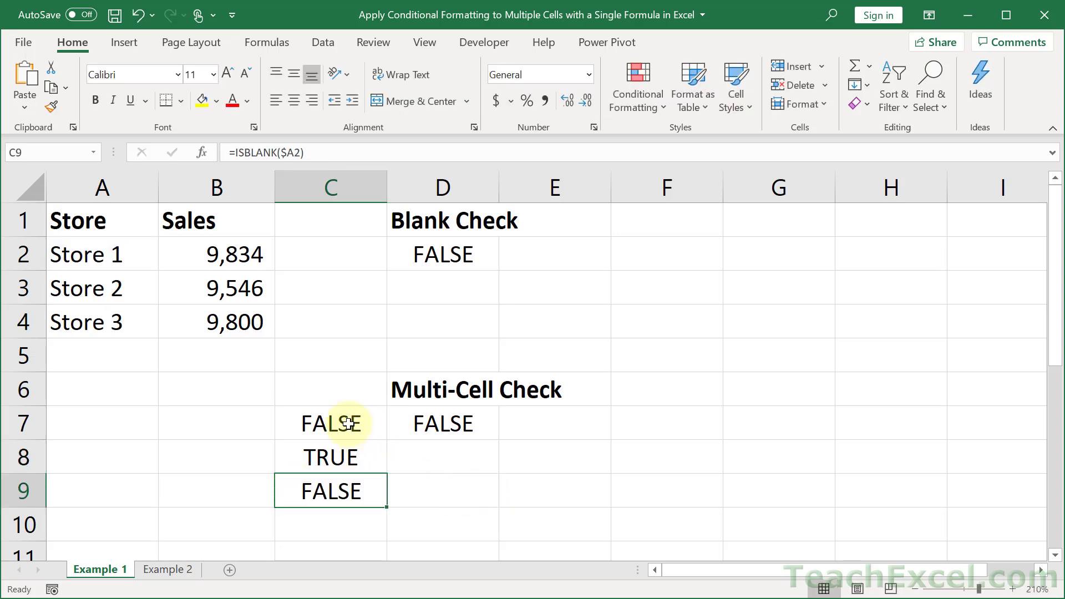
{"action": "double_click", "coordinate": [346, 424]}
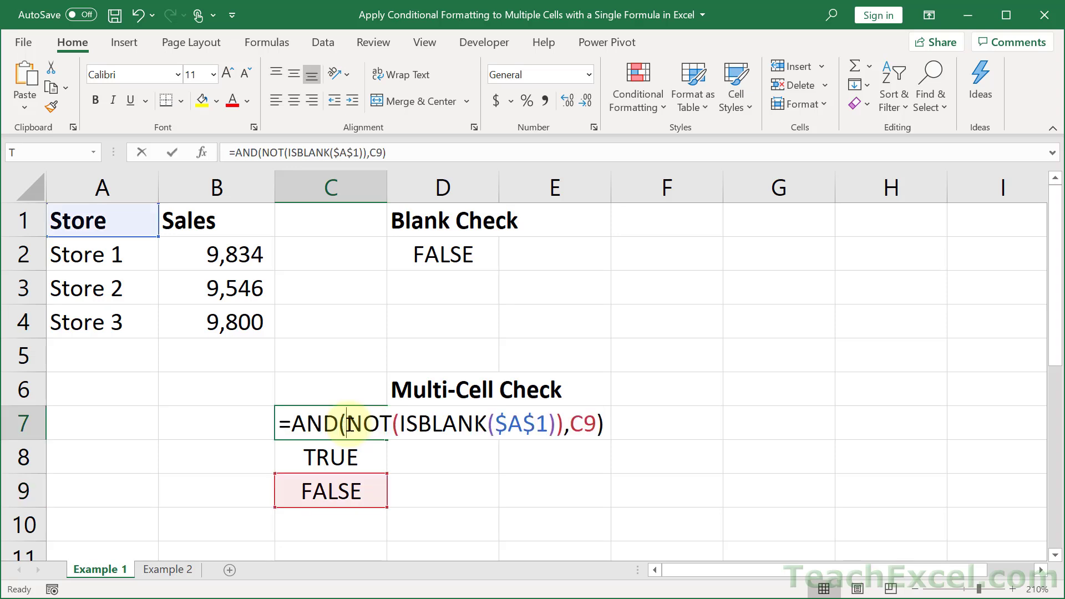
{"action": "double_click", "coordinate": [582, 428]}
{"action": "key", "text": "ctrl+v"}
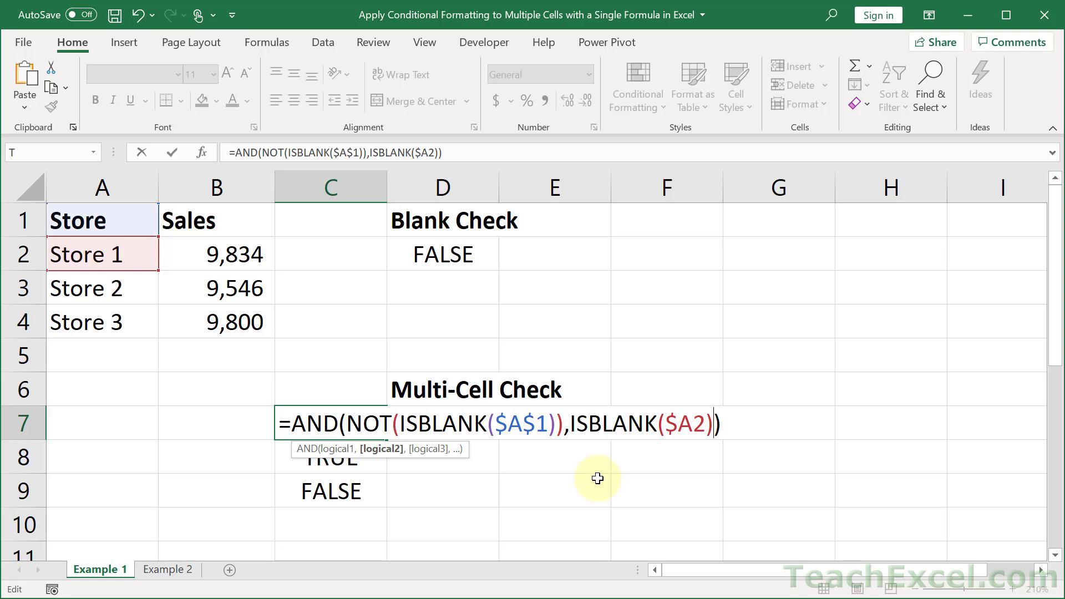
Confirm C7 and fill its AND formula down through C9
{"action": "key", "text": "Tab"}
{"action": "left_click", "coordinate": [336, 427]}
{"action": "left_click_drag", "start_coordinate": [384, 440], "coordinate": [384, 495]}
Review the C7, C8 and C9 formulas testing A2–A4, and copy D7's formula text
{"action": "double_click", "coordinate": [331, 423]}
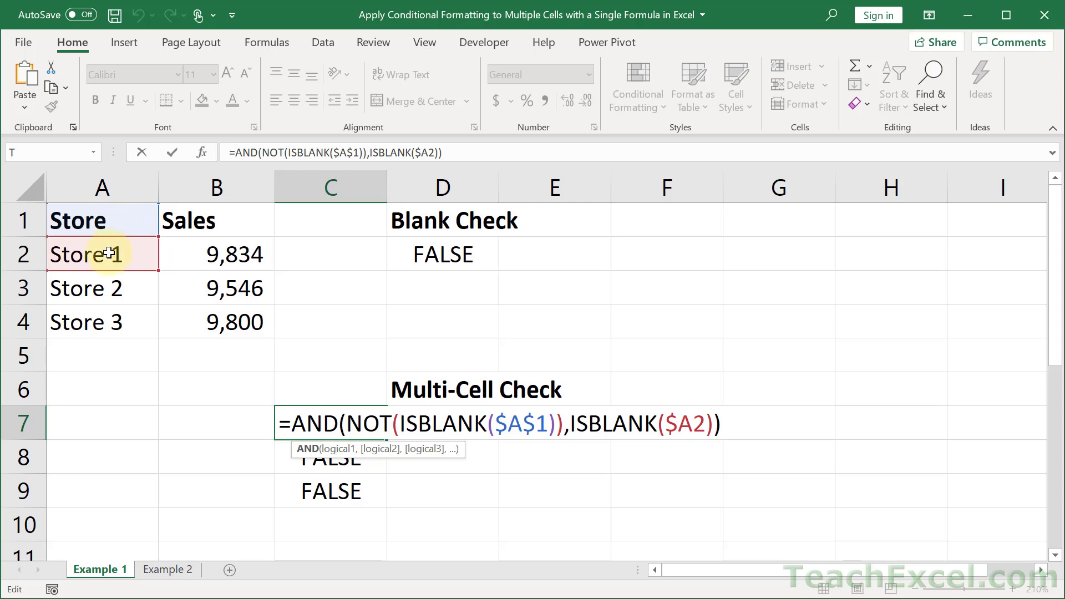
{"action": "key", "text": "Escape"}
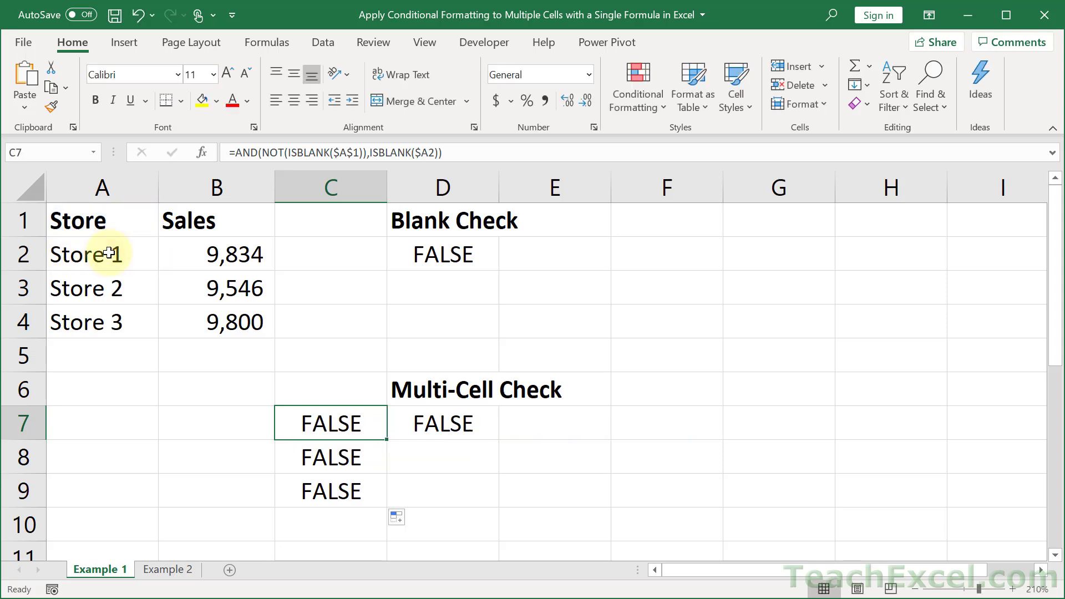
{"action": "double_click", "coordinate": [326, 459]}
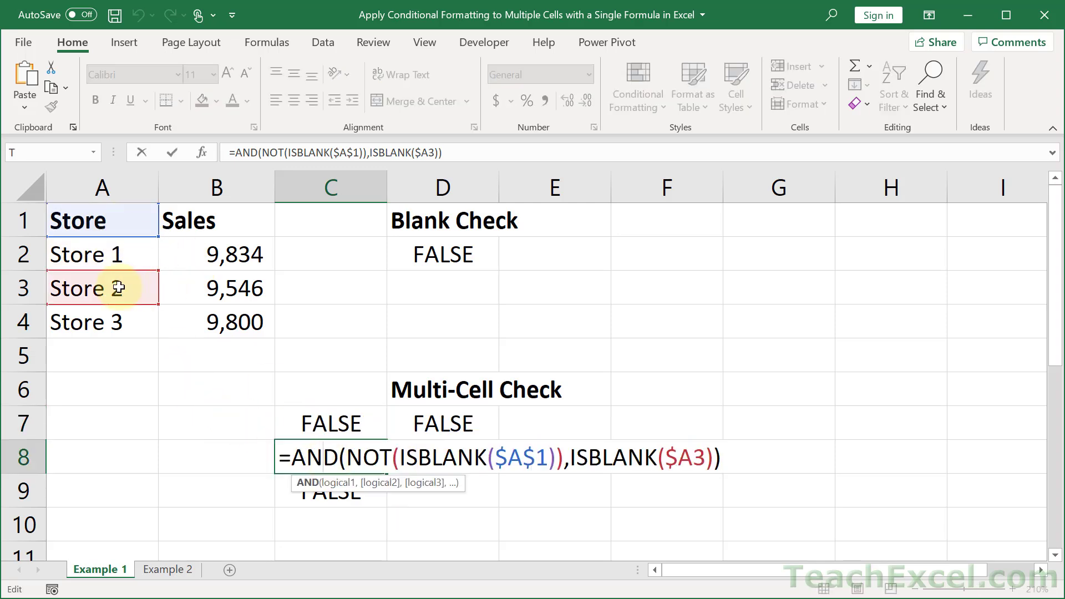
{"action": "key", "text": "Escape"}
{"action": "double_click", "coordinate": [344, 490]}
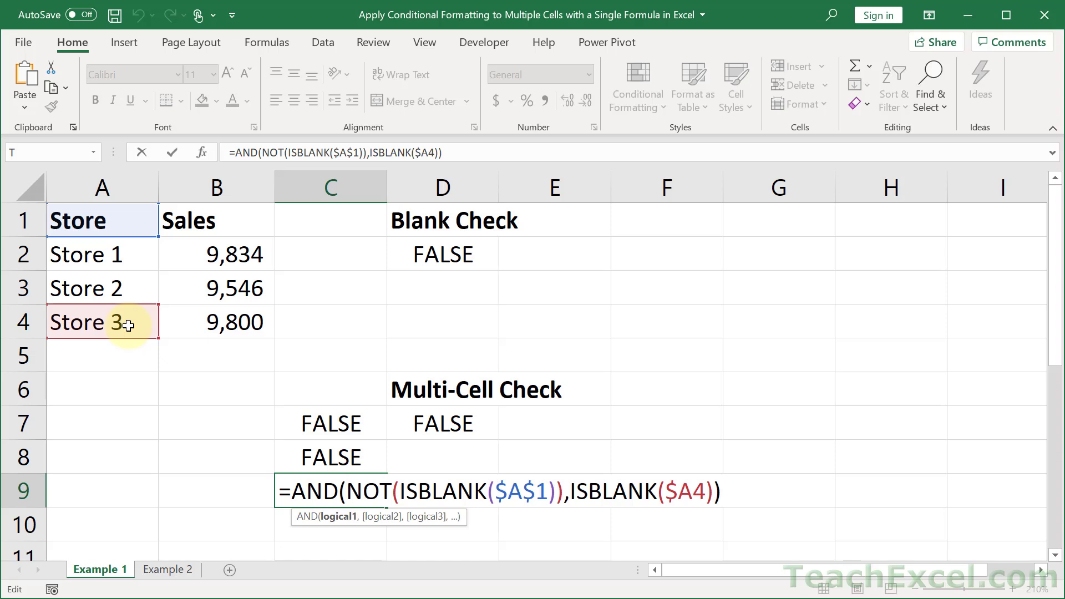
{"action": "key", "text": "Escape"}
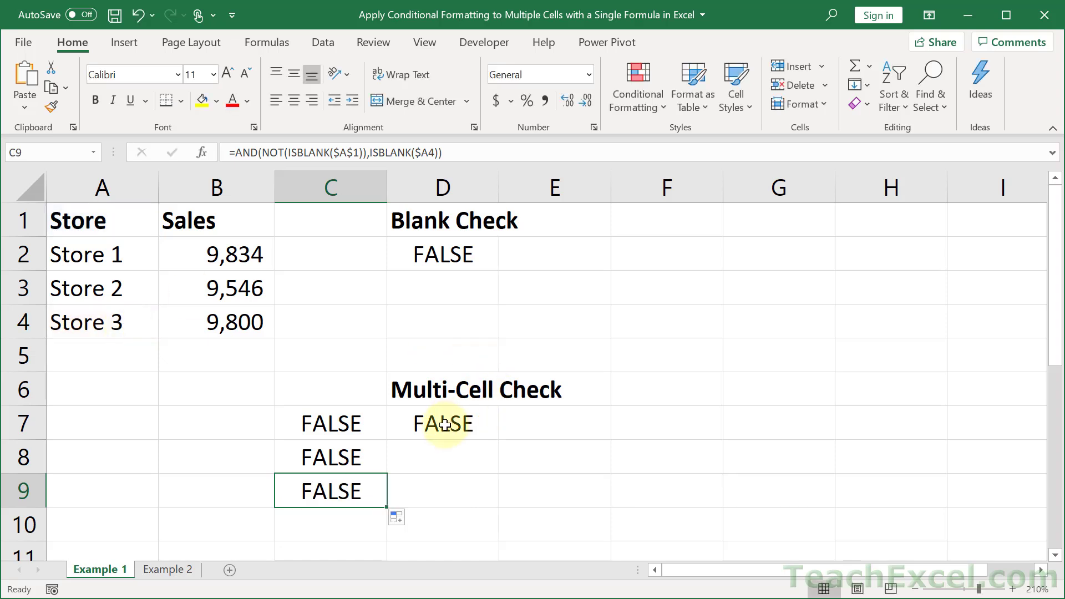
{"action": "double_click", "coordinate": [446, 426]}
{"action": "left_click_drag", "start_coordinate": [394, 425], "coordinate": [856, 412]}
{"action": "key", "text": "ctrl+c"}
{"action": "key", "text": "Escape"}
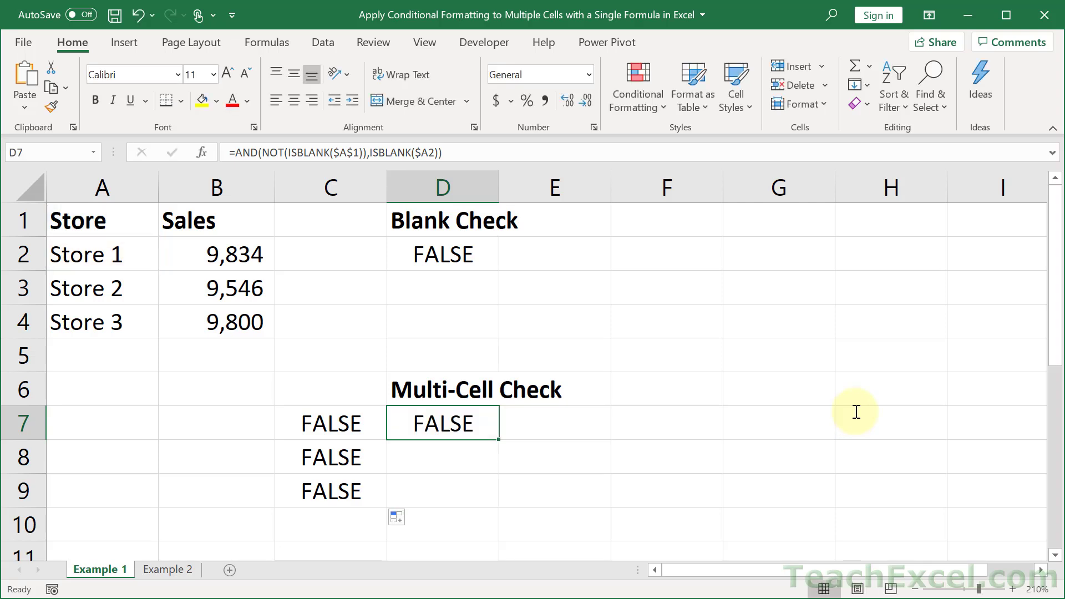
Give store names A2:A4 a formula-based red-fill rule using the pasted AND(NOT(ISBLANK)) formula
{"action": "left_click_drag", "start_coordinate": [116, 254], "coordinate": [107, 321]}
{"action": "left_click", "coordinate": [648, 91]}
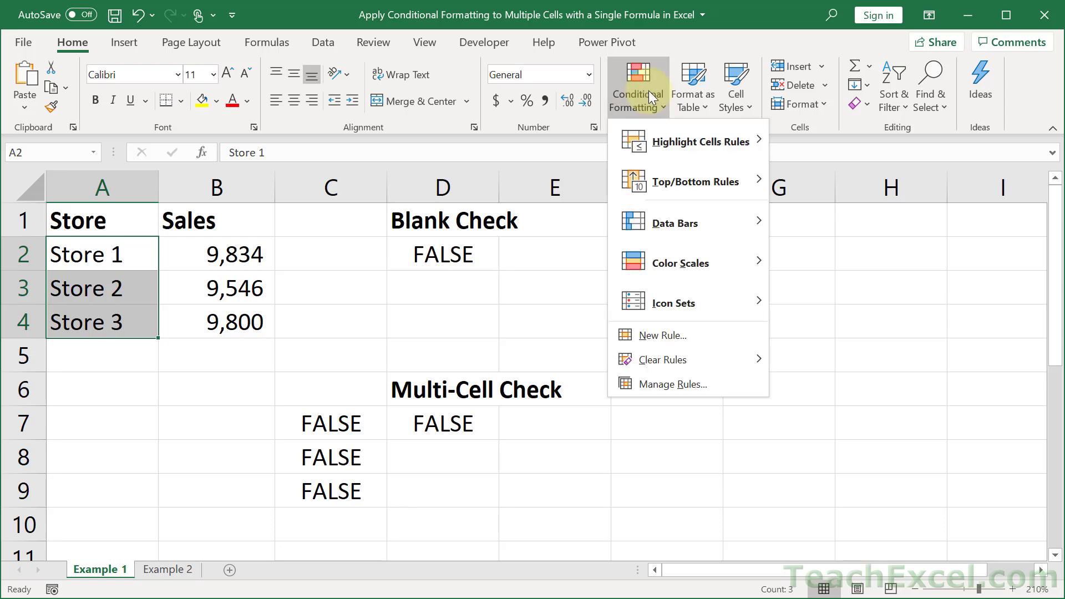
{"action": "left_click", "coordinate": [677, 332]}
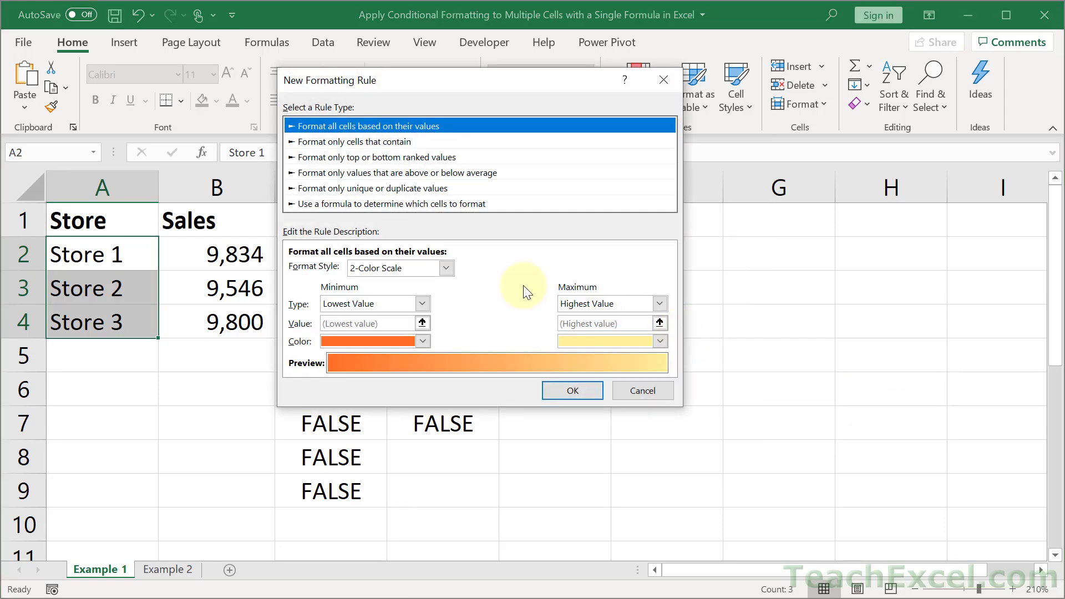
{"action": "left_click", "coordinate": [320, 204]}
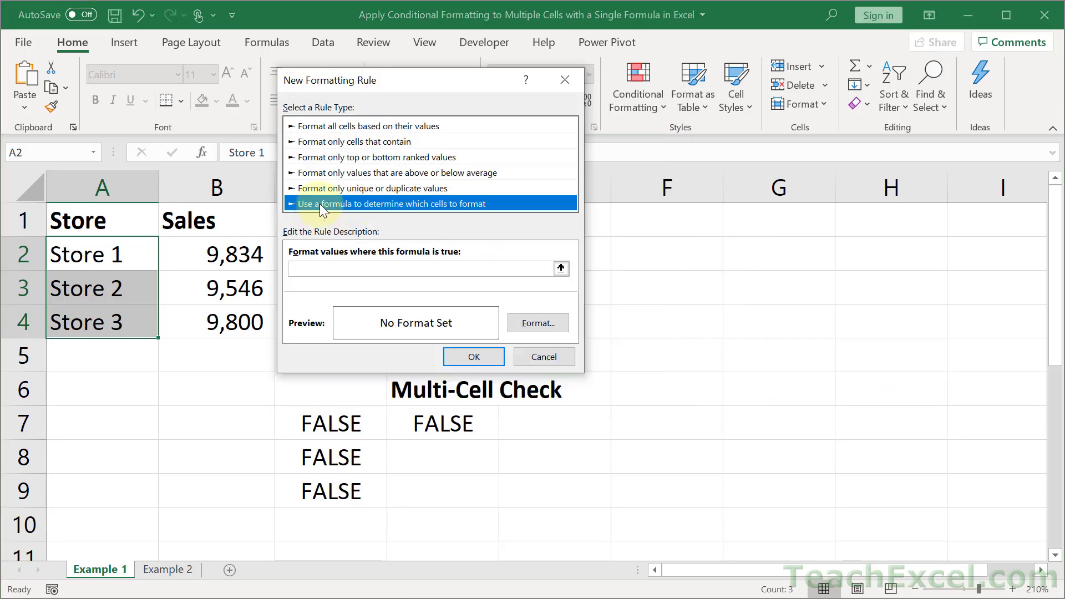
{"action": "left_click", "coordinate": [330, 268]}
{"action": "key", "text": "ctrl+v"}
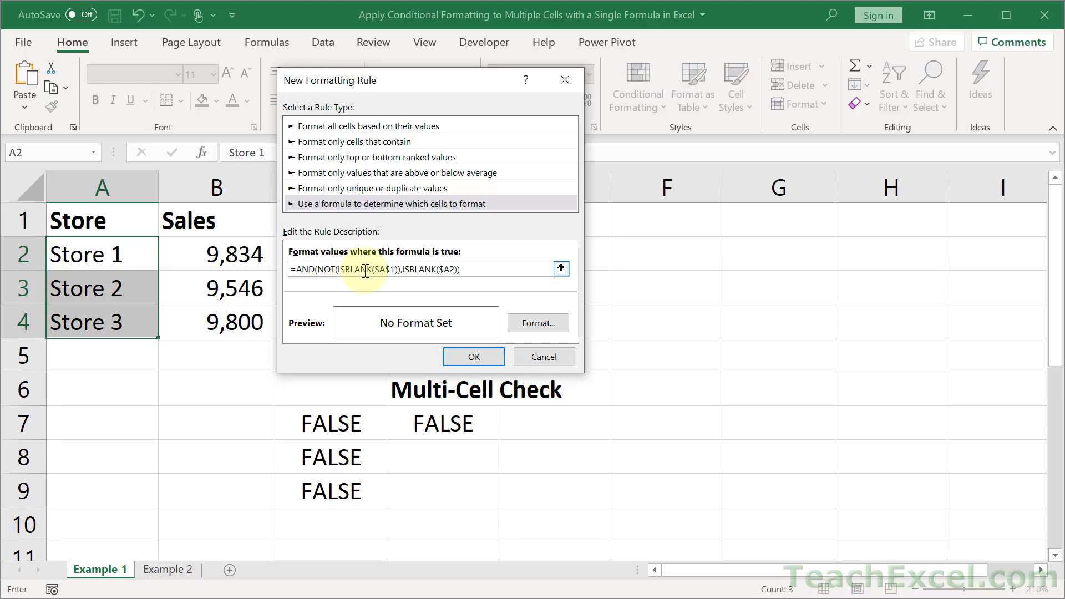
{"action": "left_click", "coordinate": [518, 323]}
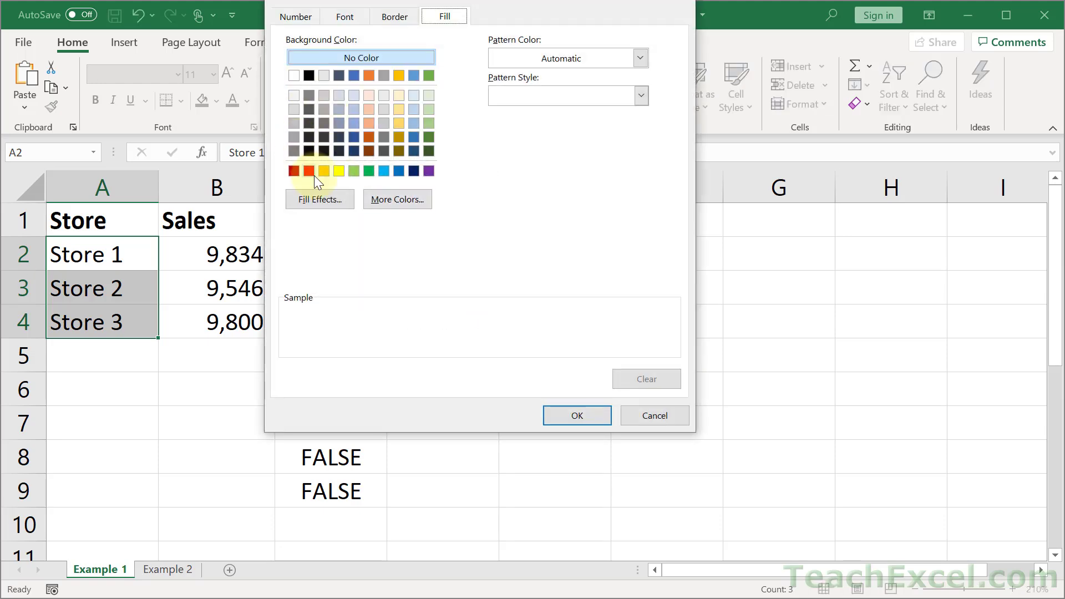
{"action": "left_click", "coordinate": [311, 174]}
{"action": "left_click", "coordinate": [575, 417]}
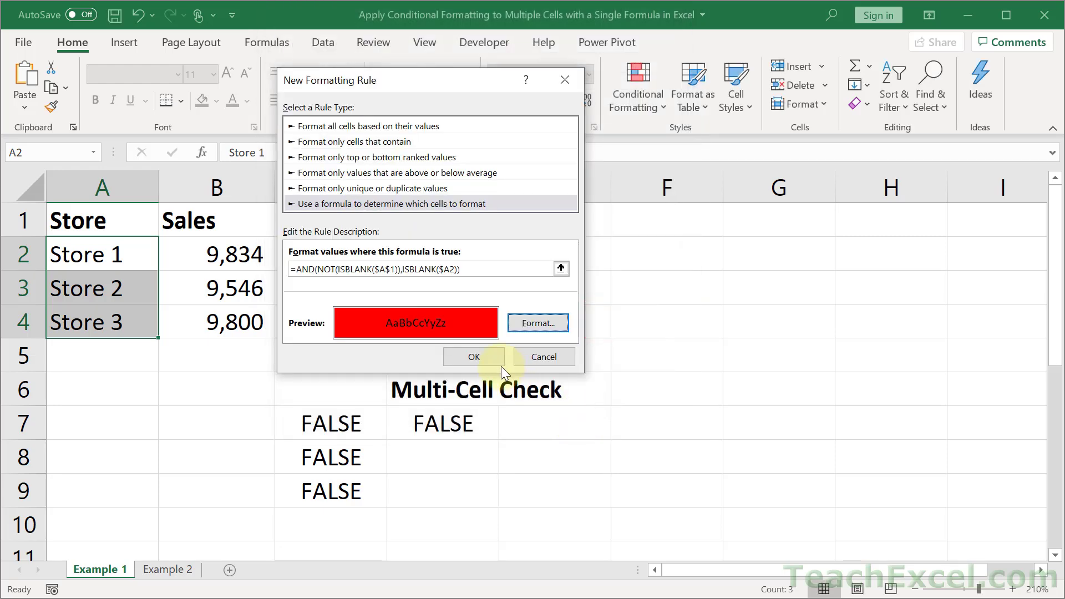
{"action": "left_click", "coordinate": [474, 356]}
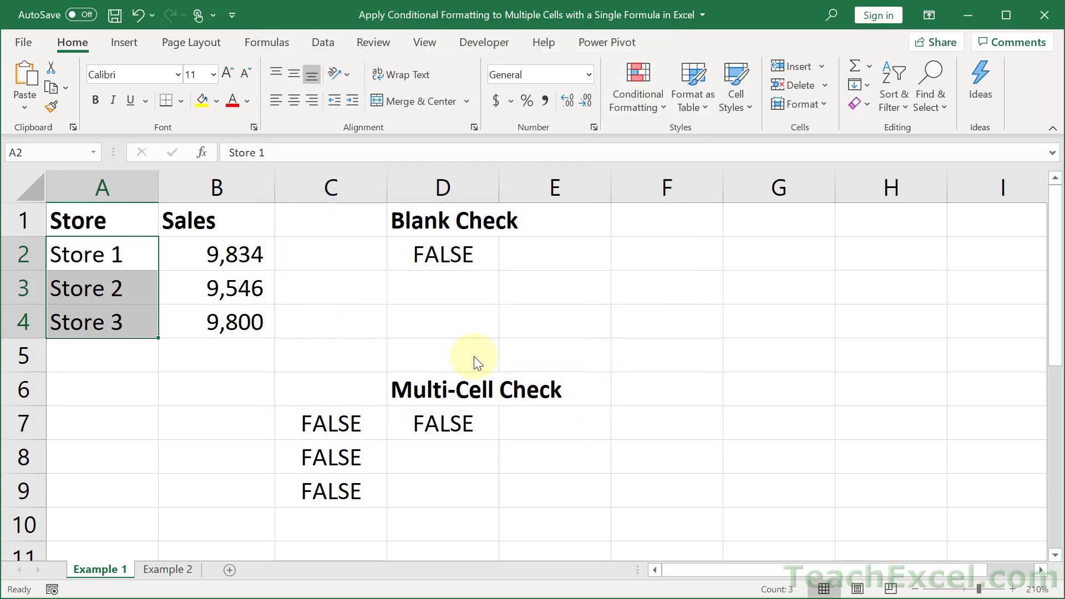
{"action": "left_click", "coordinate": [119, 253]}
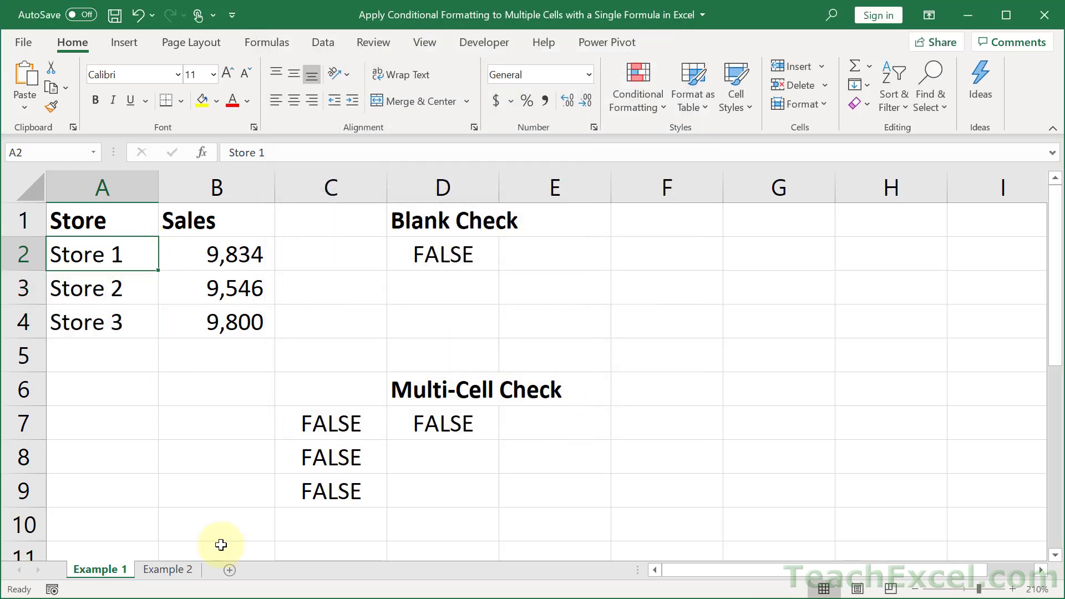
{"action": "key", "text": "Delete"}
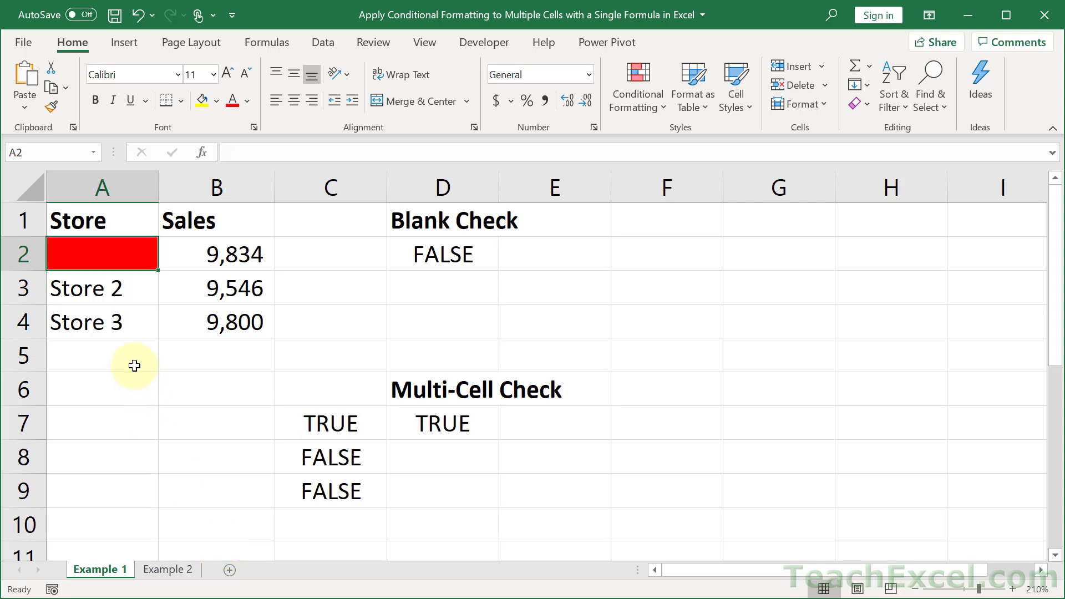
{"action": "left_click", "coordinate": [116, 322]}
{"action": "key", "text": "Delete"}
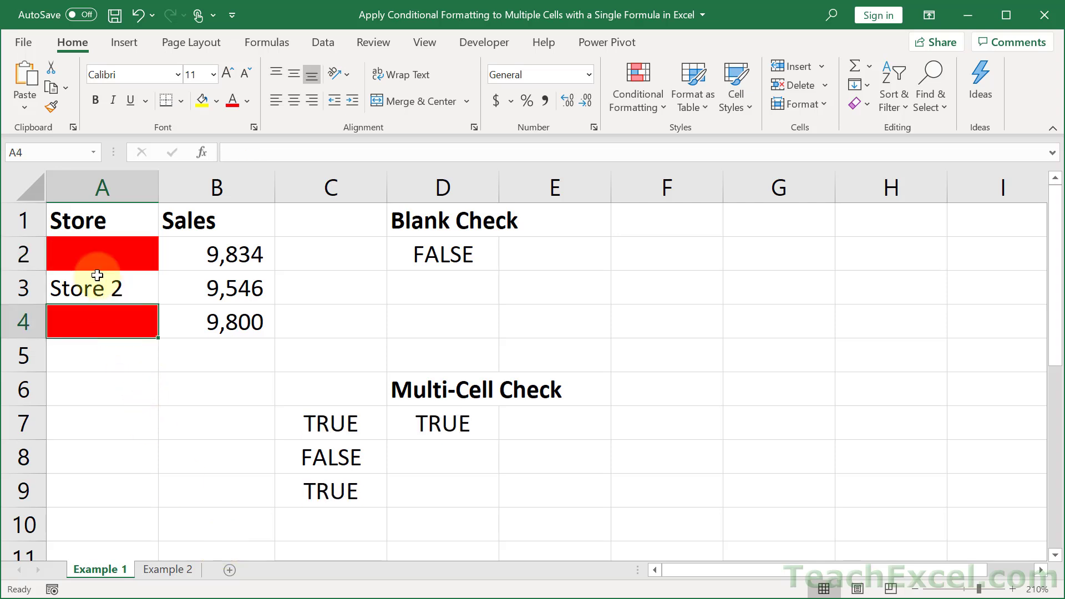
{"action": "left_click", "coordinate": [91, 219]}
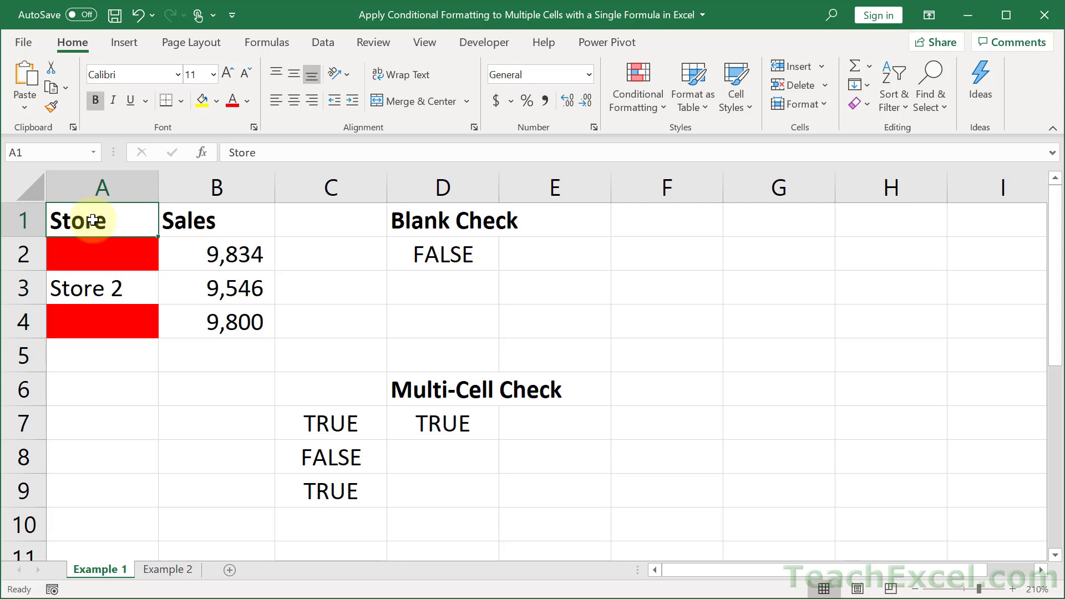
{"action": "key", "text": "Delete"}
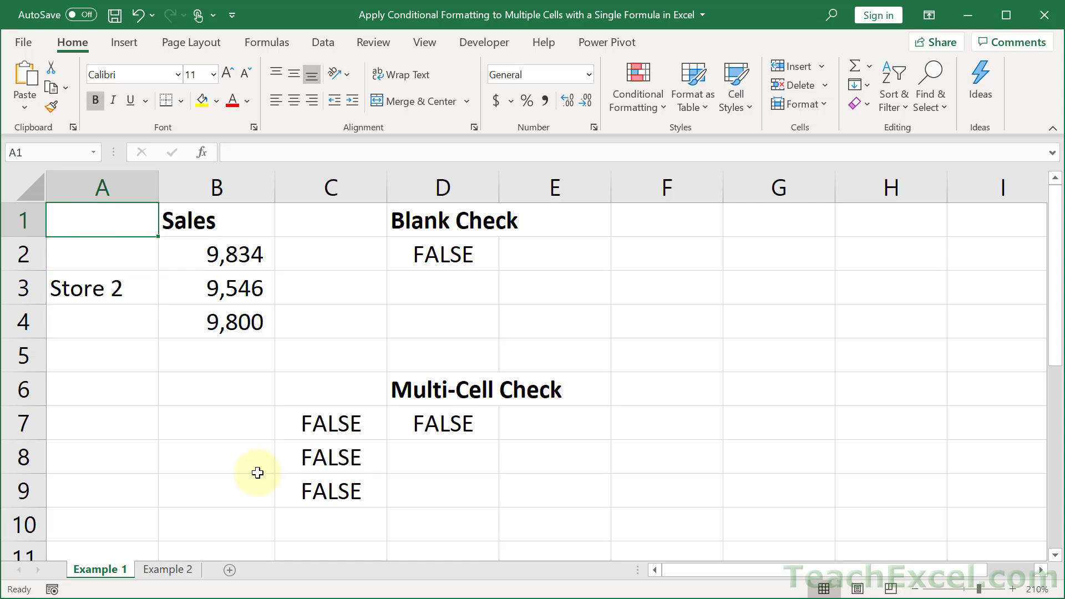
{"action": "key", "text": "ctrl+z"}
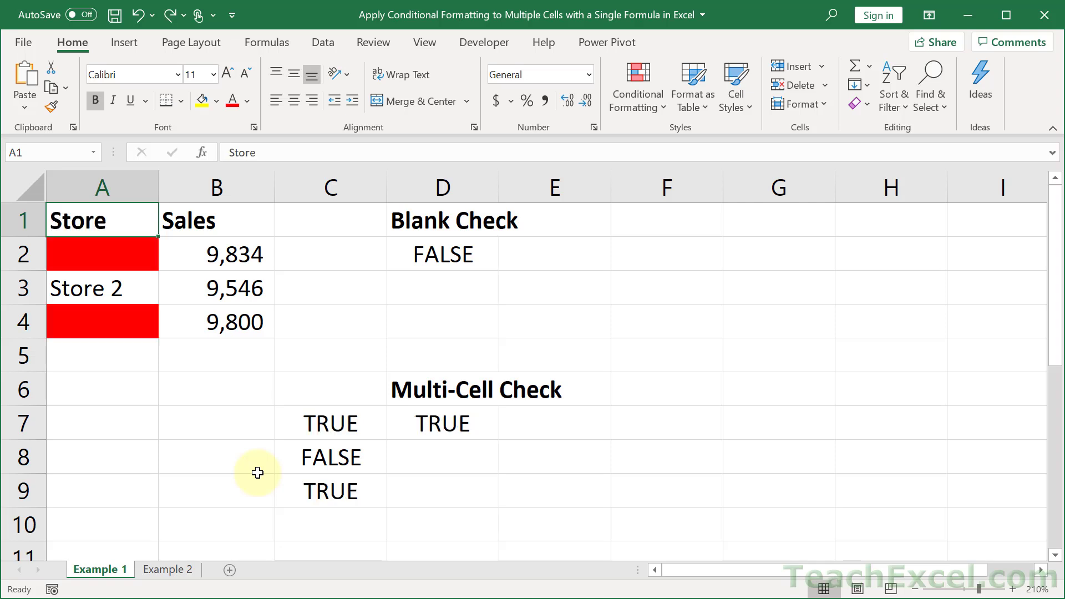
{"action": "key", "text": "ctrl+y"}
{"action": "key", "text": "ctrl+y"}
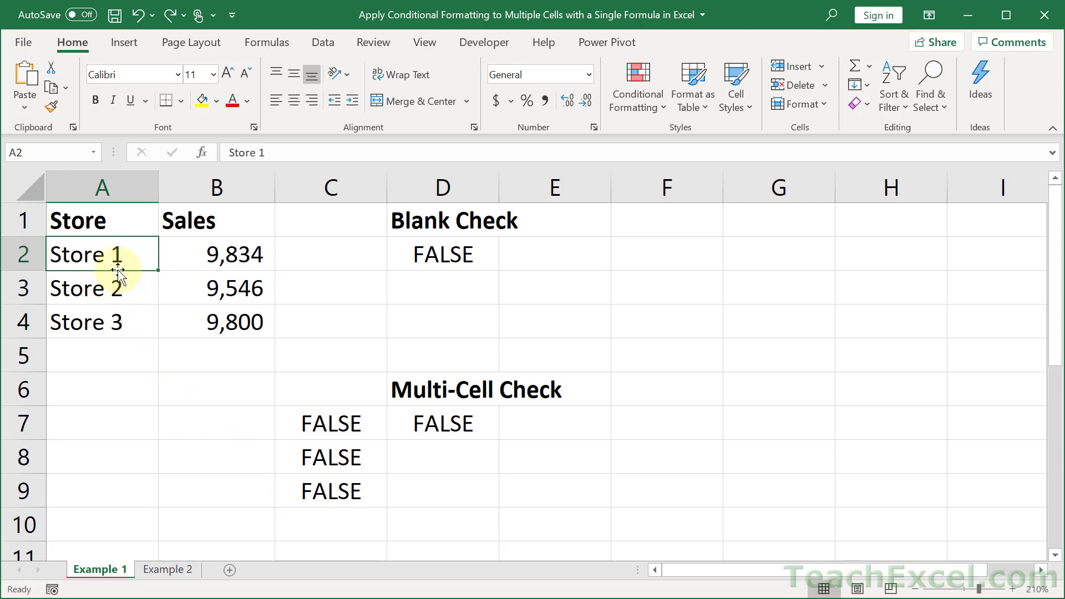
{"action": "left_click_drag", "start_coordinate": [112, 258], "coordinate": [117, 319]}
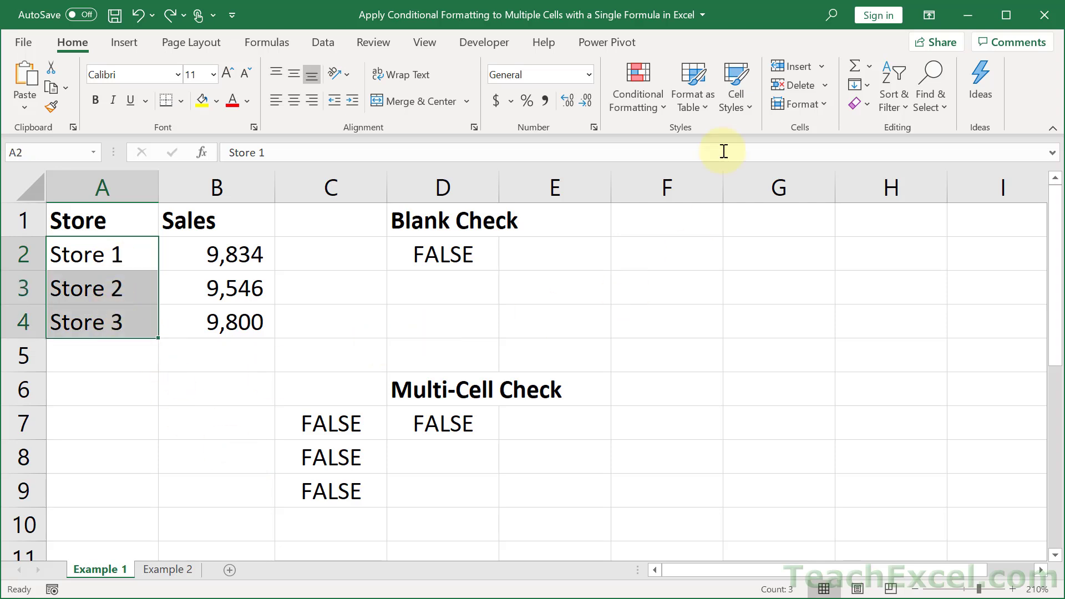
{"action": "left_click", "coordinate": [563, 324]}
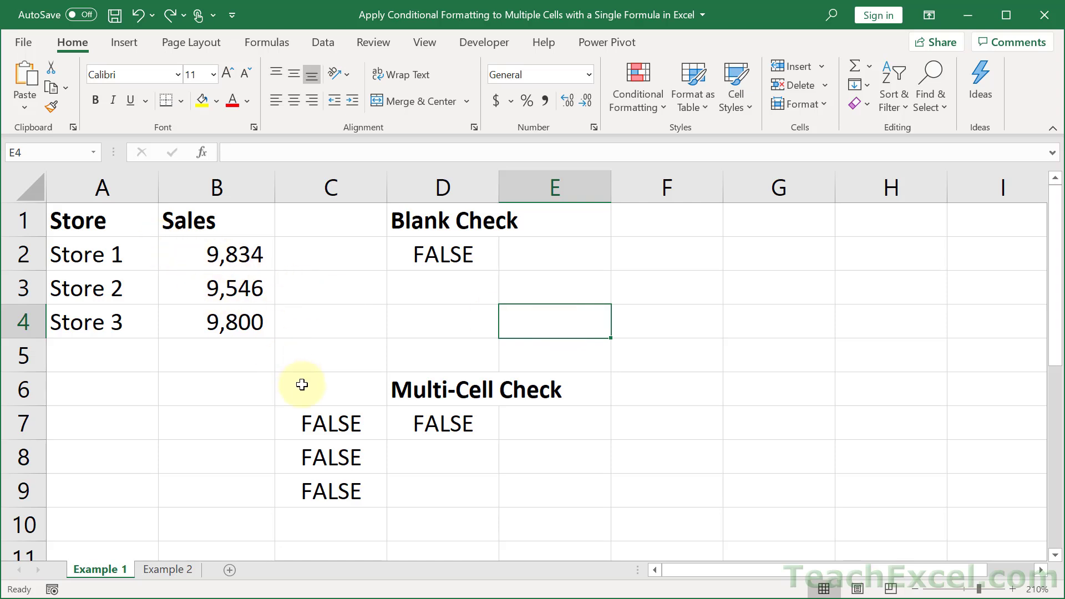
{"action": "double_click", "coordinate": [303, 419]}
{"action": "key", "text": "Escape"}
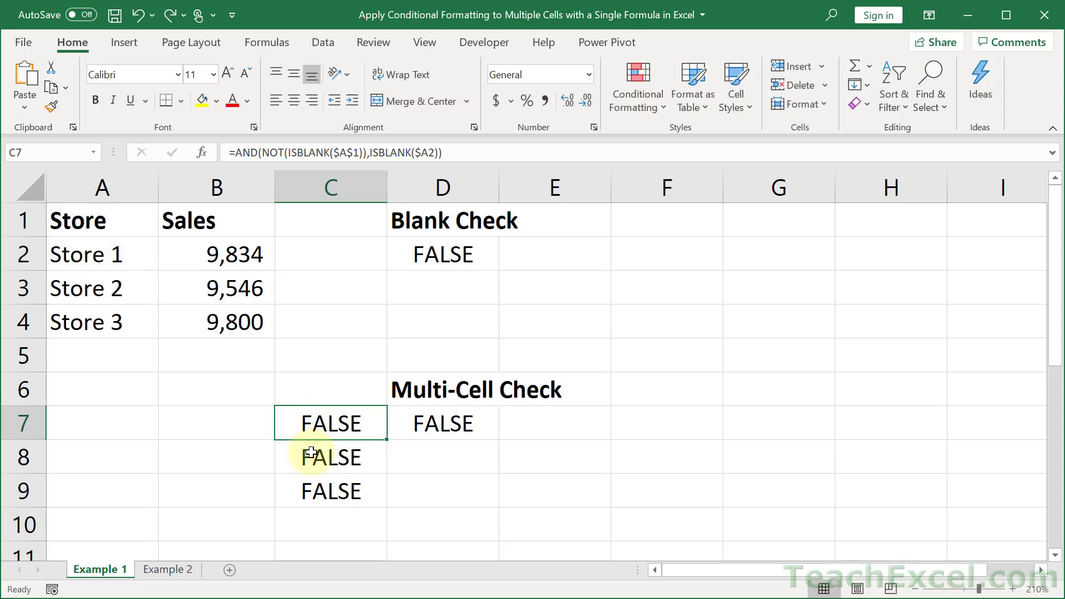
{"action": "double_click", "coordinate": [310, 452]}
{"action": "key", "text": "Escape"}
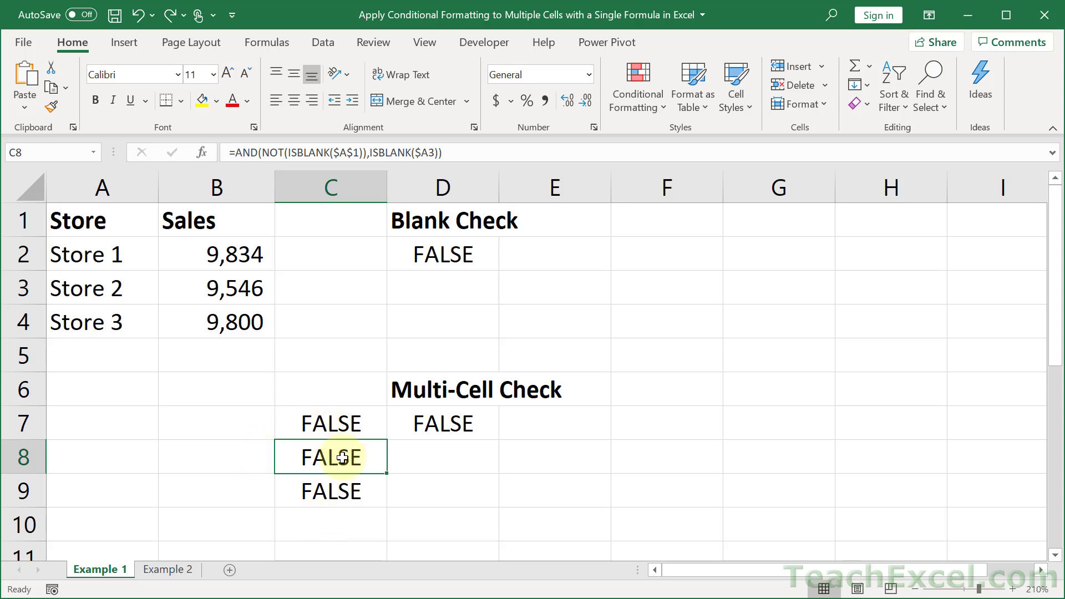
{"action": "left_click_drag", "start_coordinate": [119, 255], "coordinate": [119, 322]}
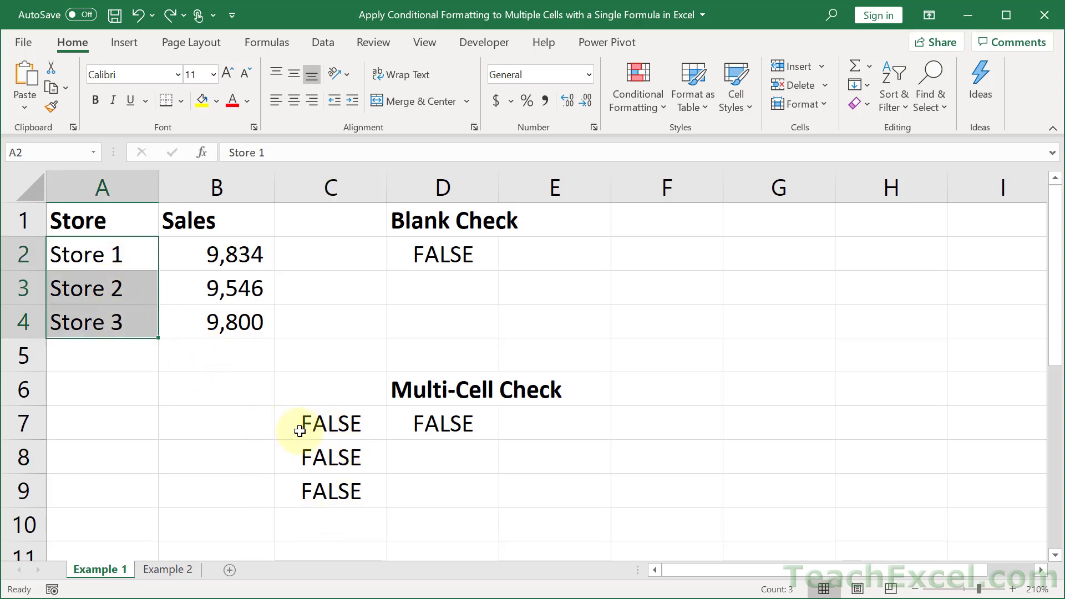
{"action": "left_click", "coordinate": [322, 431]}
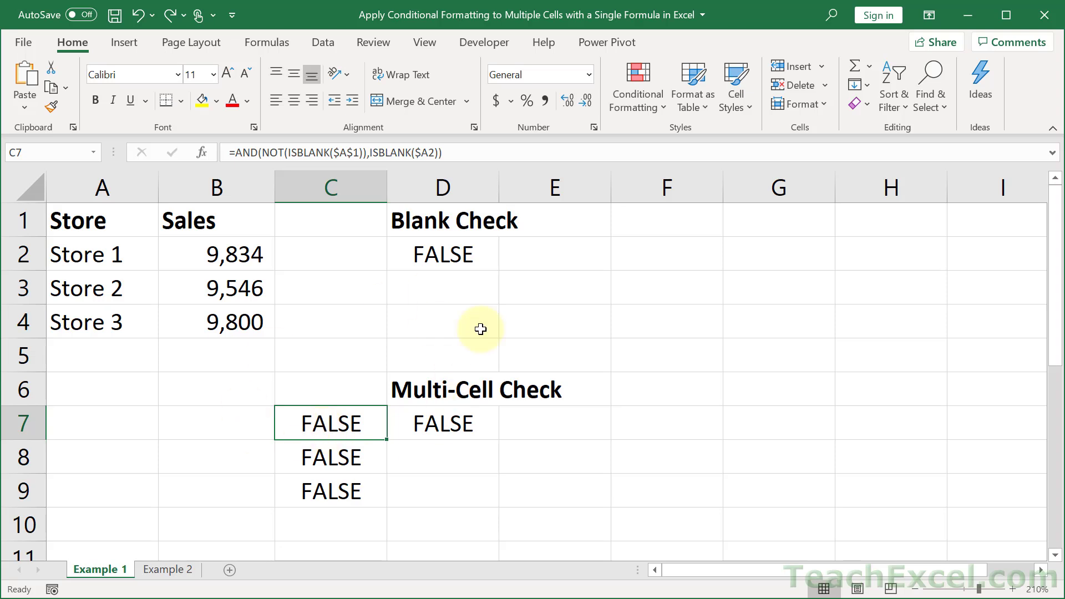
Open the Example 2 sheet and select sales B2:F6, noting the Target row B7:F7
{"action": "left_click", "coordinate": [163, 568]}
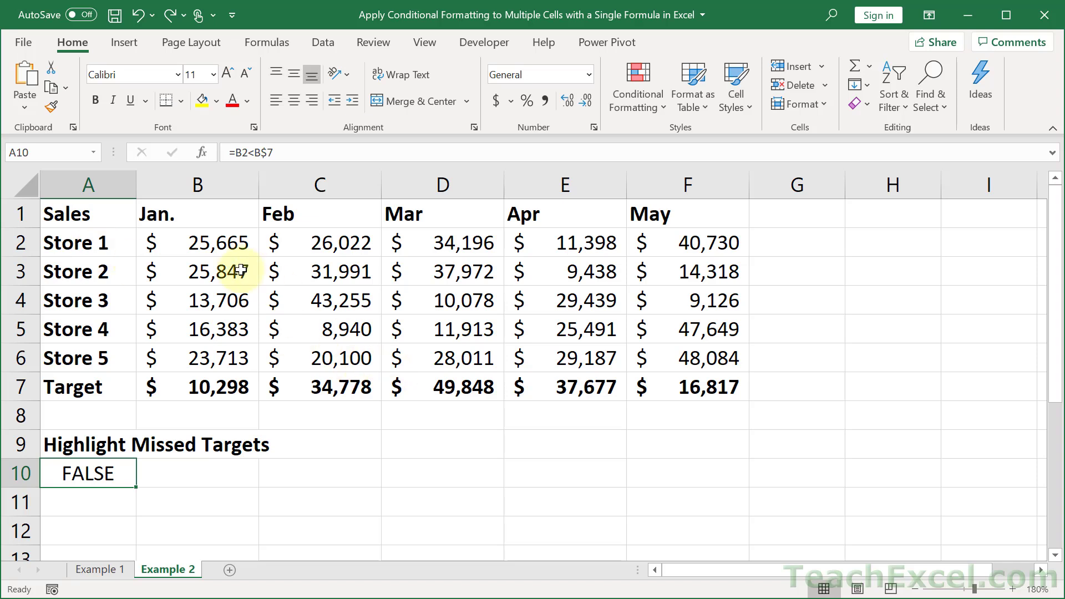
{"action": "left_click", "coordinate": [212, 244]}
{"action": "left_click_drag", "start_coordinate": [212, 244], "coordinate": [732, 362]}
{"action": "left_click_drag", "start_coordinate": [219, 381], "coordinate": [676, 385]}
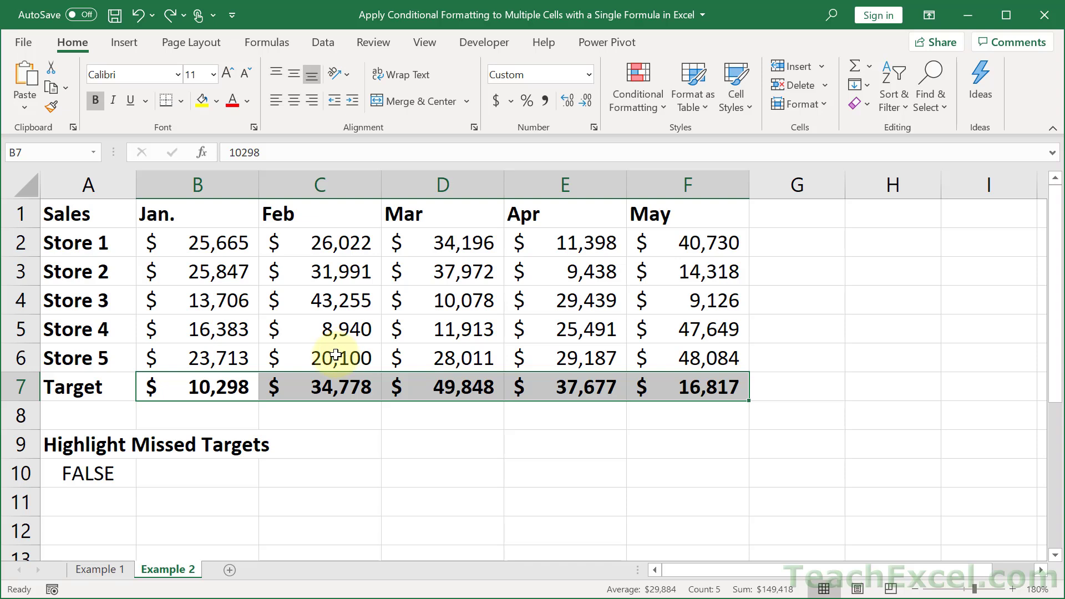
{"action": "left_click", "coordinate": [214, 243]}
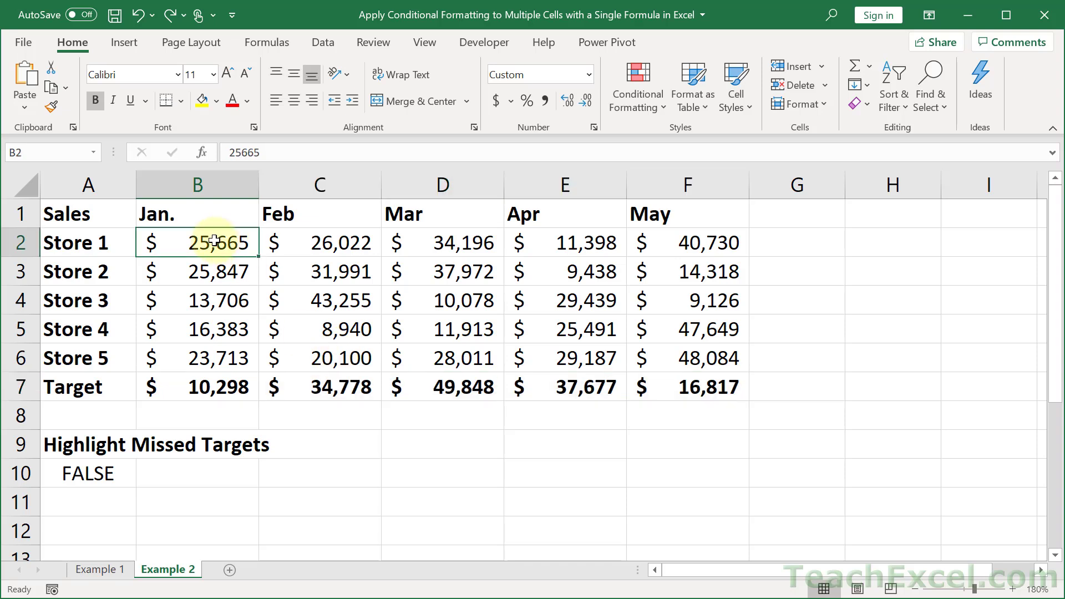
{"action": "left_click_drag", "start_coordinate": [341, 270], "coordinate": [695, 348]}
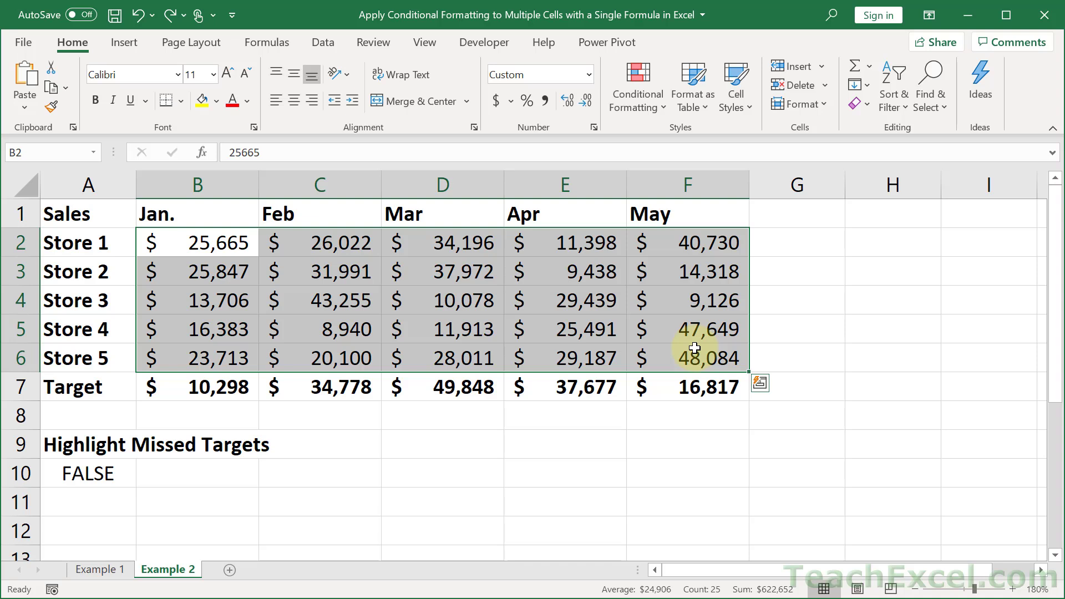
Clear the A10 test and enter =B2<B7 in B10
{"action": "left_click", "coordinate": [222, 477]}
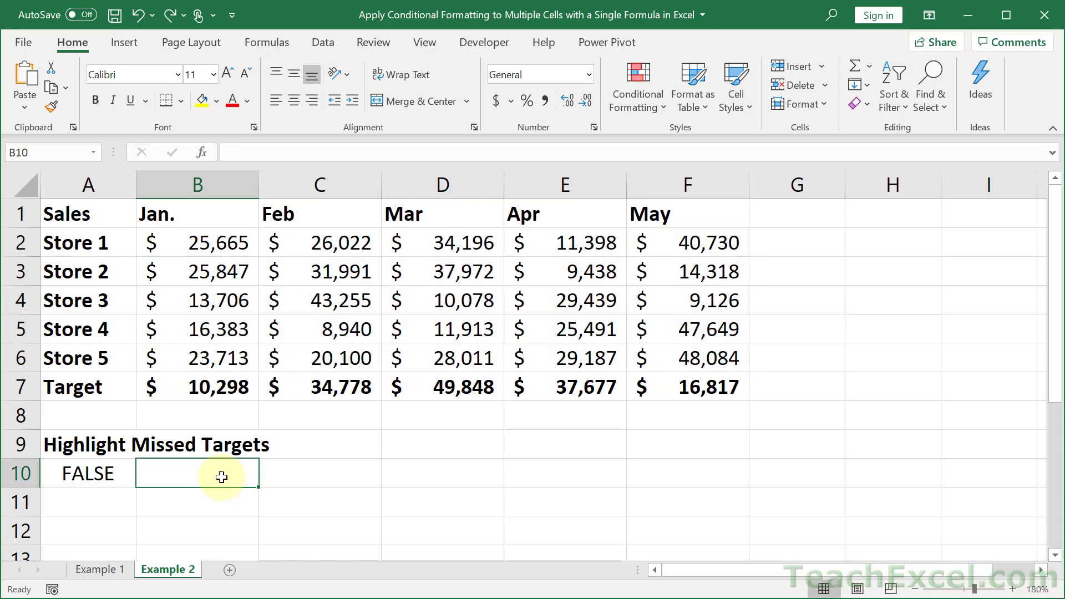
{"action": "left_click", "coordinate": [96, 481]}
{"action": "key", "text": "Delete"}
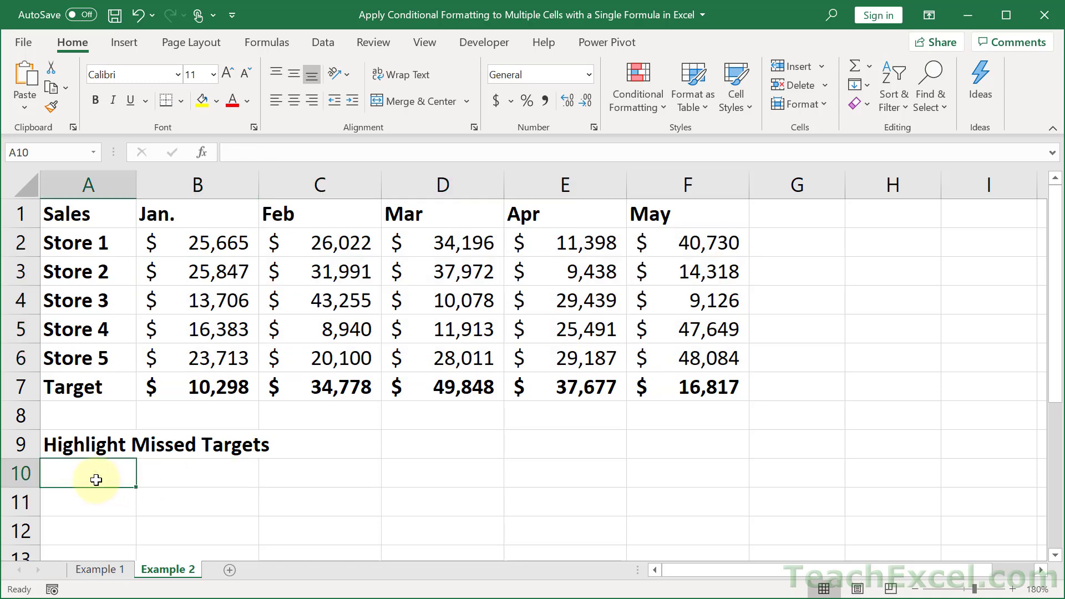
{"action": "key", "text": "Right"}
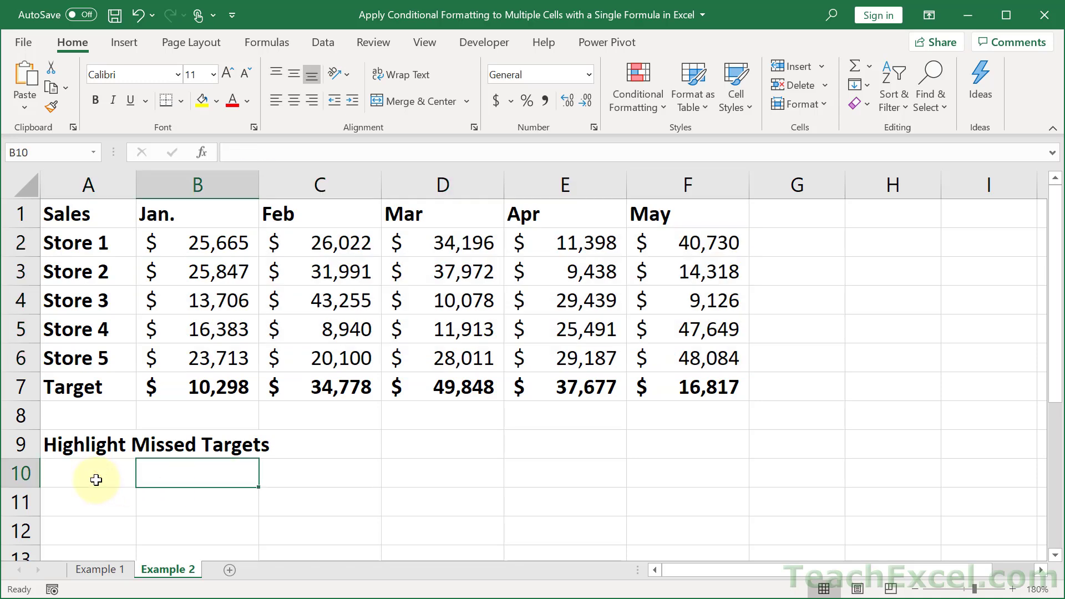
{"action": "type", "text": "="}
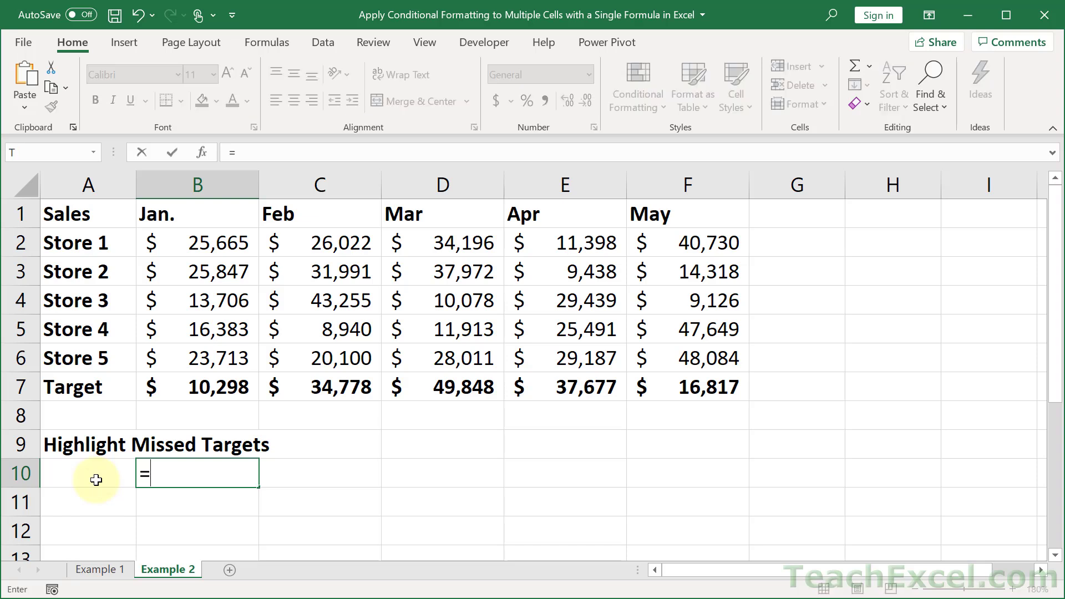
{"action": "left_click", "coordinate": [208, 241]}
{"action": "type", "text": "<"}
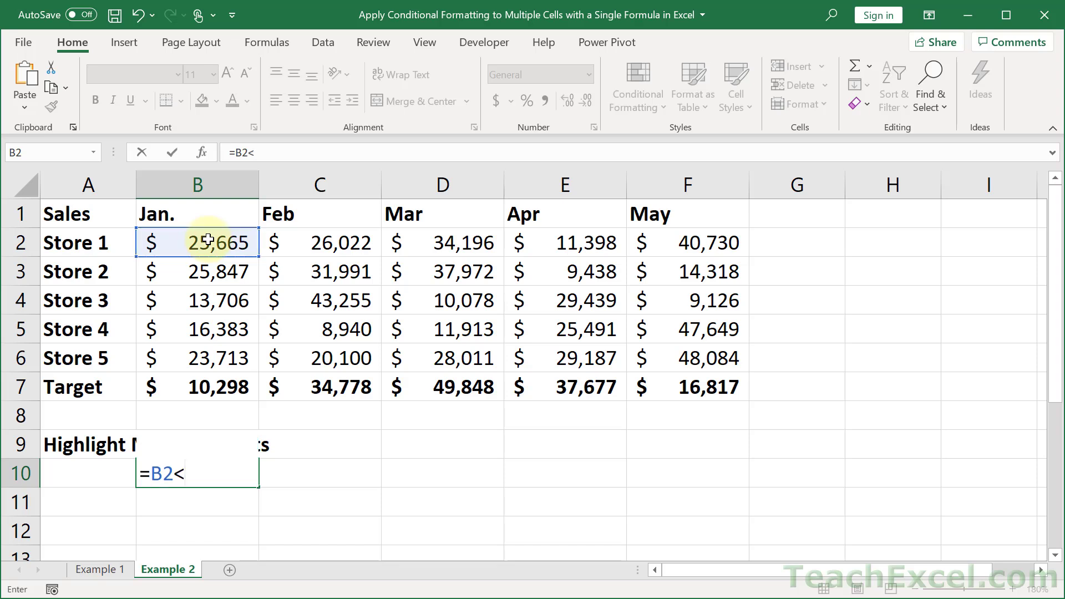
{"action": "left_click", "coordinate": [205, 385]}
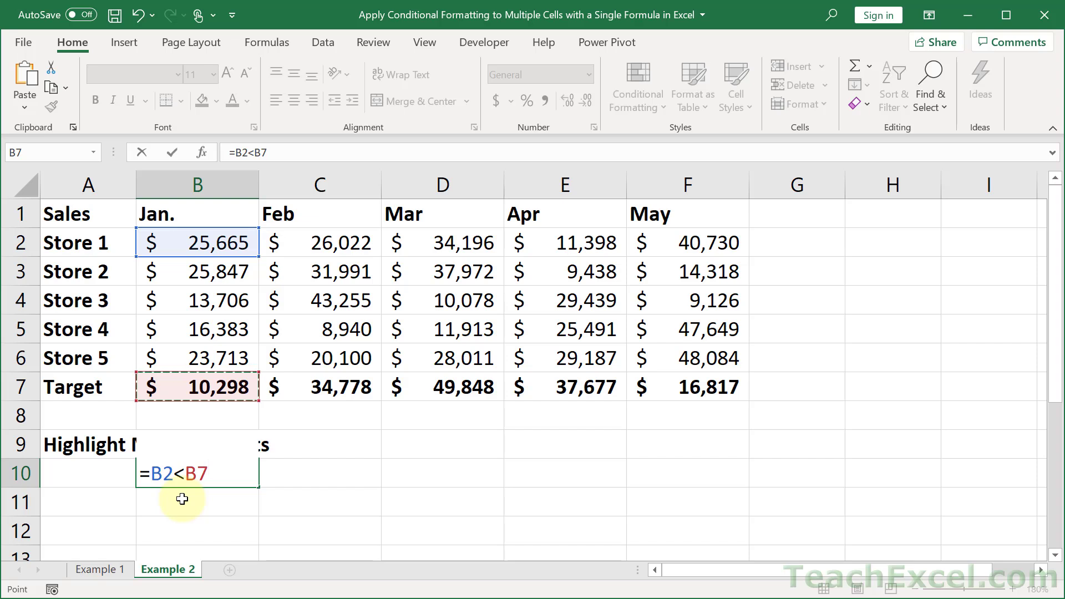
{"action": "key", "text": "ctrl+Return"}
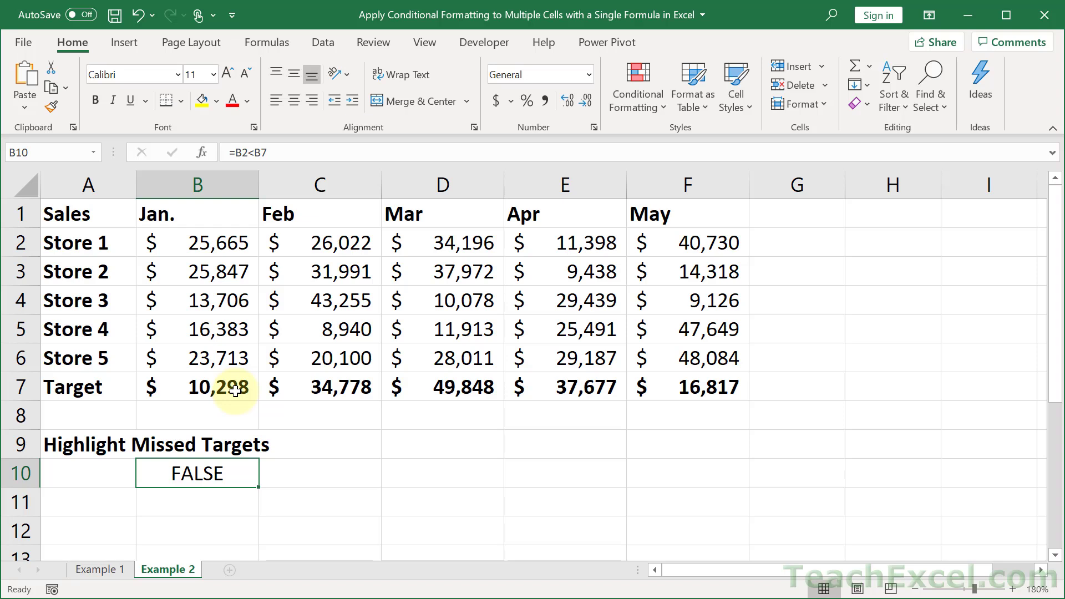
Lock B10's target reference to row 7, making it =B2<B$7
{"action": "double_click", "coordinate": [239, 477]}
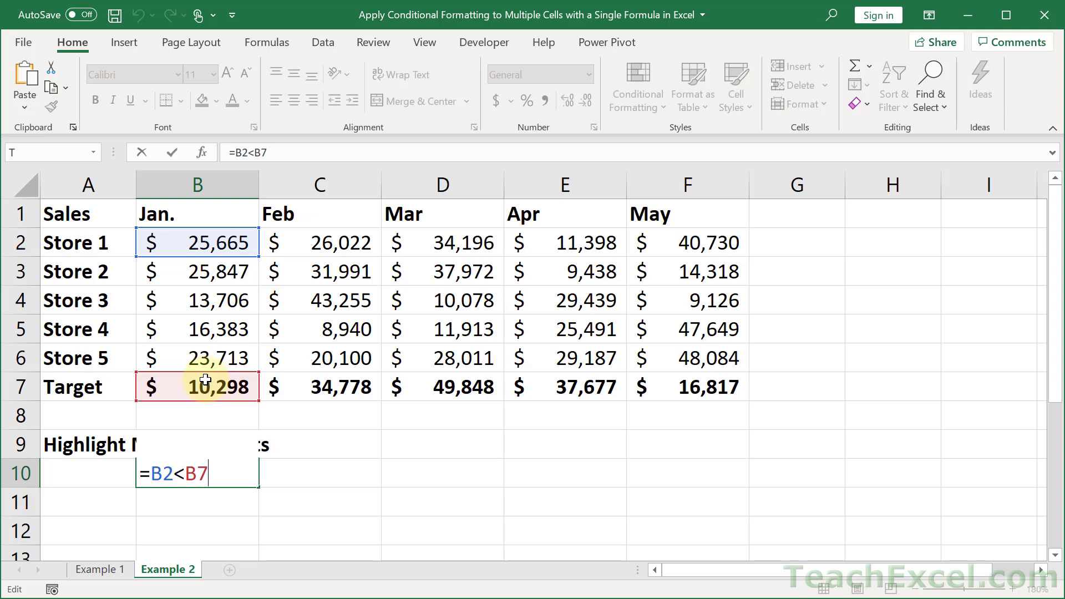
{"action": "left_click", "coordinate": [188, 474]}
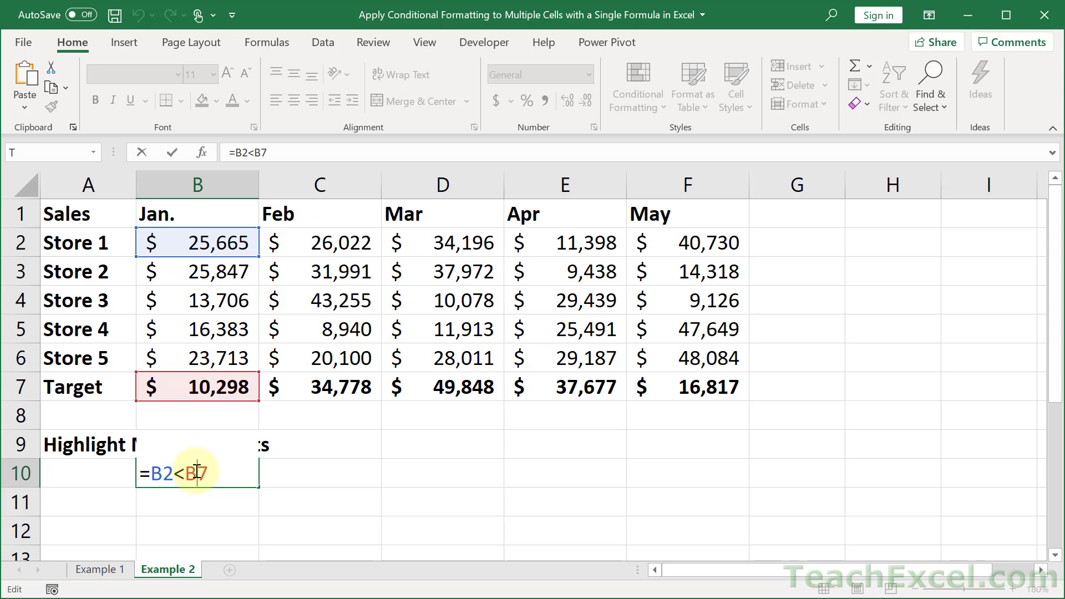
{"action": "key", "text": "F4"}
{"action": "key", "text": "F4"}
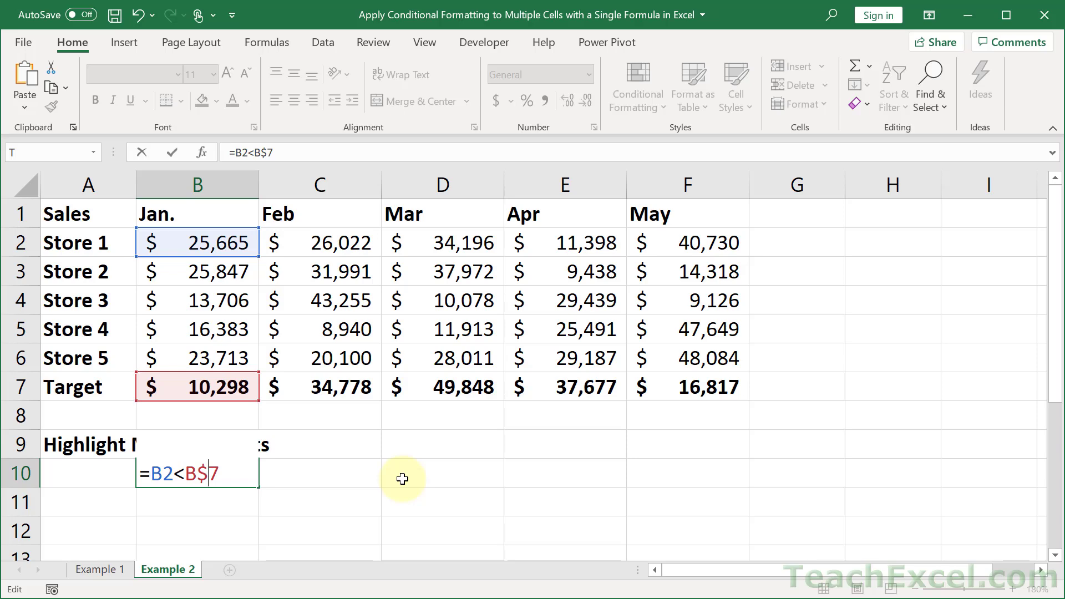
{"action": "key", "text": "ctrl+Return"}
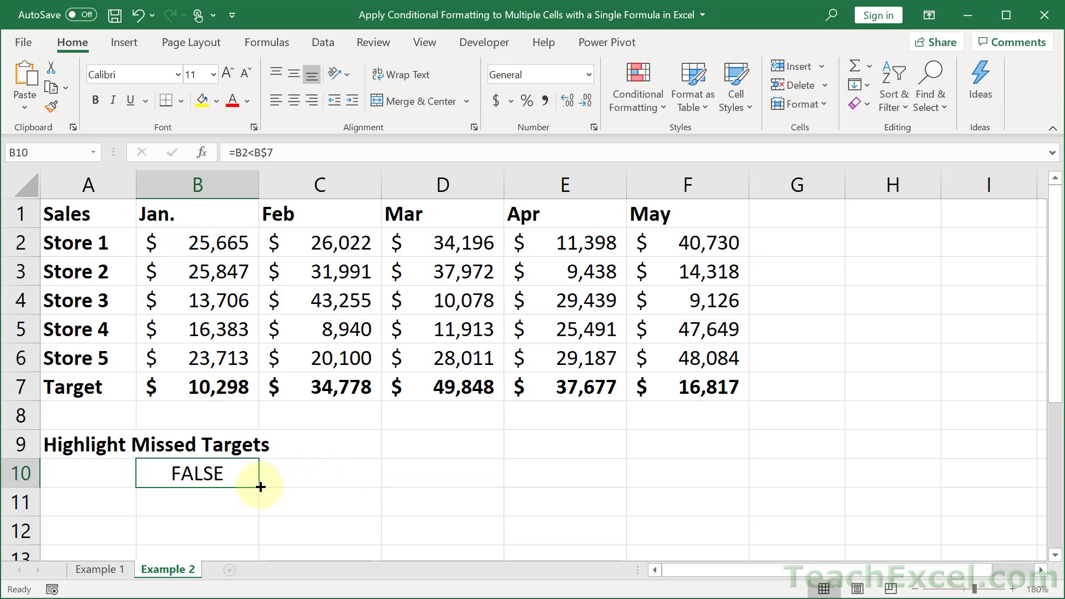
Fill B10's check formula across B10:F11, then verify the references in B10, B11, C11 and E10
{"action": "left_click_drag", "start_coordinate": [260, 488], "coordinate": [745, 513]}
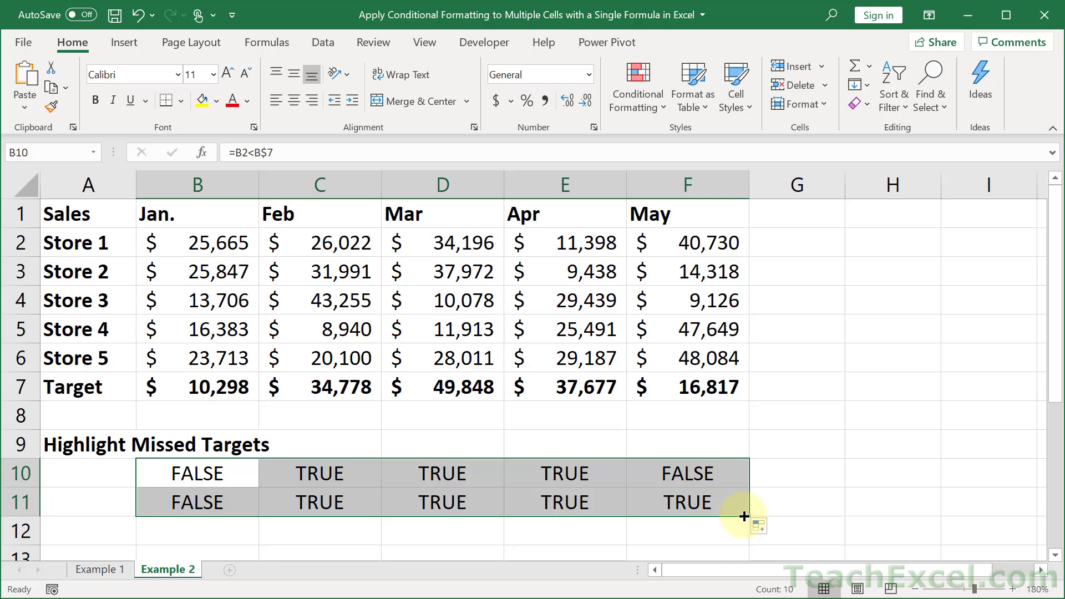
{"action": "double_click", "coordinate": [219, 475]}
{"action": "key", "text": "Escape"}
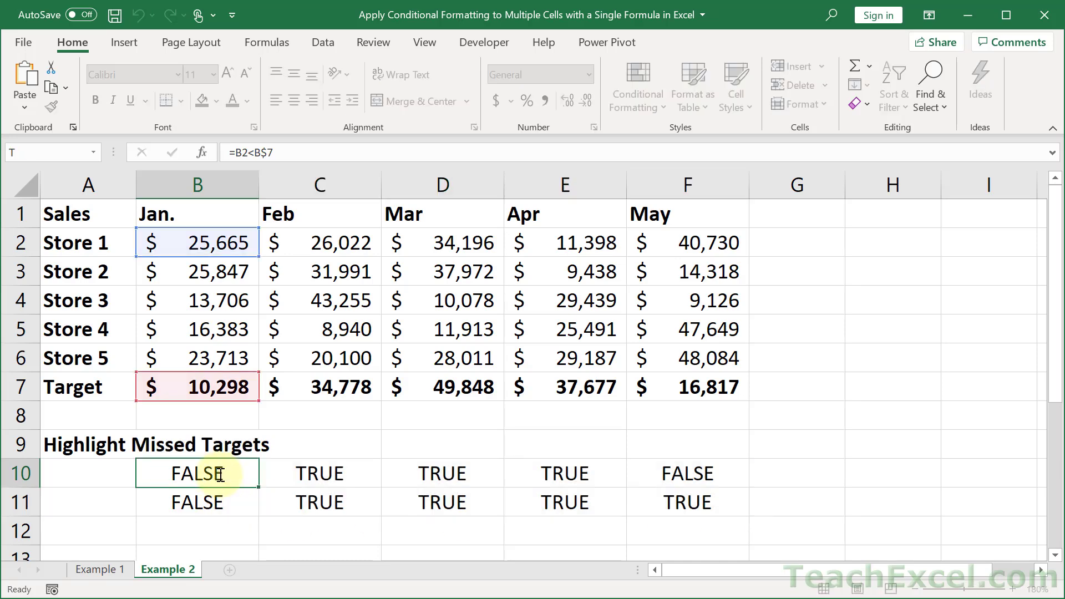
{"action": "double_click", "coordinate": [219, 502]}
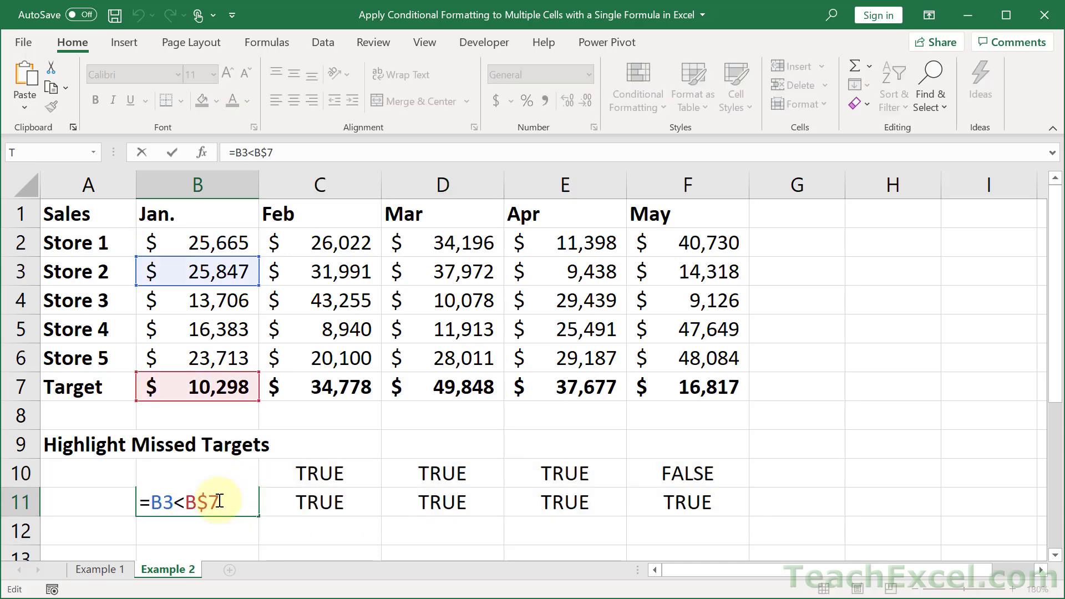
{"action": "key", "text": "Escape"}
{"action": "double_click", "coordinate": [347, 502]}
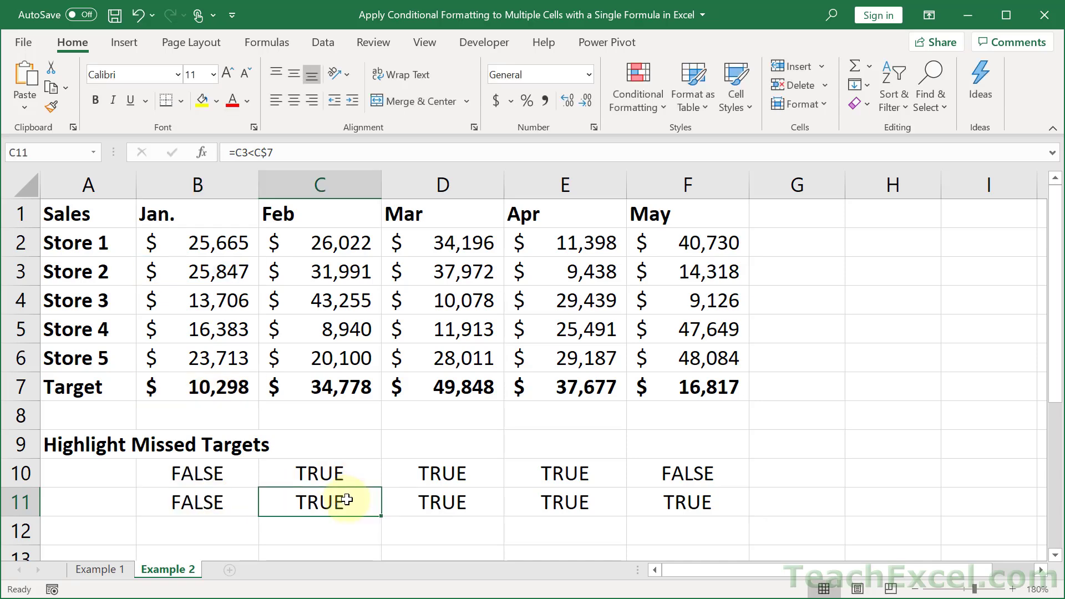
{"action": "key", "text": "Escape"}
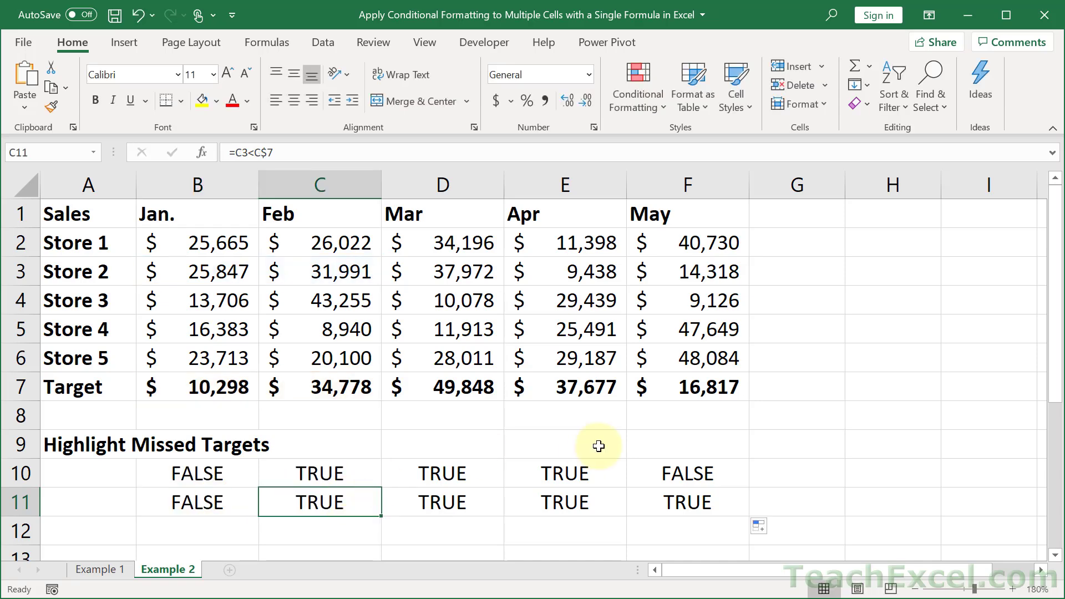
{"action": "double_click", "coordinate": [578, 473]}
{"action": "key", "text": "Escape"}
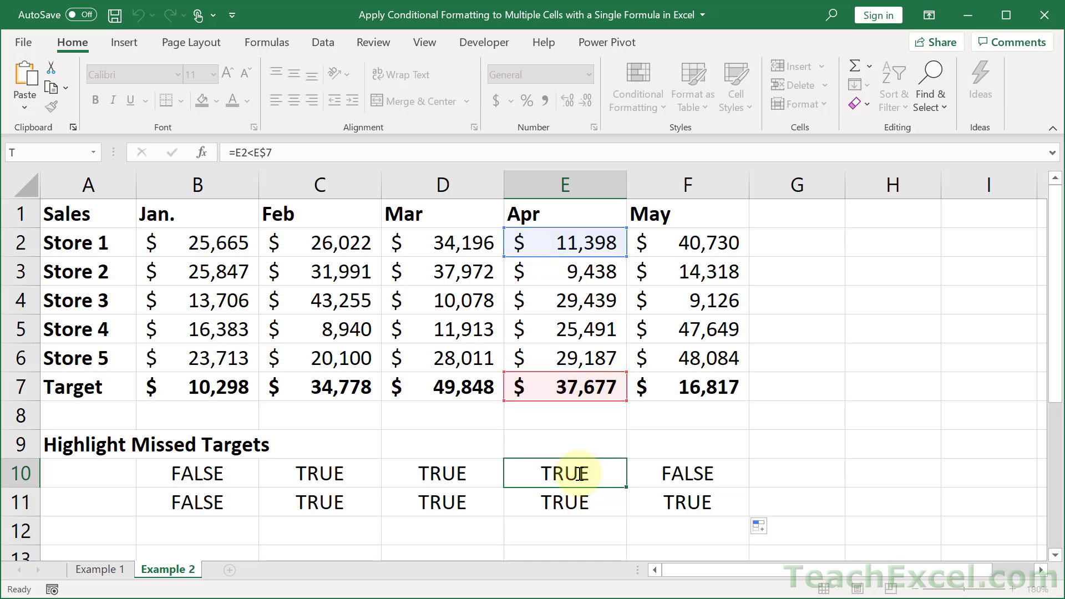
Copy the =B2<B$7 formula text from B10 without changing the cell
{"action": "double_click", "coordinate": [205, 477]}
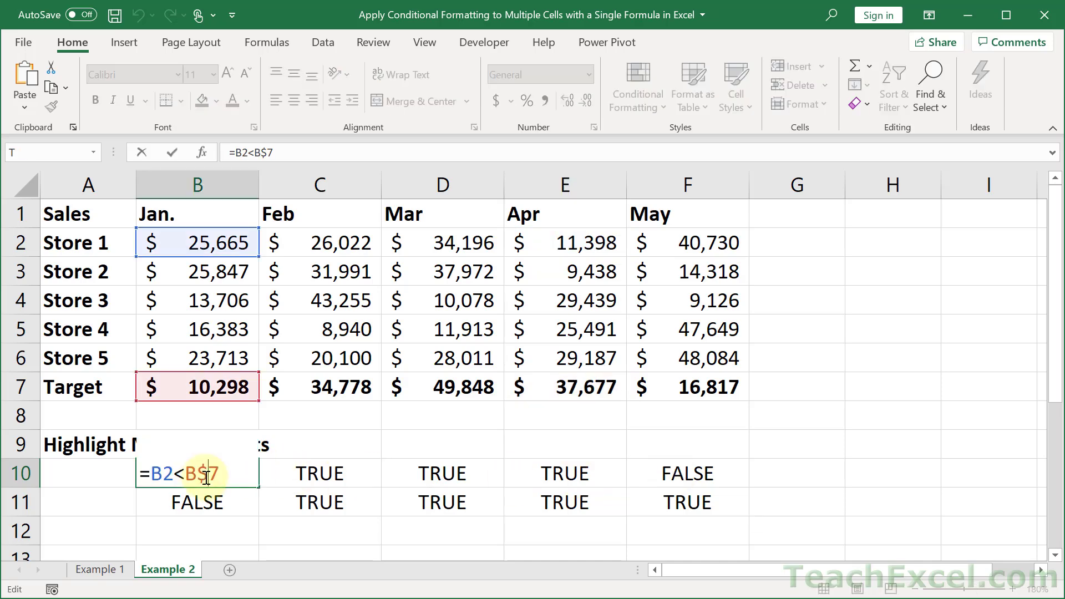
{"action": "left_click_drag", "start_coordinate": [236, 473], "coordinate": [126, 478]}
{"action": "key", "text": "ctrl+c"}
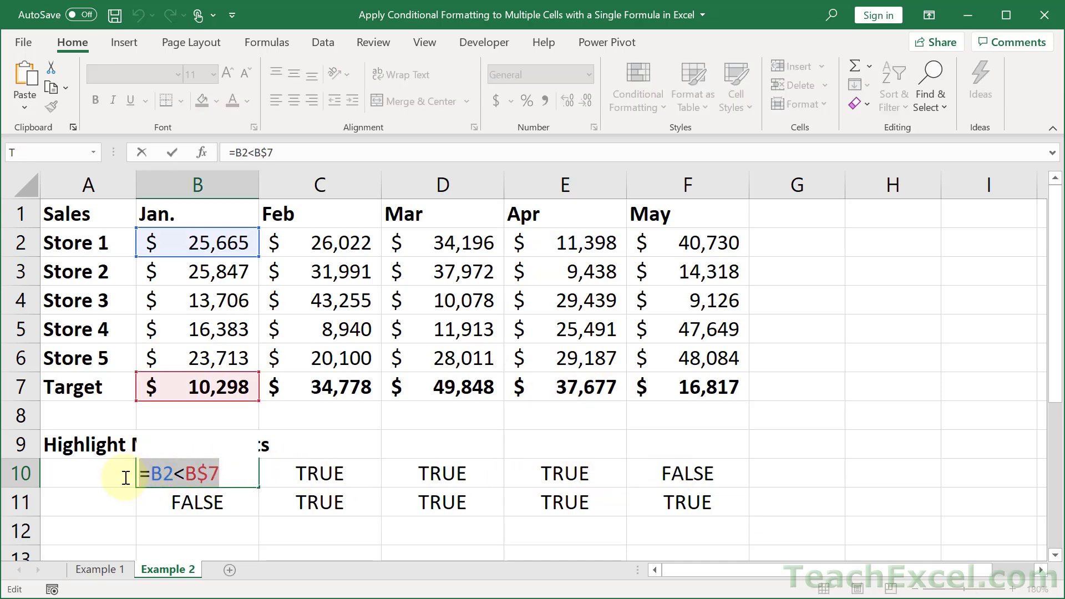
{"action": "key", "text": "Escape"}
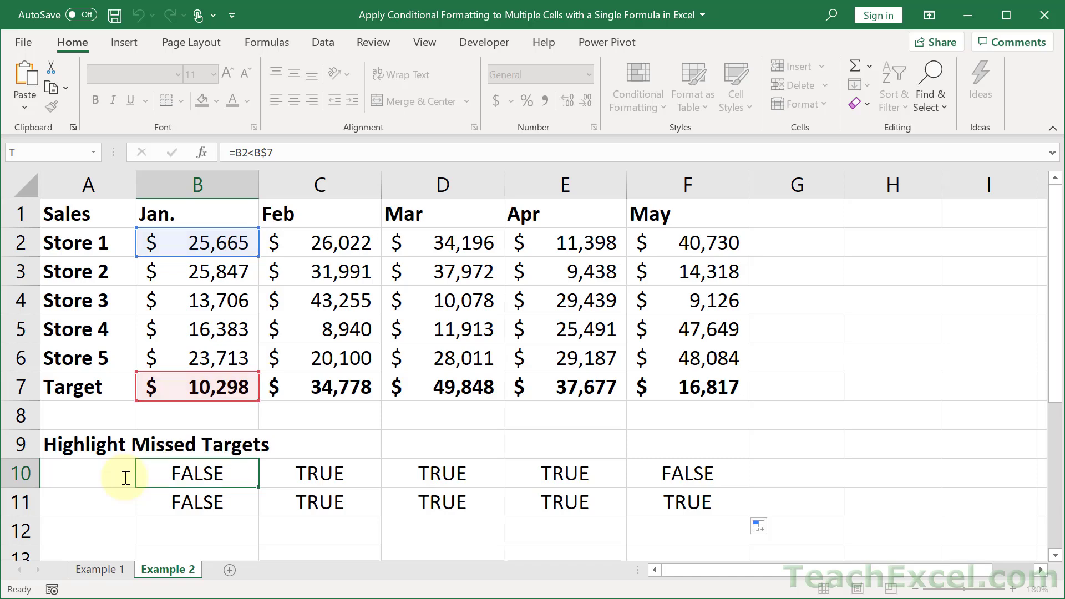
Start a new formula-based conditional formatting rule on B2:F6 using =B2<B$7
{"action": "left_click_drag", "start_coordinate": [181, 248], "coordinate": [716, 358]}
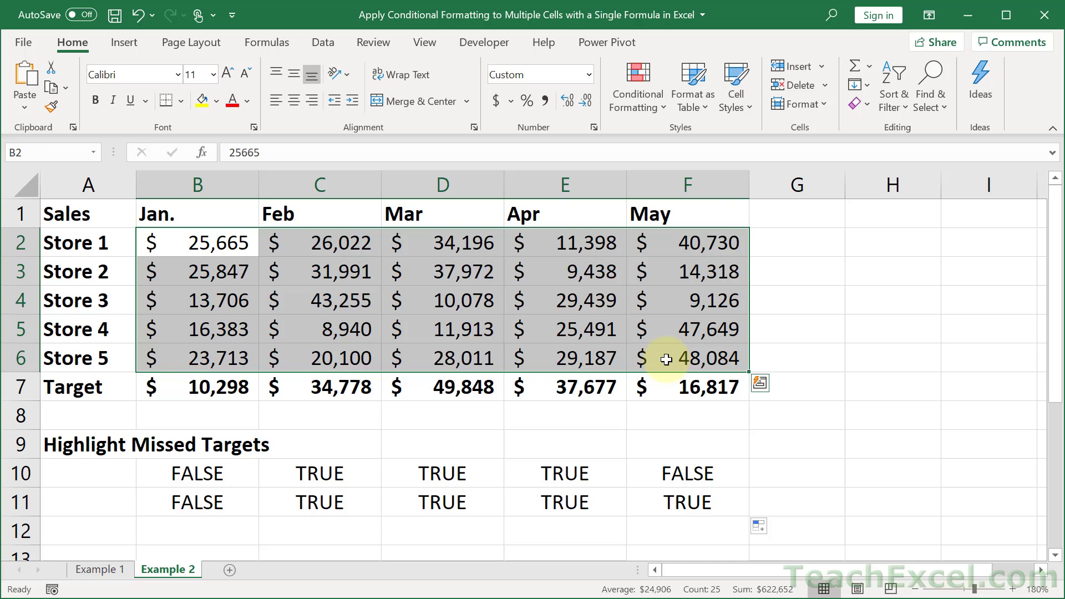
{"action": "left_click", "coordinate": [630, 97]}
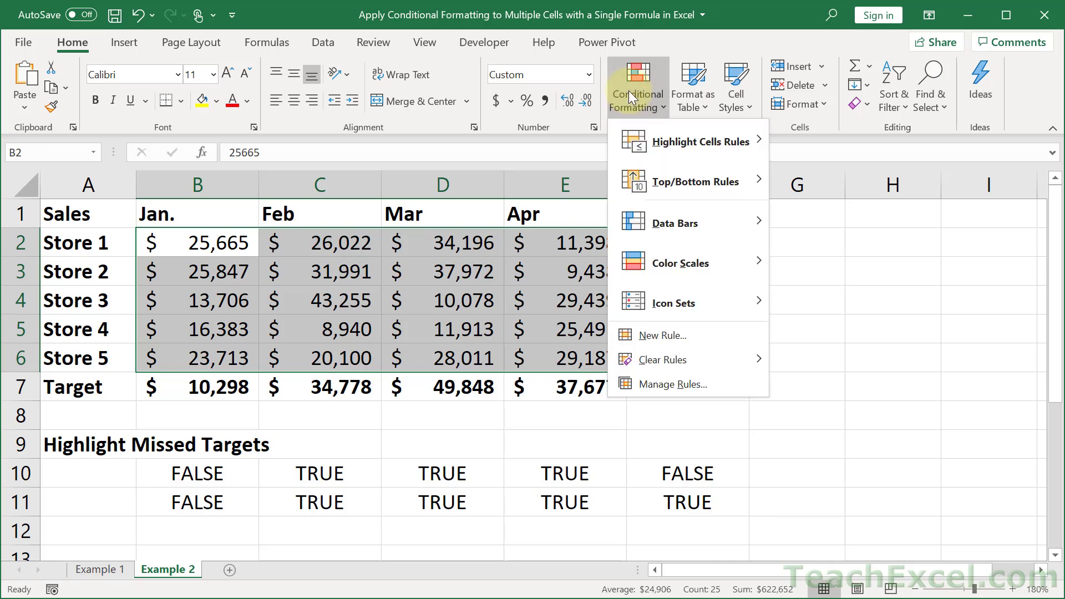
{"action": "left_click", "coordinate": [674, 334]}
{"action": "left_click", "coordinate": [266, 187]}
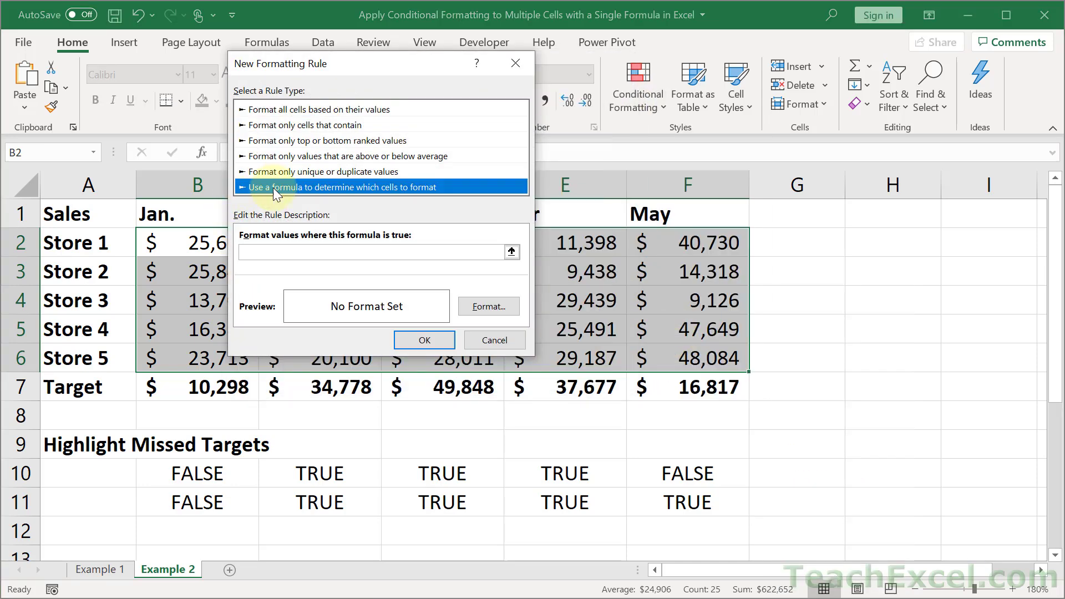
{"action": "left_click", "coordinate": [297, 255]}
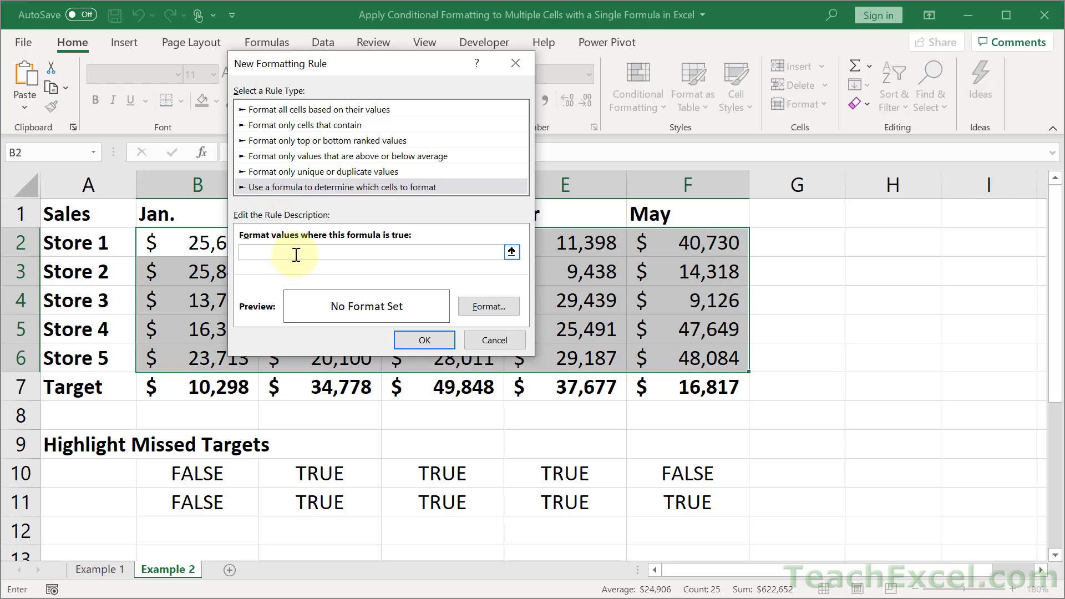
{"action": "key", "text": "ctrl+v"}
Give the rule a red fill and apply it
{"action": "left_click", "coordinate": [483, 307]}
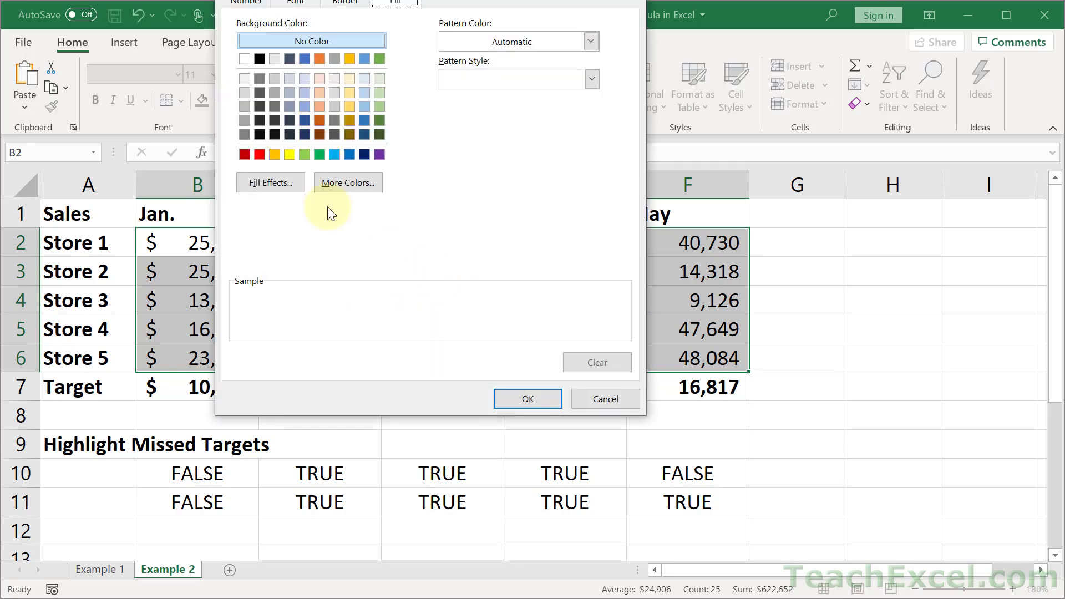
{"action": "left_click", "coordinate": [259, 153]}
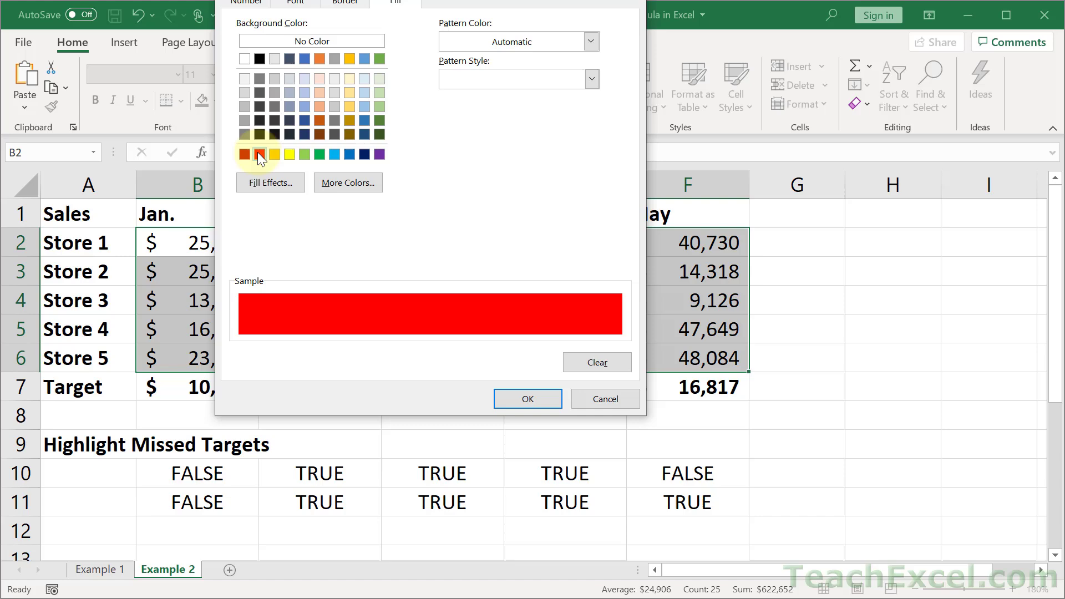
{"action": "left_click", "coordinate": [526, 399]}
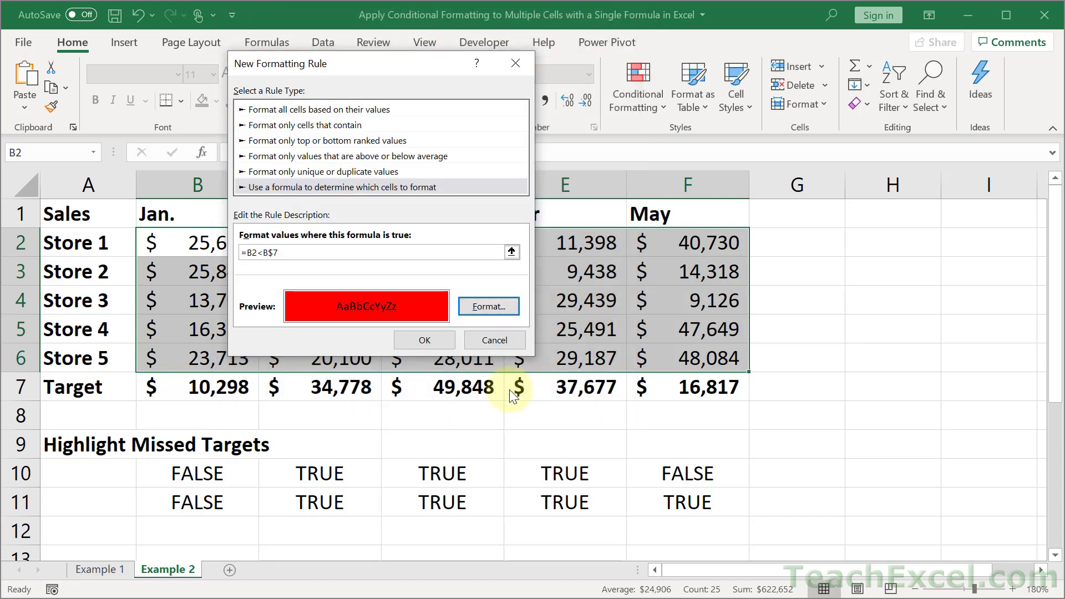
{"action": "left_click", "coordinate": [423, 340]}
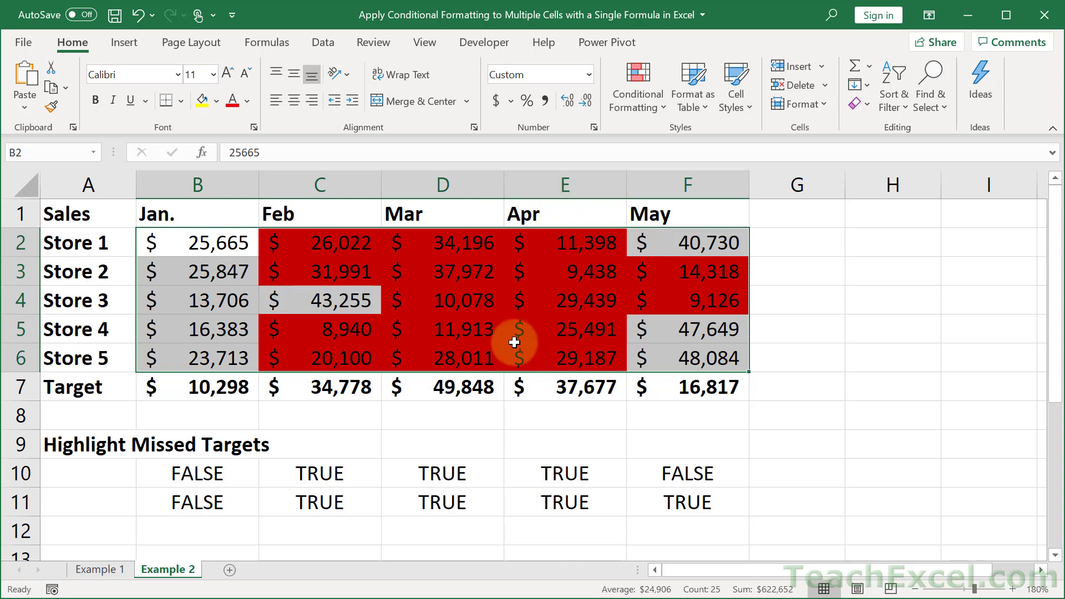
{"action": "left_click", "coordinate": [344, 360]}
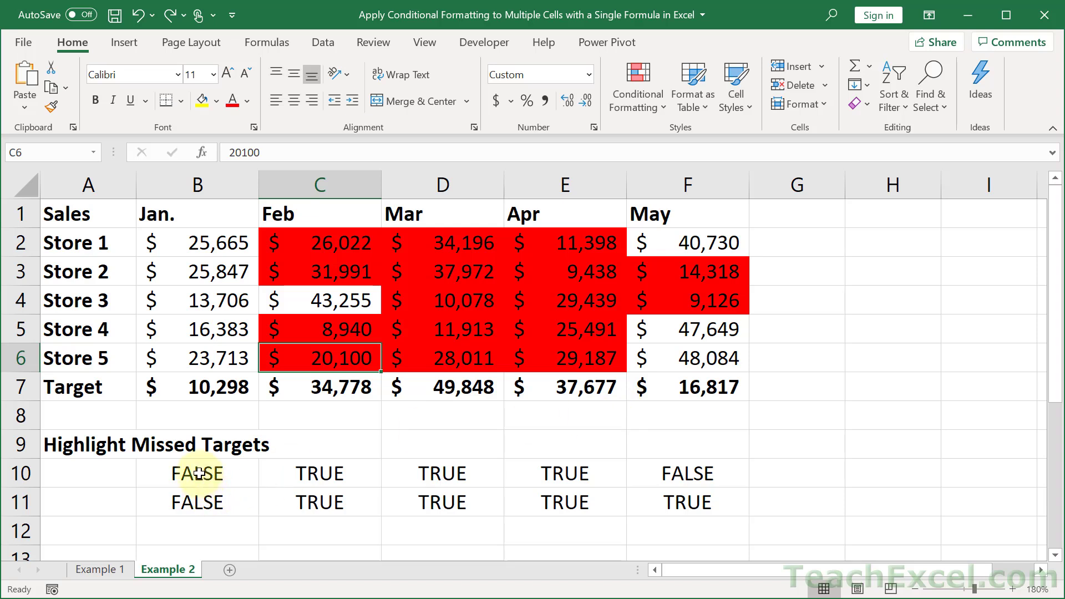
{"action": "left_click_drag", "start_coordinate": [183, 469], "coordinate": [686, 493]}
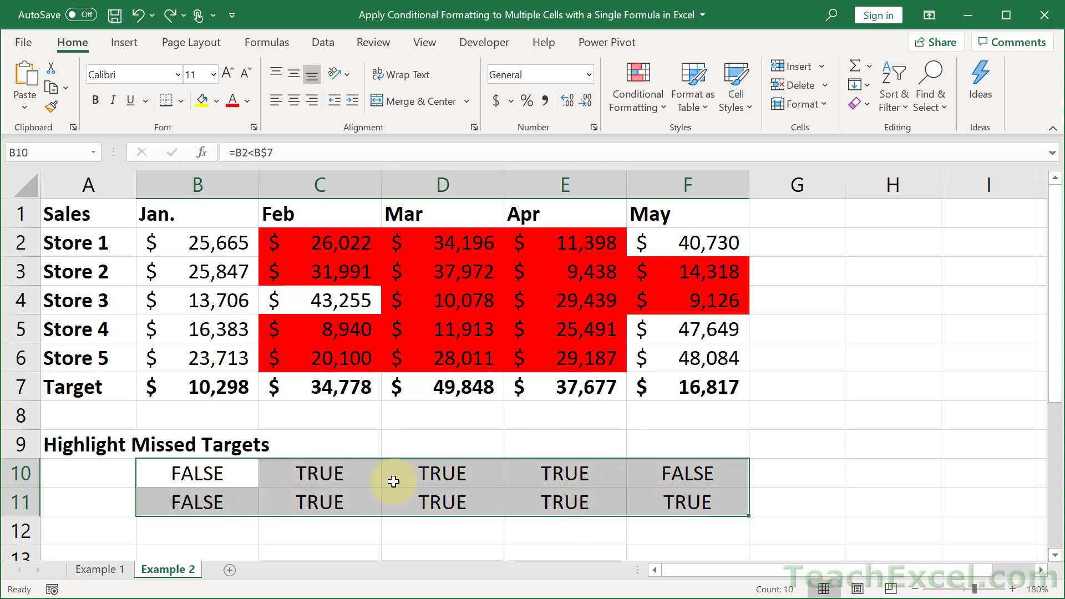